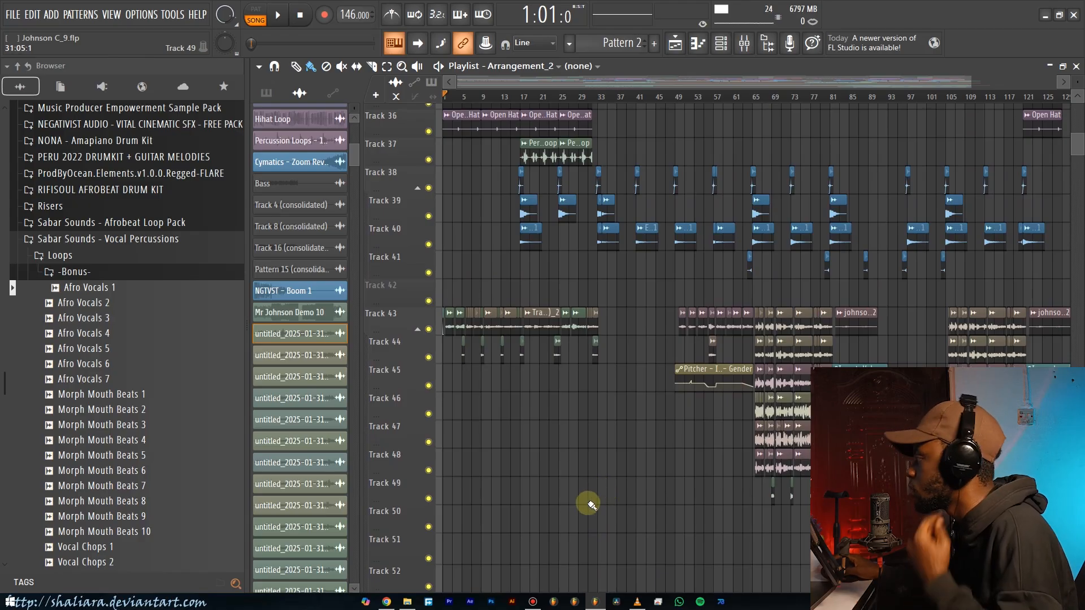
- Lower the volume fader of the master track slightly in the mixer
key("F9")
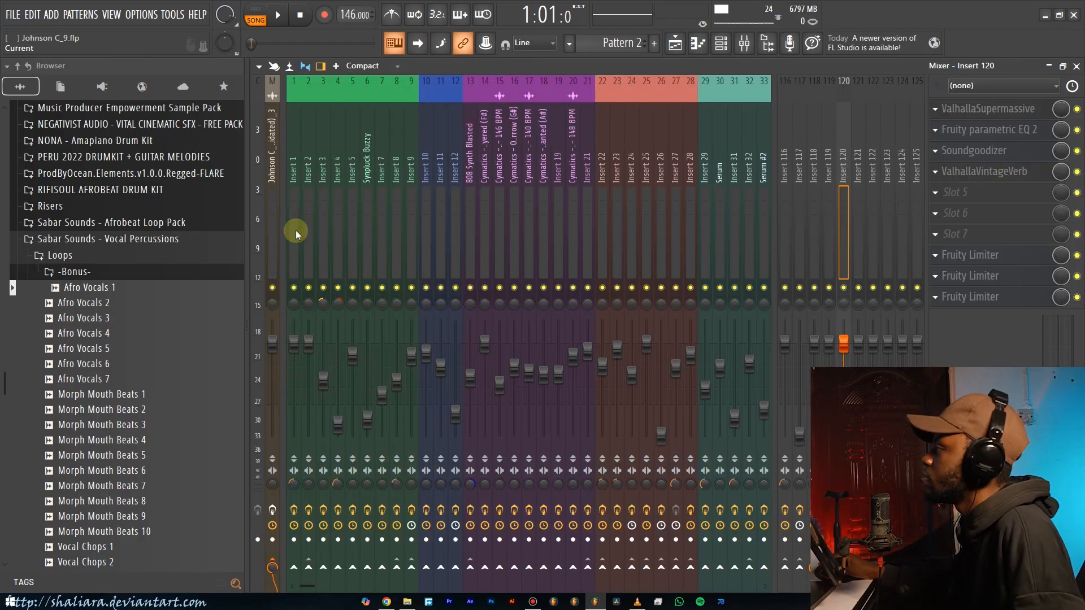
left_click(275, 243)
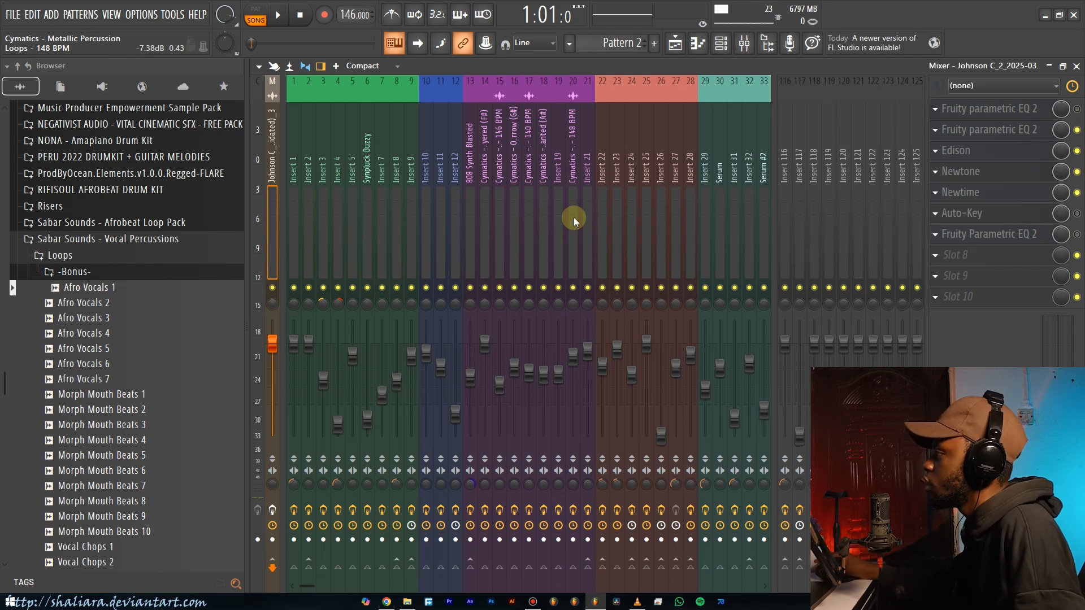
left_click_drag(275, 355, 272, 359)
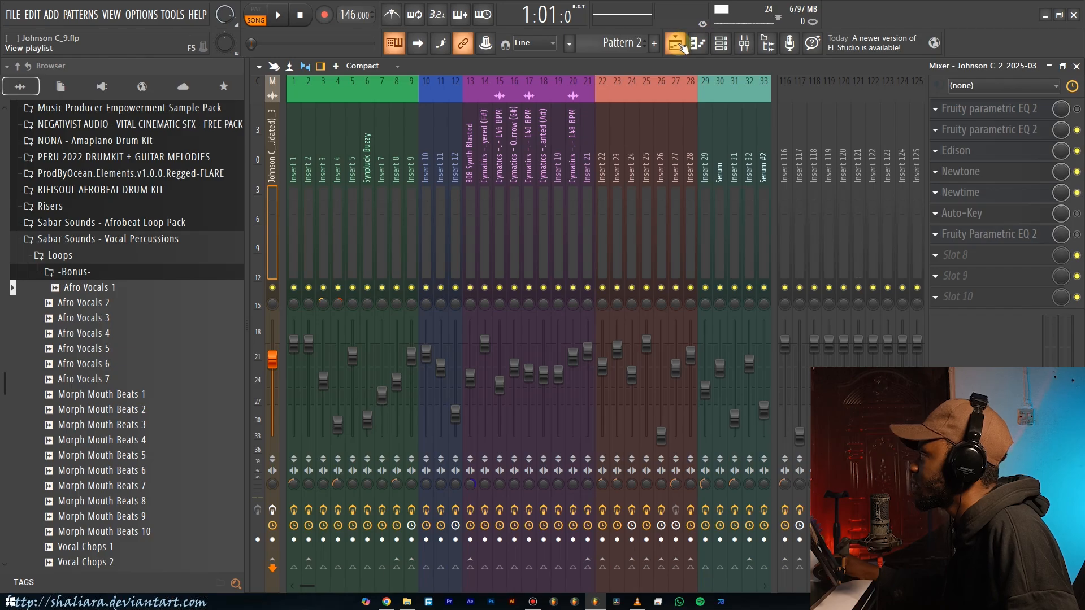
- Play the song from the start, check the master level and the playlist arrangement, and stop playback
key("space")
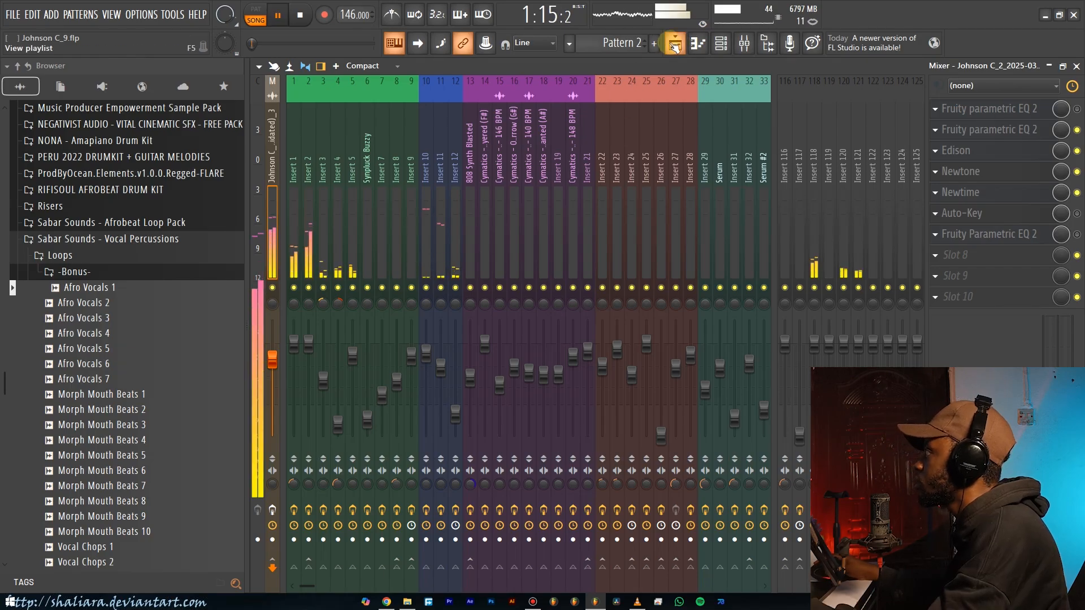
left_click(674, 45)
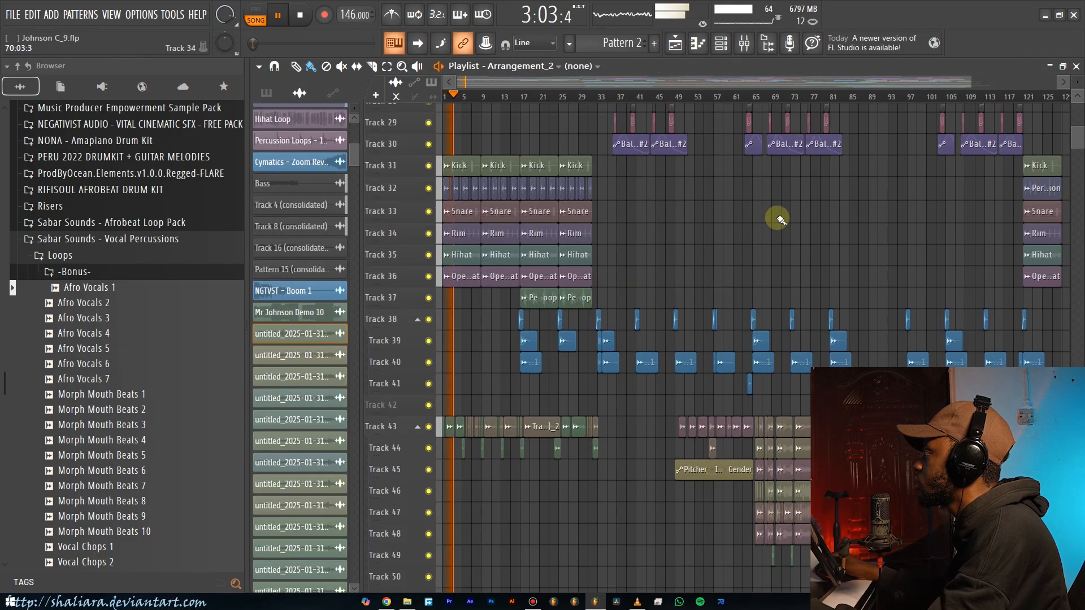
scroll(763, 138, "down", 3)
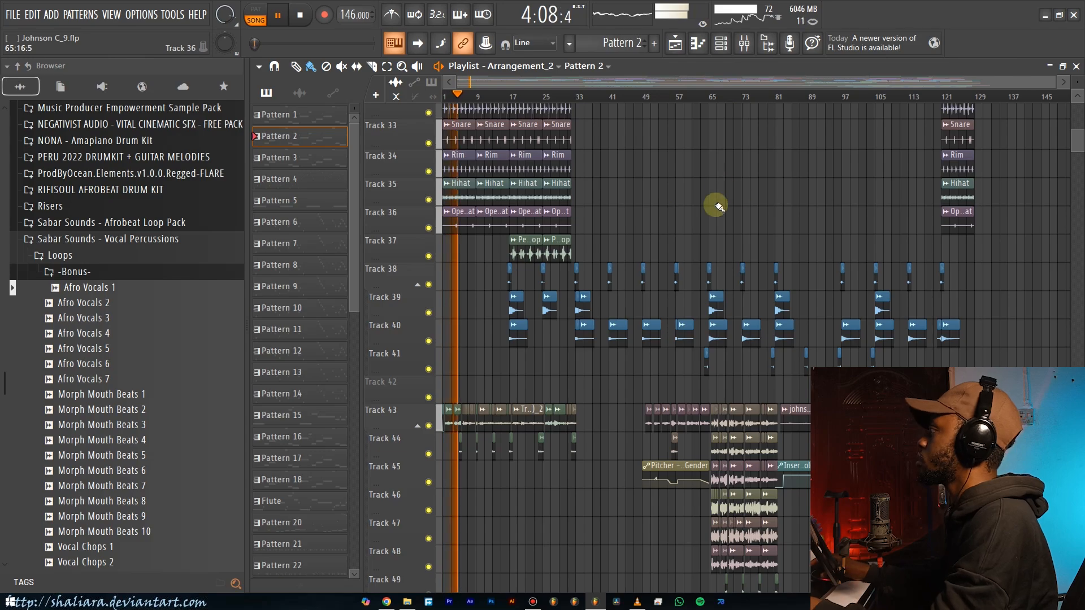
key("space")
key("F9")
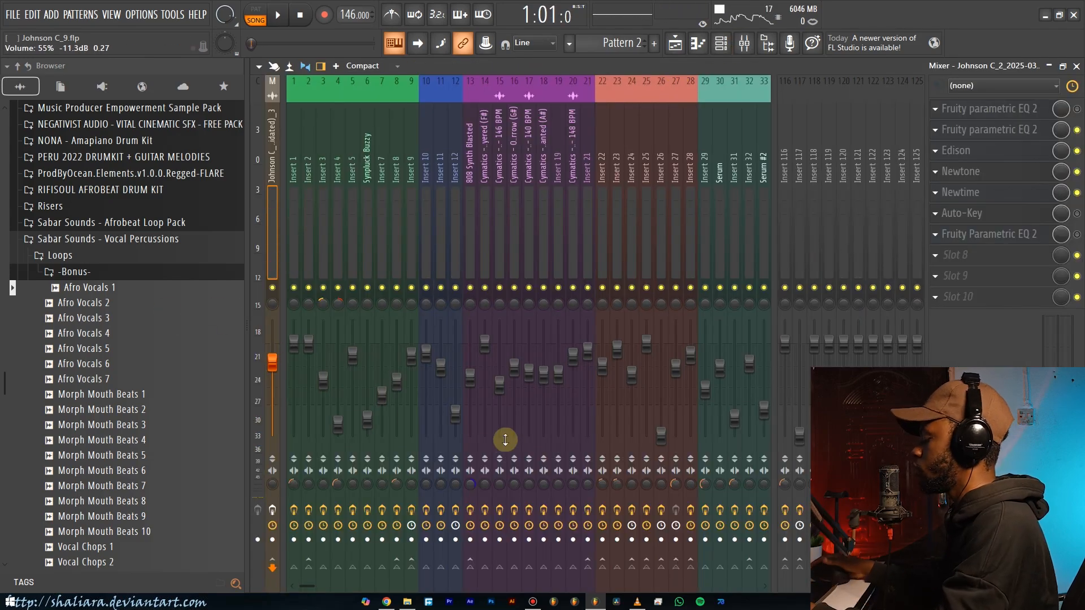
left_click(675, 44)
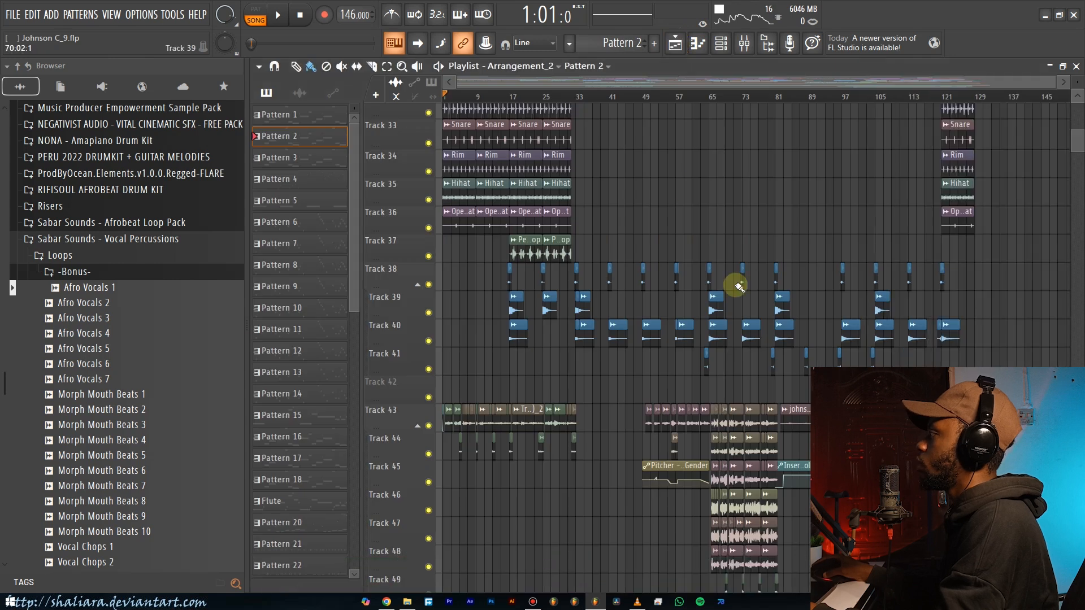
- Set up a full-song WAV render named Drowned in Love for Master with 32Bit float depth and 128-point sinc resampling
left_click(13, 16)
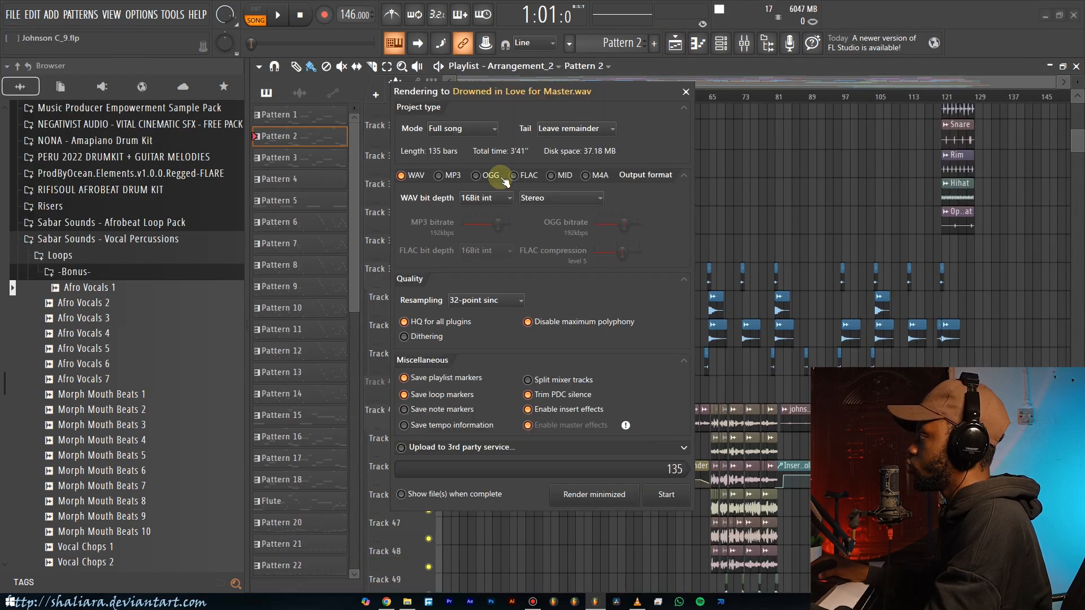
left_click(508, 198)
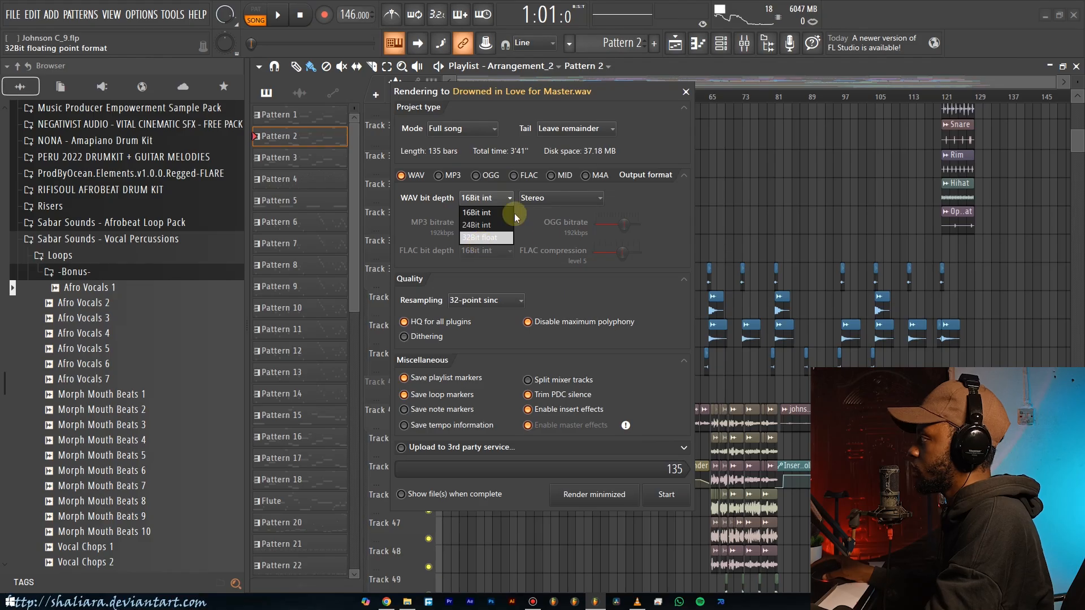
left_click(497, 237)
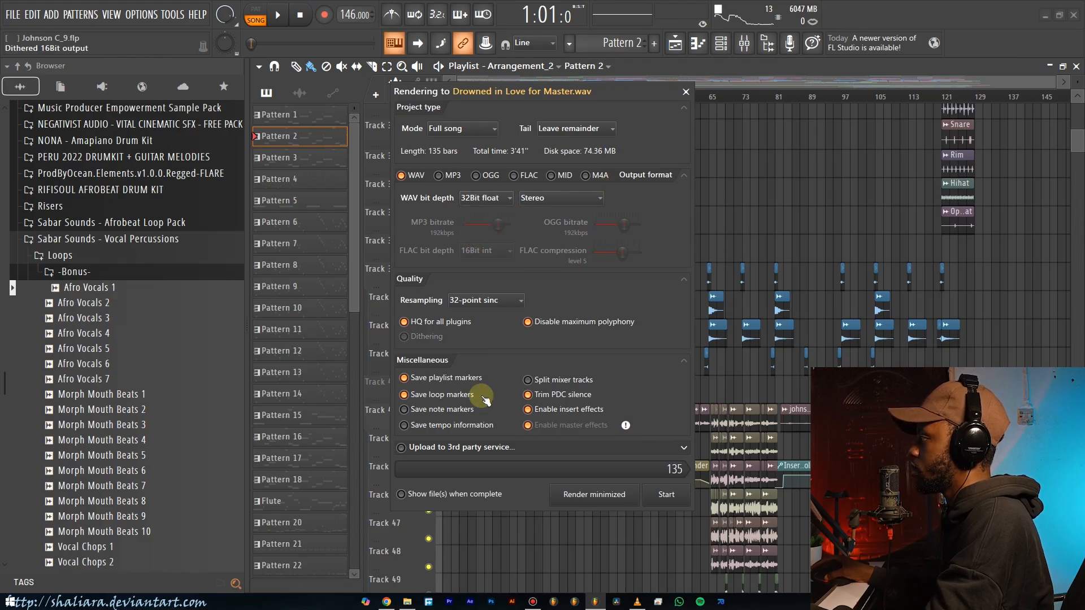
left_click(487, 301)
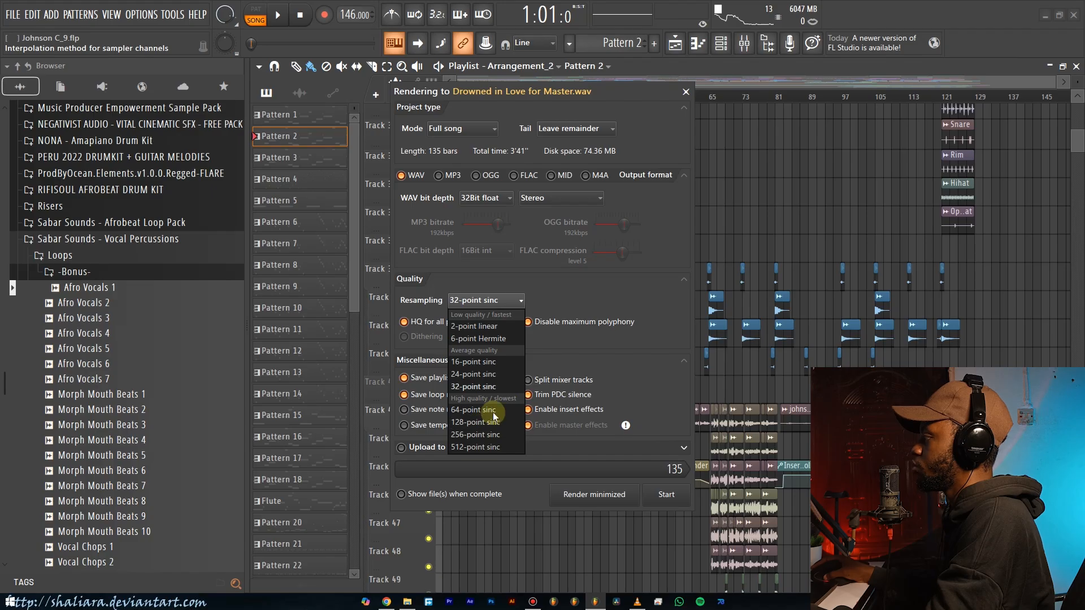
left_click(473, 423)
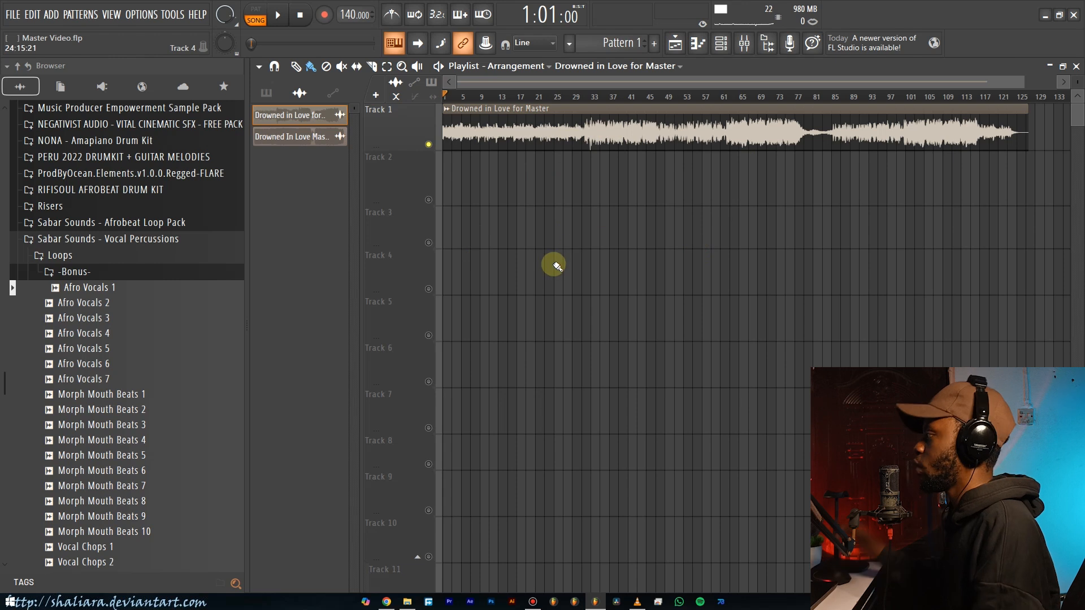
- View the Patcher map in the master track's effect chain and close it
left_click(744, 43)
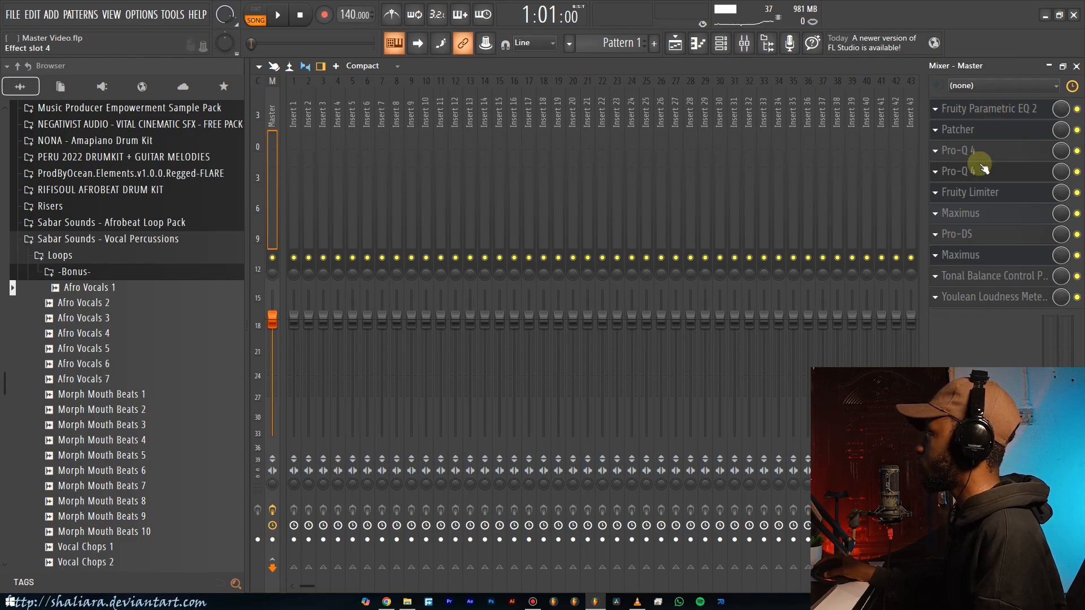
left_click(971, 139)
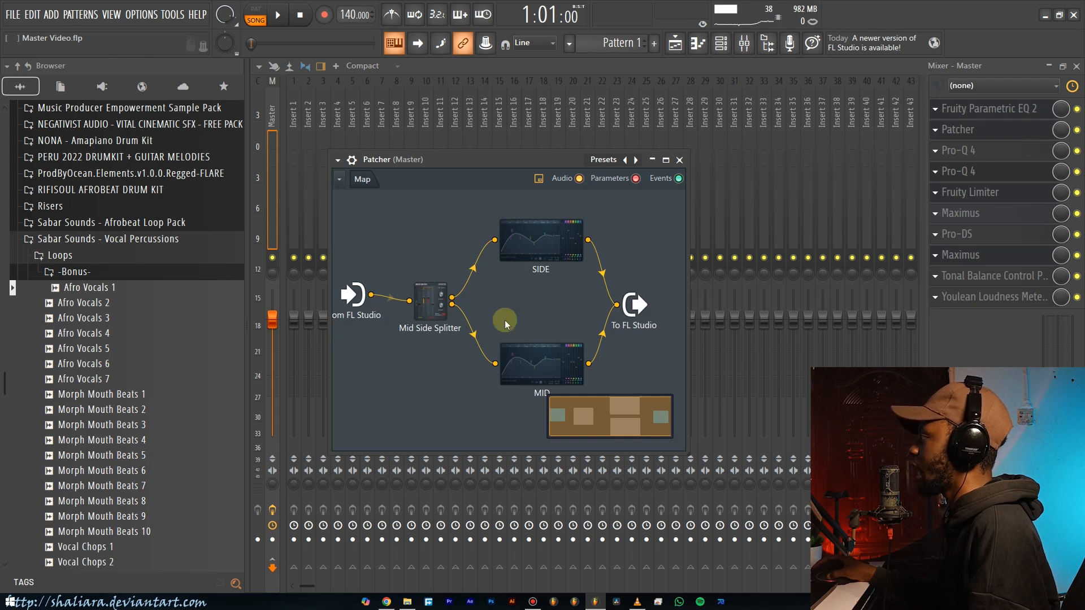
left_click(680, 160)
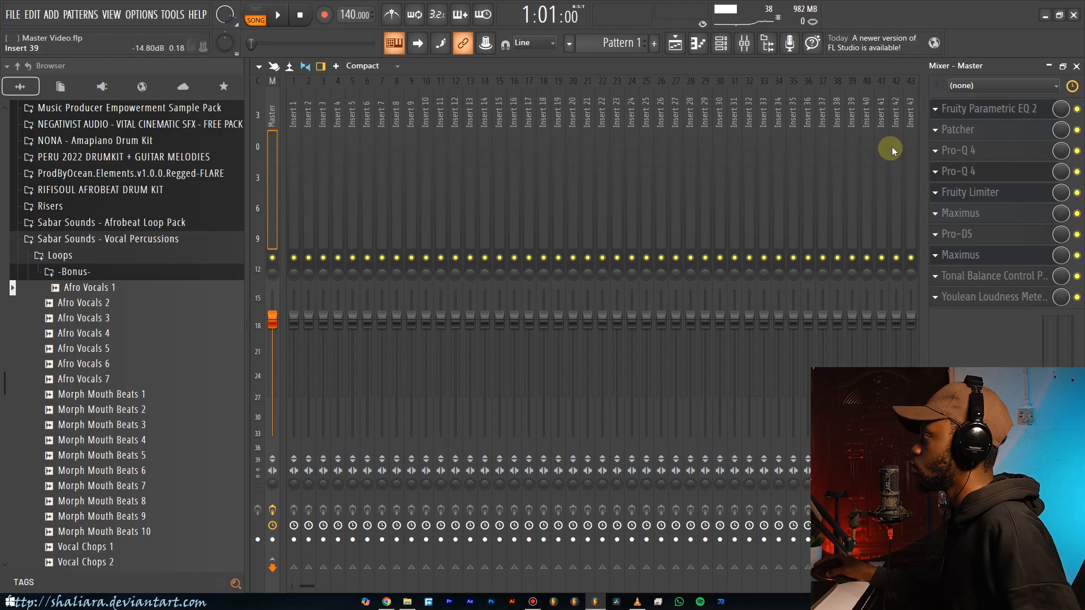
- Fine-tune the cutoff frequency of the high-pass band in the master's Fruity Parametric EQ 2
left_click(981, 116)
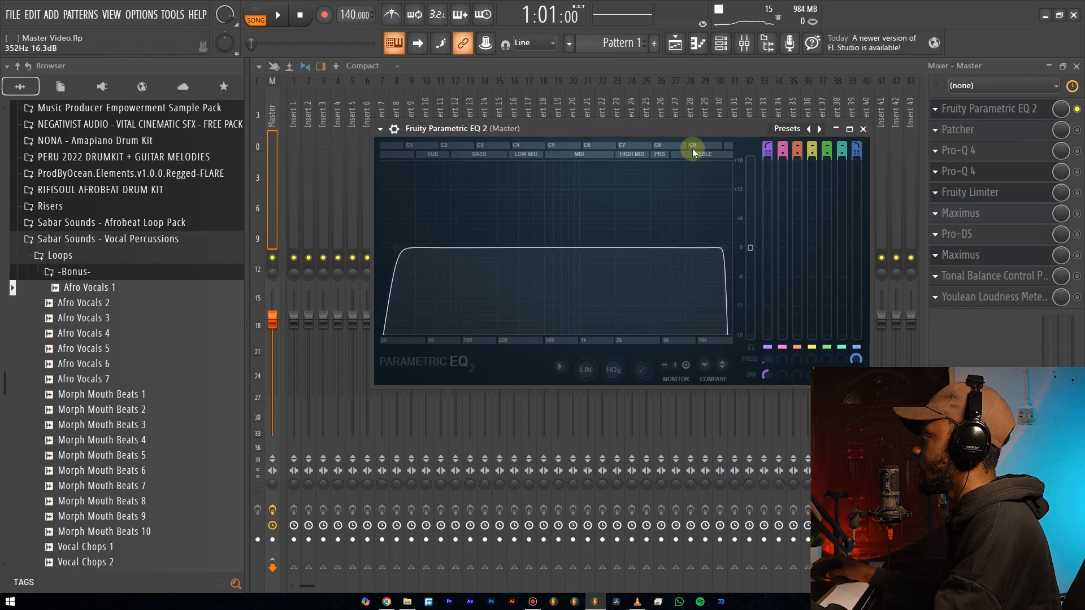
left_click(793, 129)
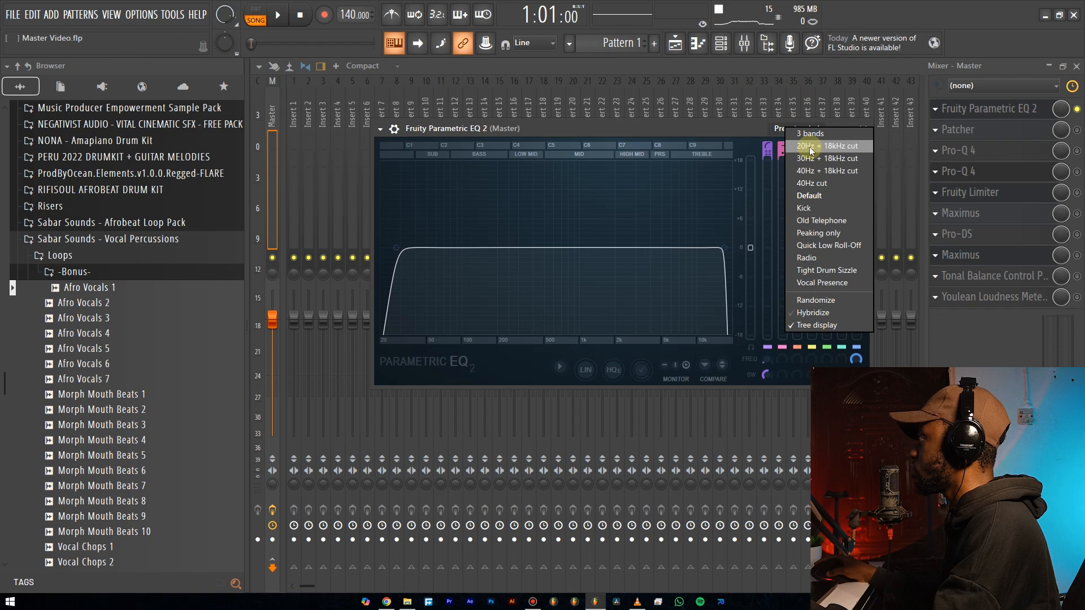
left_click(396, 250)
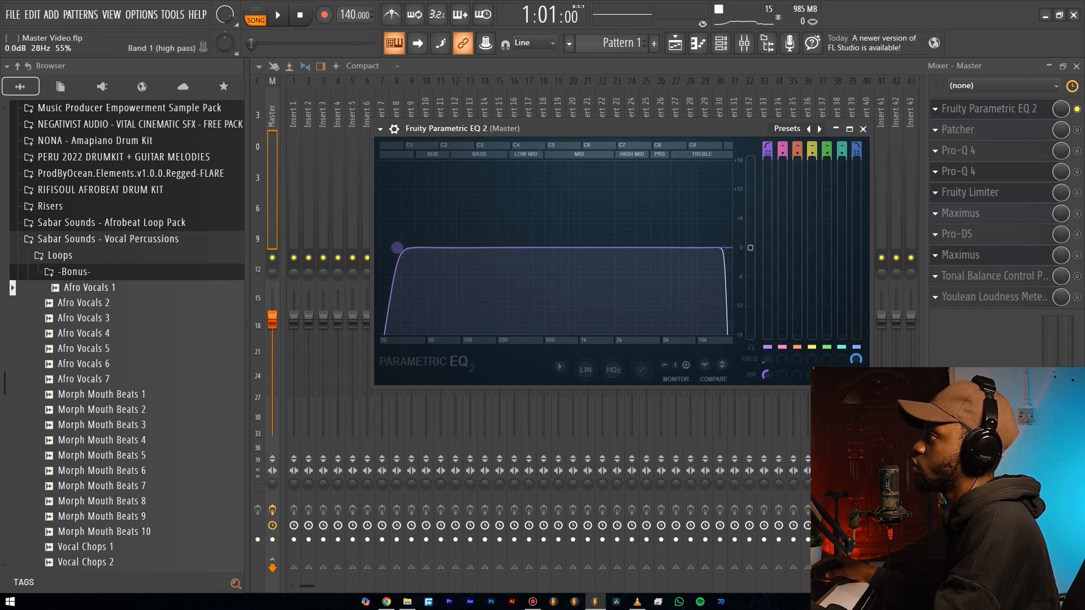
left_click_drag(394, 247, 402, 248)
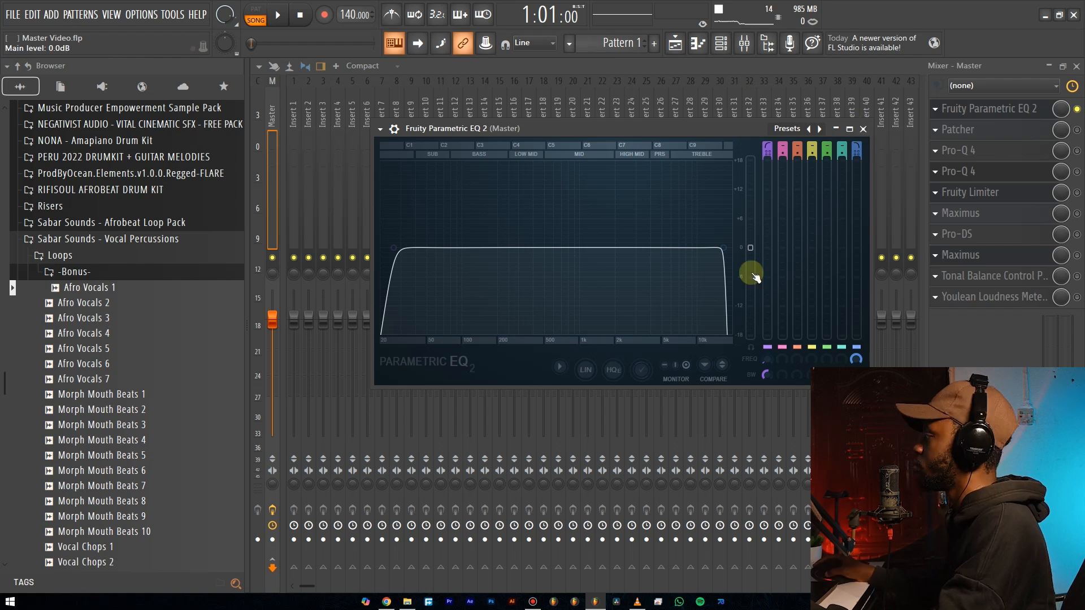
left_click(863, 129)
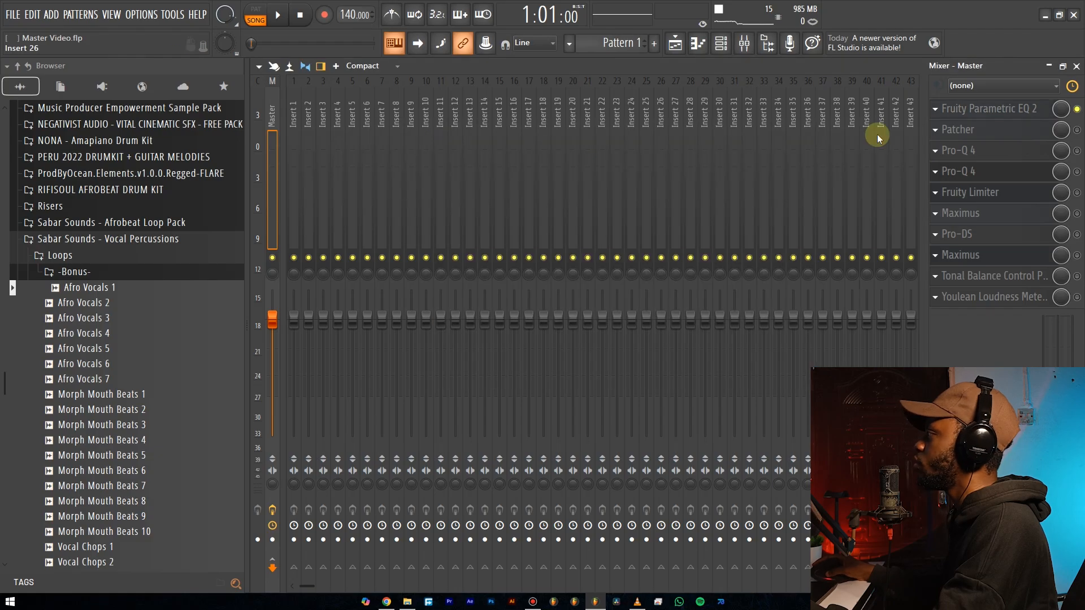
- Look up the Mid Side EQ preset among the filter presets of the master's Patcher
left_click(1012, 131)
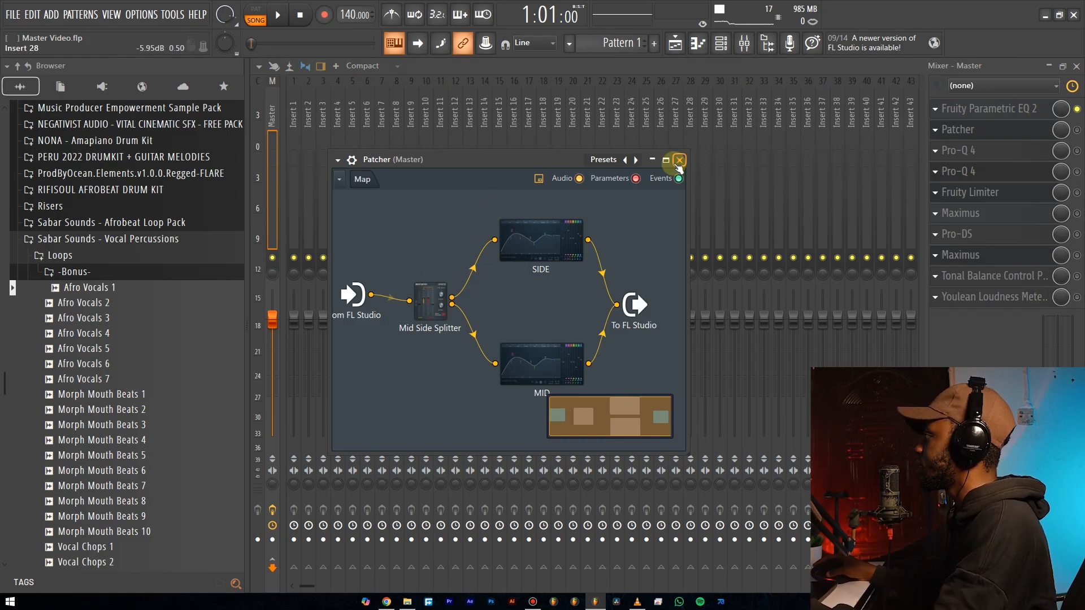
left_click(596, 162)
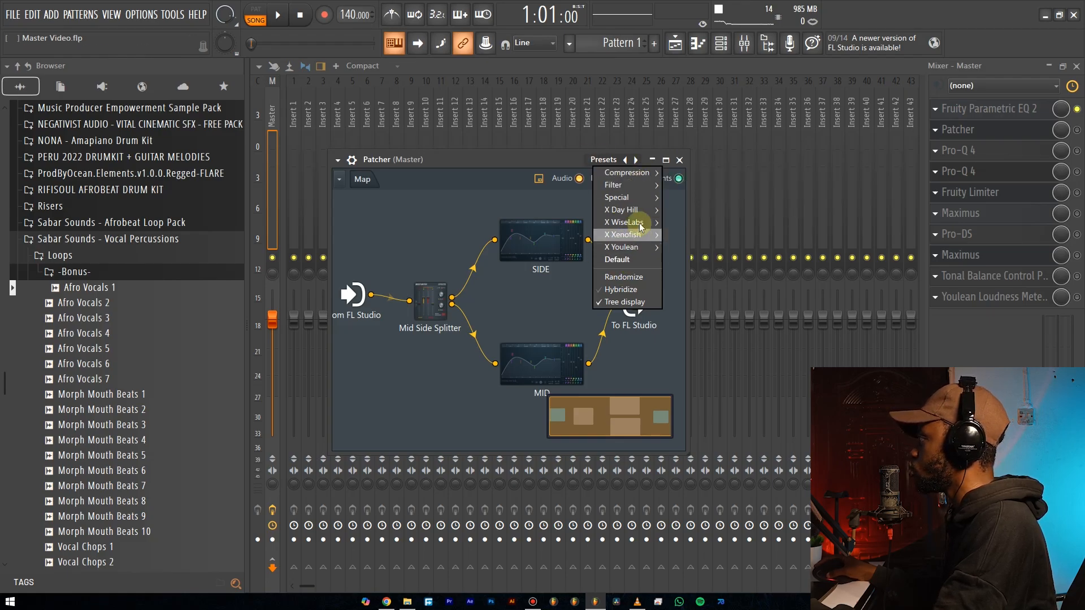
mouse_move(632, 186)
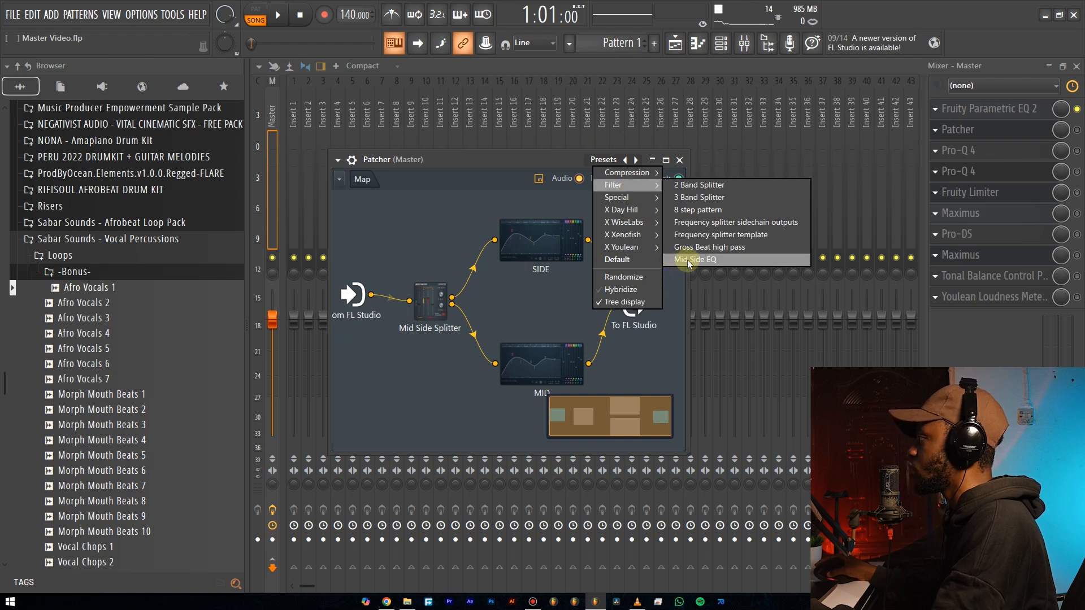
left_click(555, 298)
- Nudge the high-pass band of Patcher's SIDE equalizer slightly higher and enable the Patcher effect on the master
left_click(542, 249)
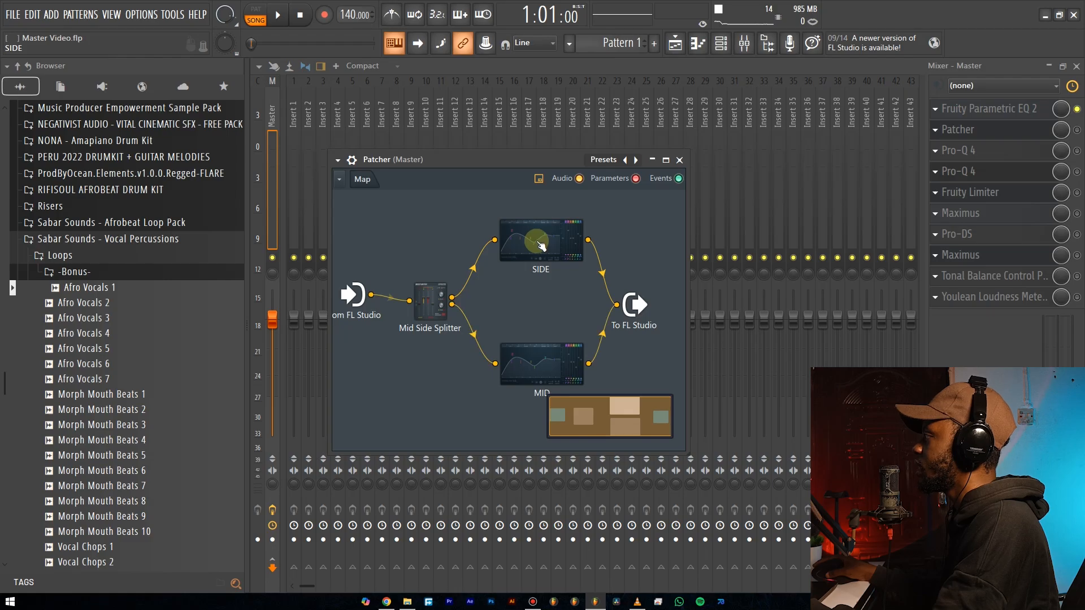
double_click(541, 246)
left_click_drag(466, 181, 727, 127)
mouse_move(642, 245)
left_mouse_down()
mouse_move(631, 245)
mouse_move(647, 245)
left_mouse_up()
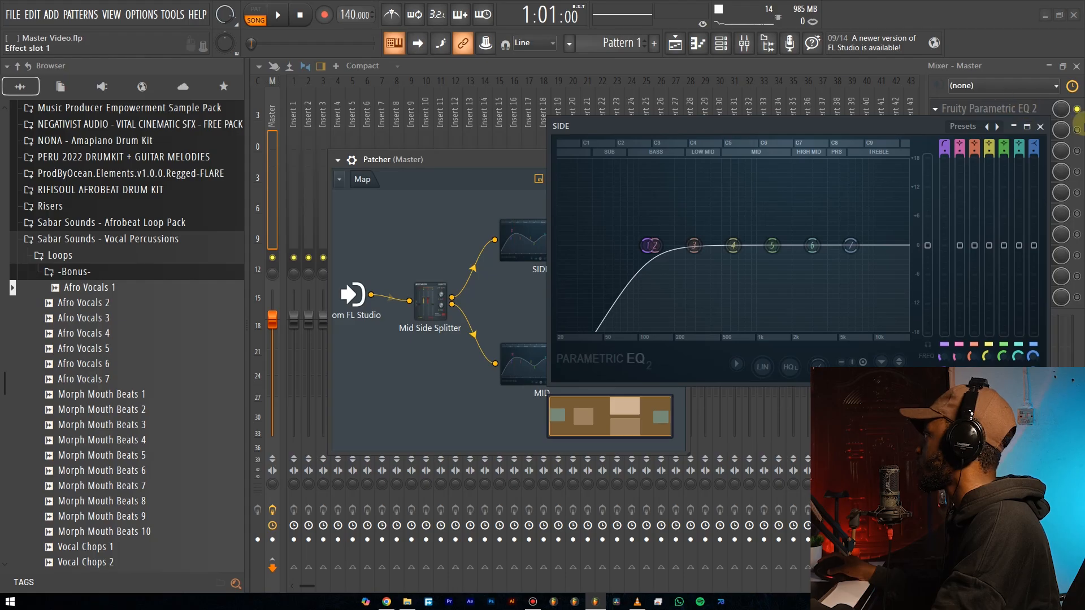
left_click(1078, 130)
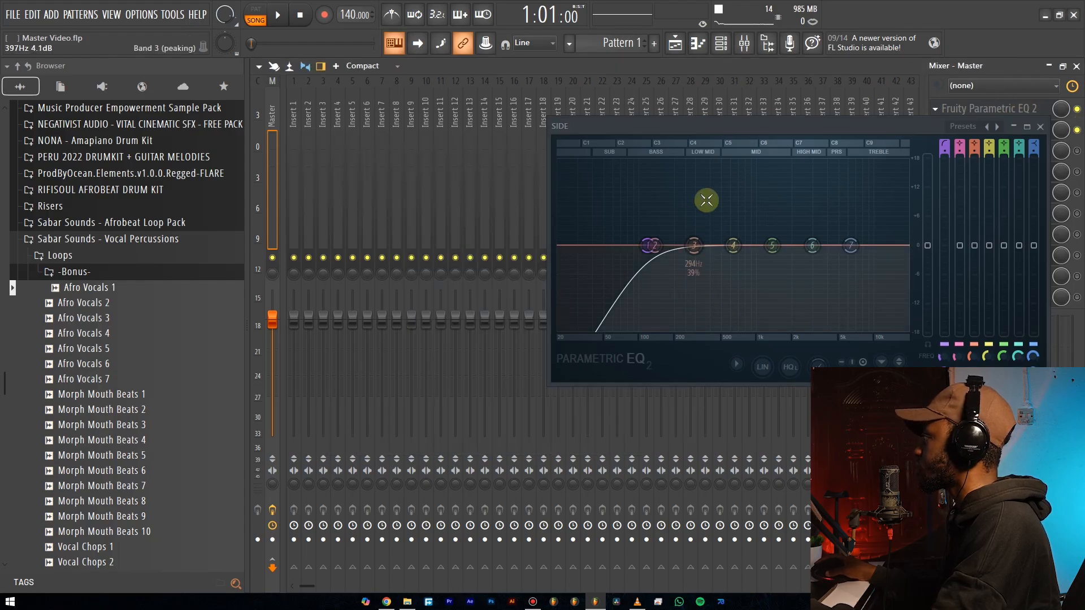
- Play the track while watching the SIDE equalizer's spectrum, and stop playback
key("space")
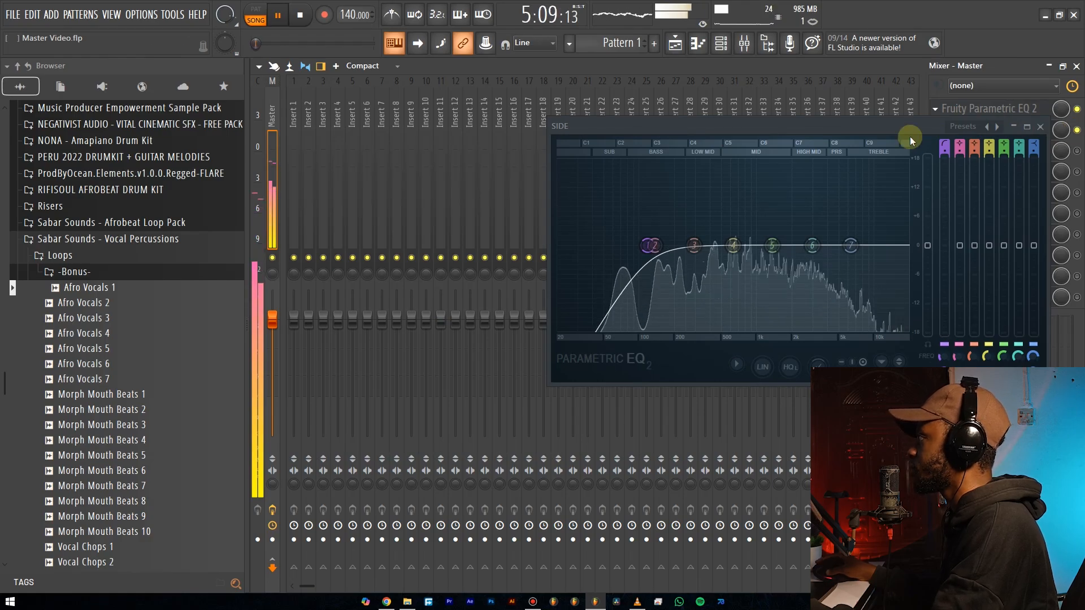
key("space")
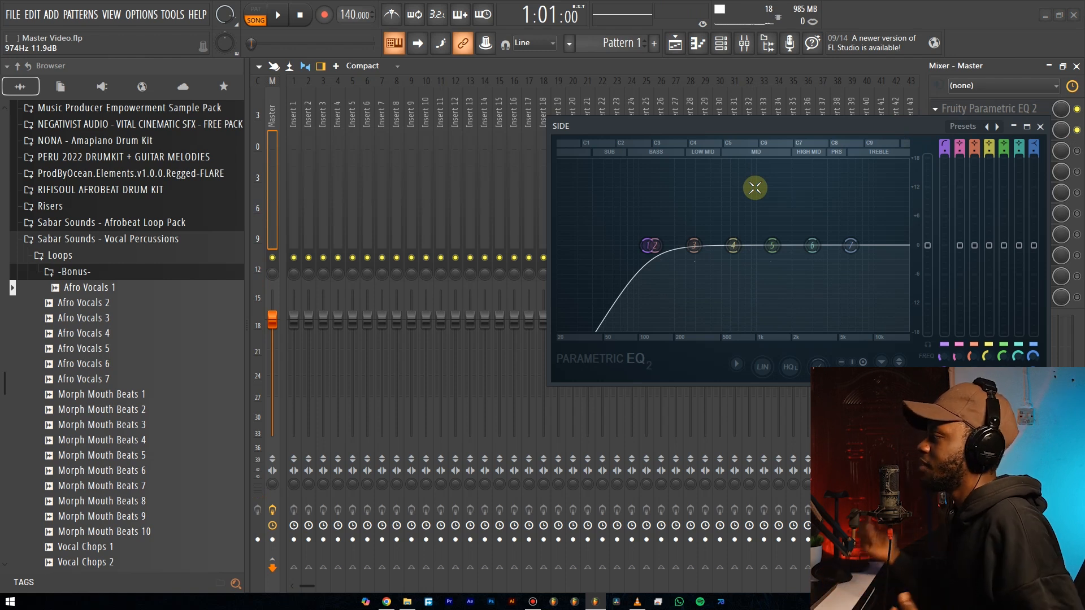
scroll(853, 109, "down", 3)
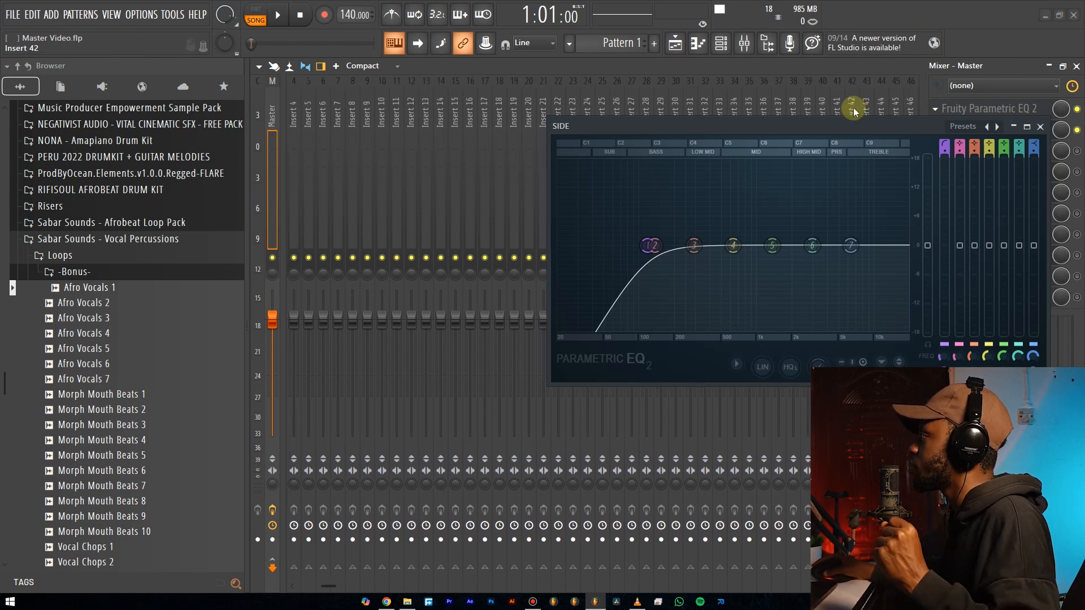
left_click_drag(746, 131, 591, 153)
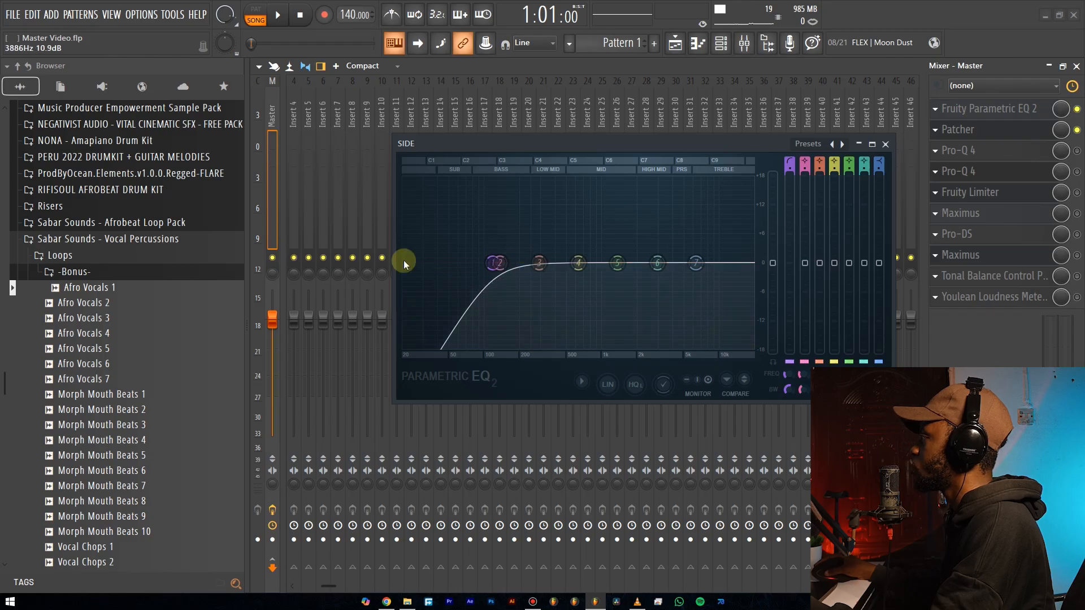
- Inspect Patcher's MID equalizer and close the Patcher windows
left_click(885, 144)
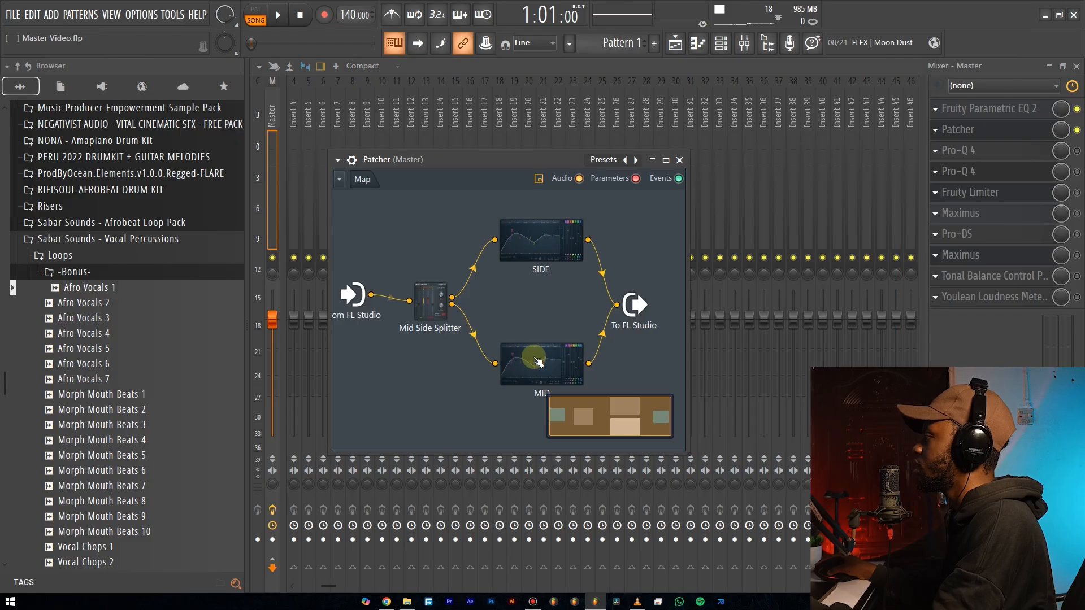
left_click(537, 362)
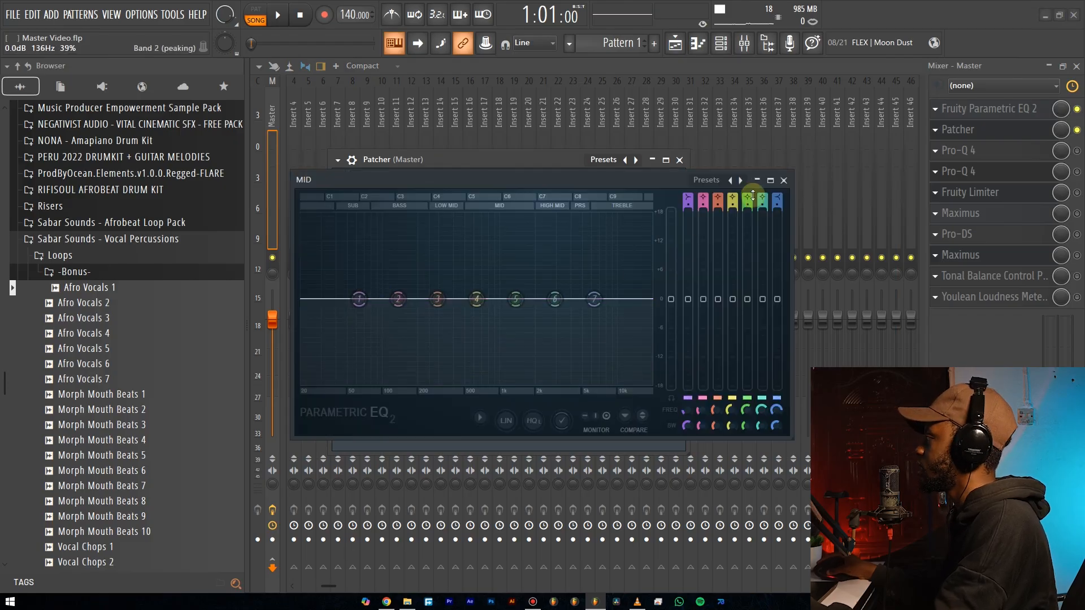
left_click(783, 180)
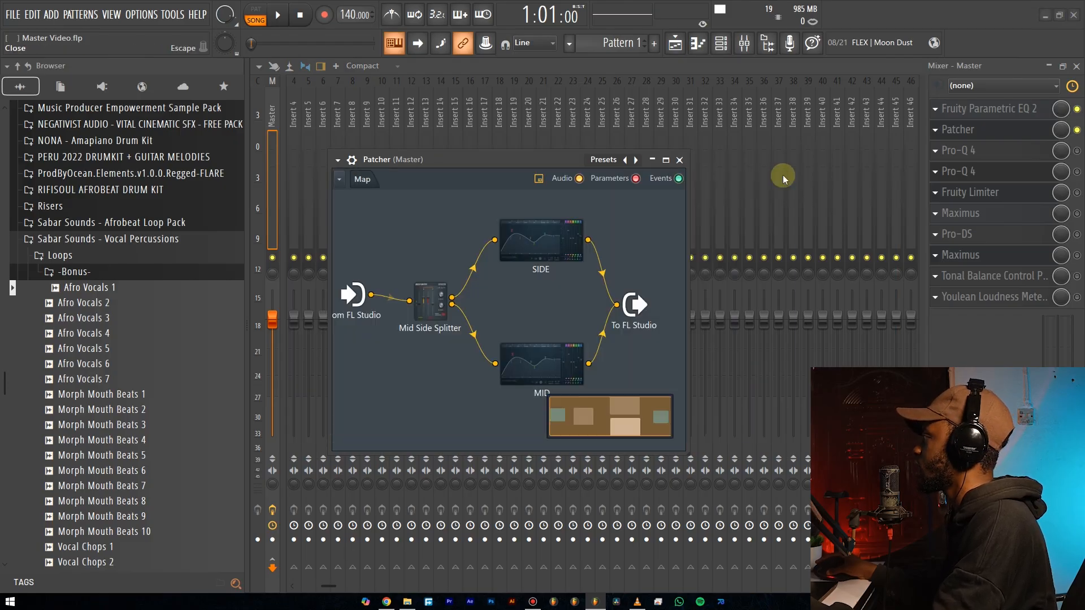
left_click(680, 160)
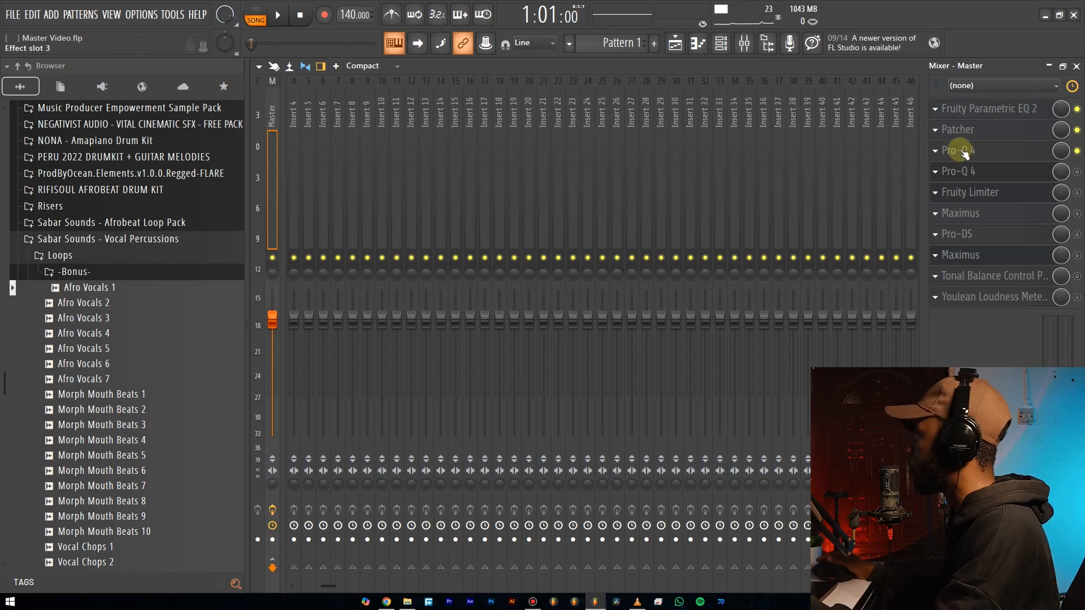
- Open the first Pro-Q 4 on the master and inspect its cut bands
left_click(963, 153)
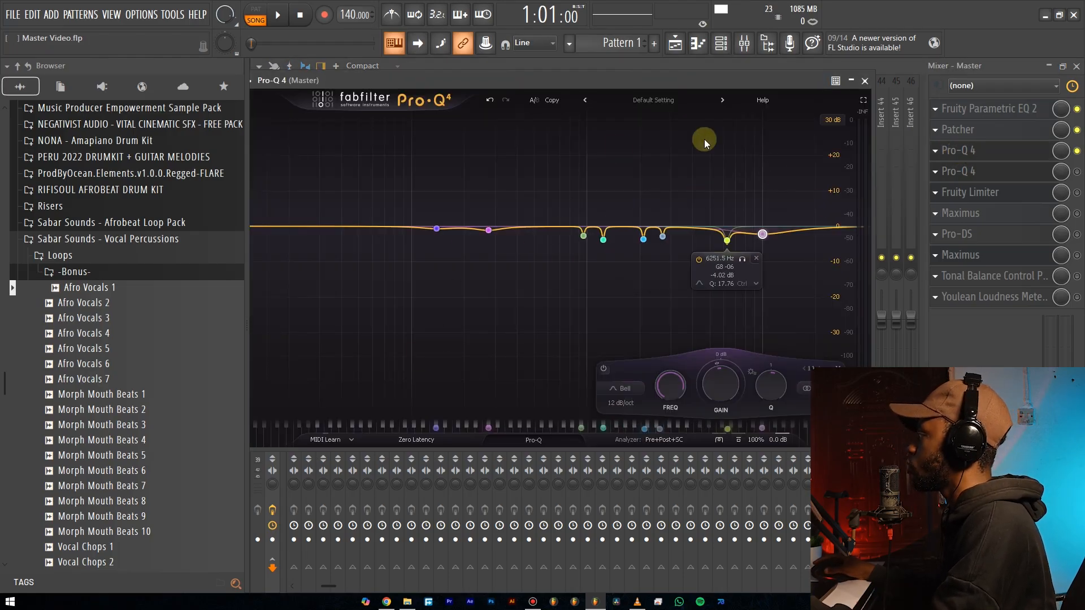
mouse_move(486, 234)
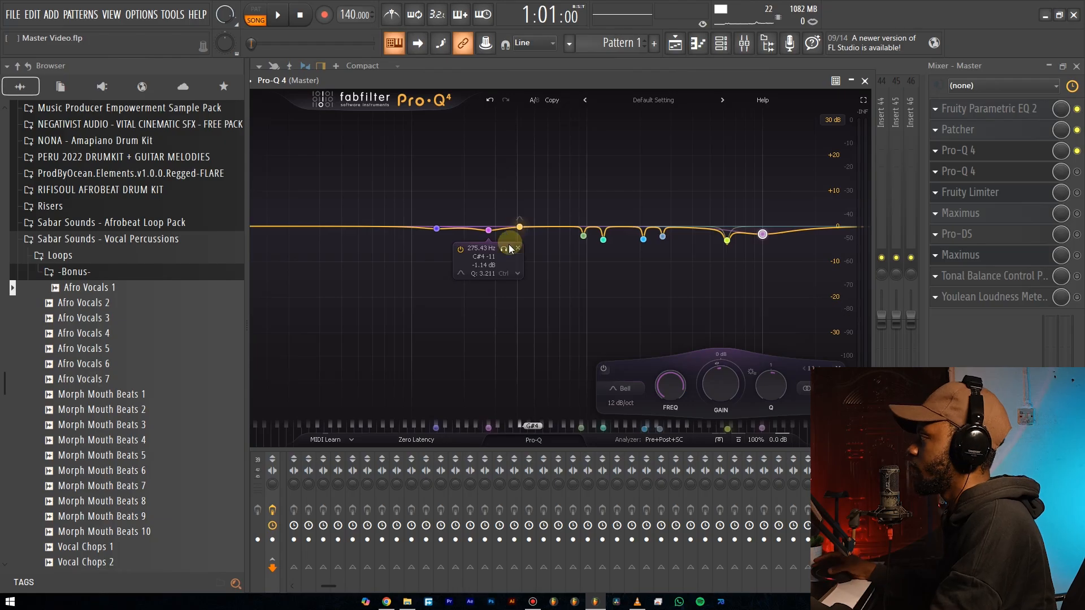
left_click(968, 151)
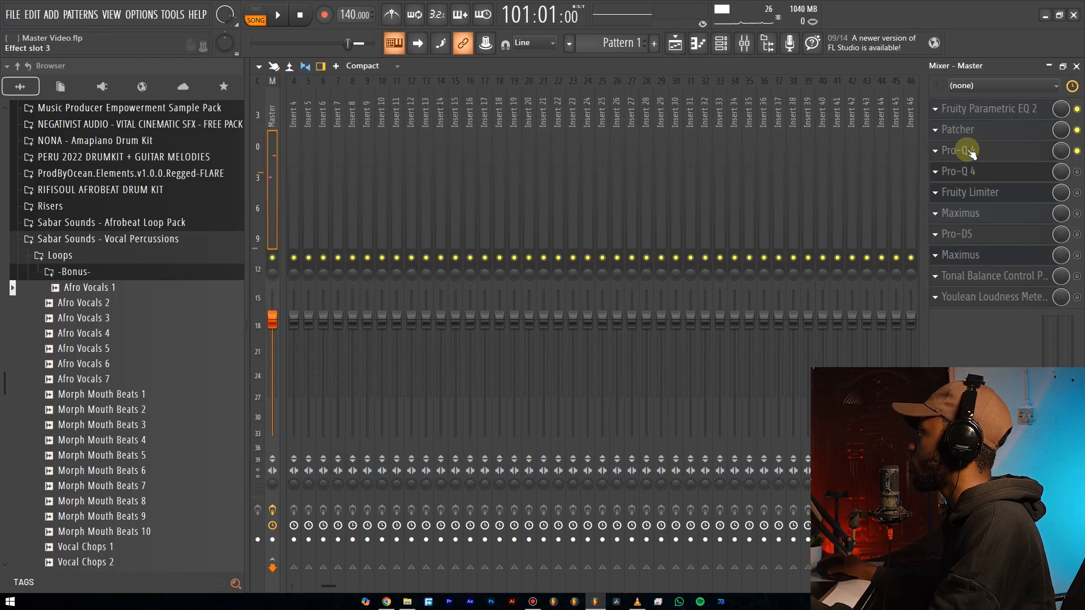
left_click(968, 151)
- Try a narrow test band in Pro-Q 4 boosted to +30 dB, lower its gain to about -1.3 dB, and delete it
left_click_drag(534, 229, 533, 120)
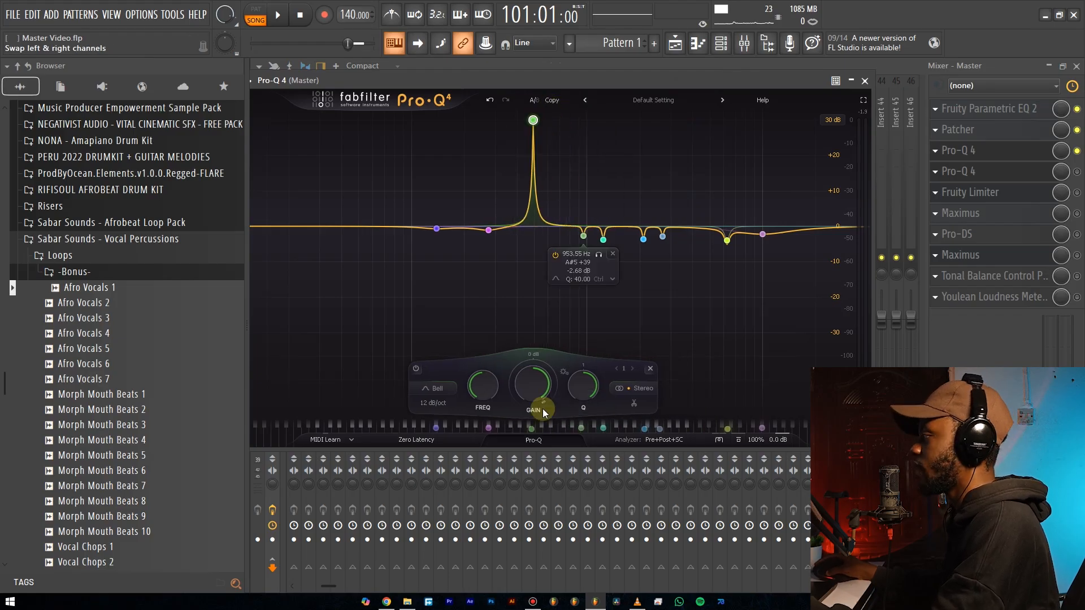
left_click_drag(542, 382, 547, 426)
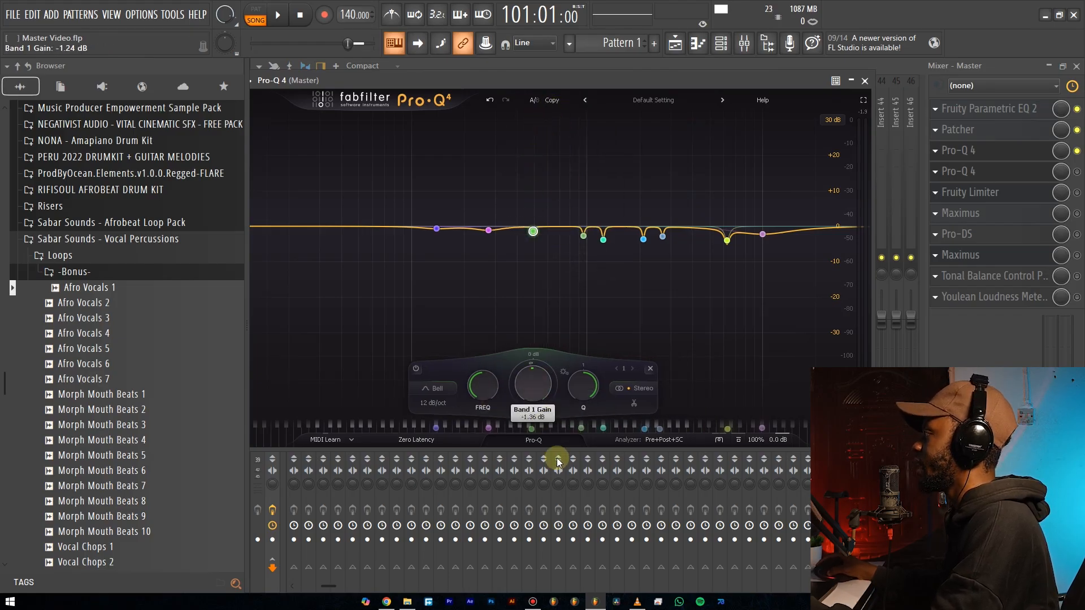
key("Delete")
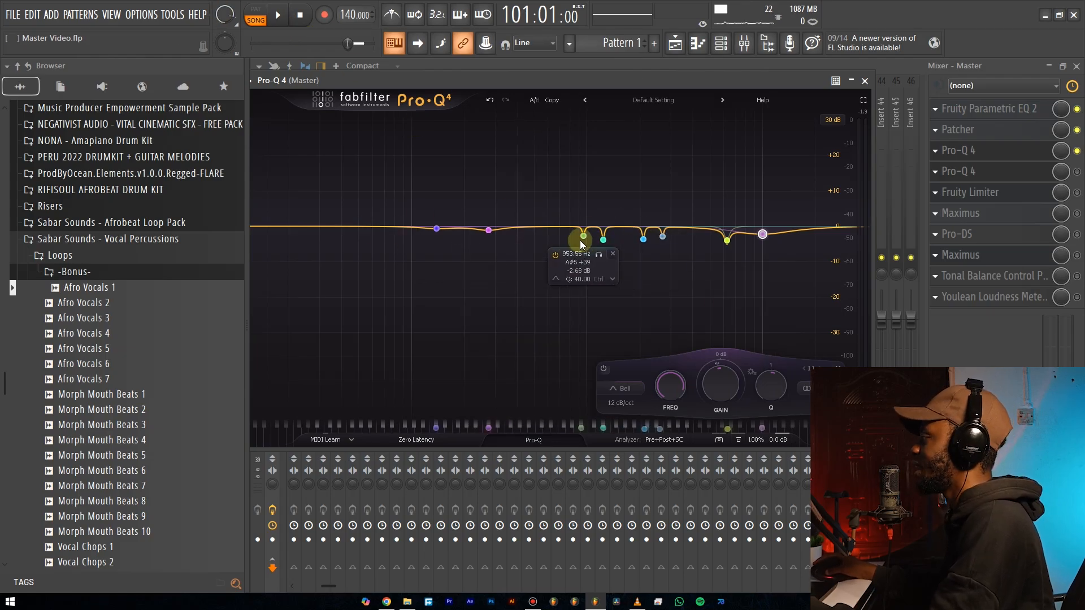
- Play the track while sweeping a narrow +30 dB band to about 3443 Hz in Pro-Q 4, stop playback, and reduce the band's gain
key("space")
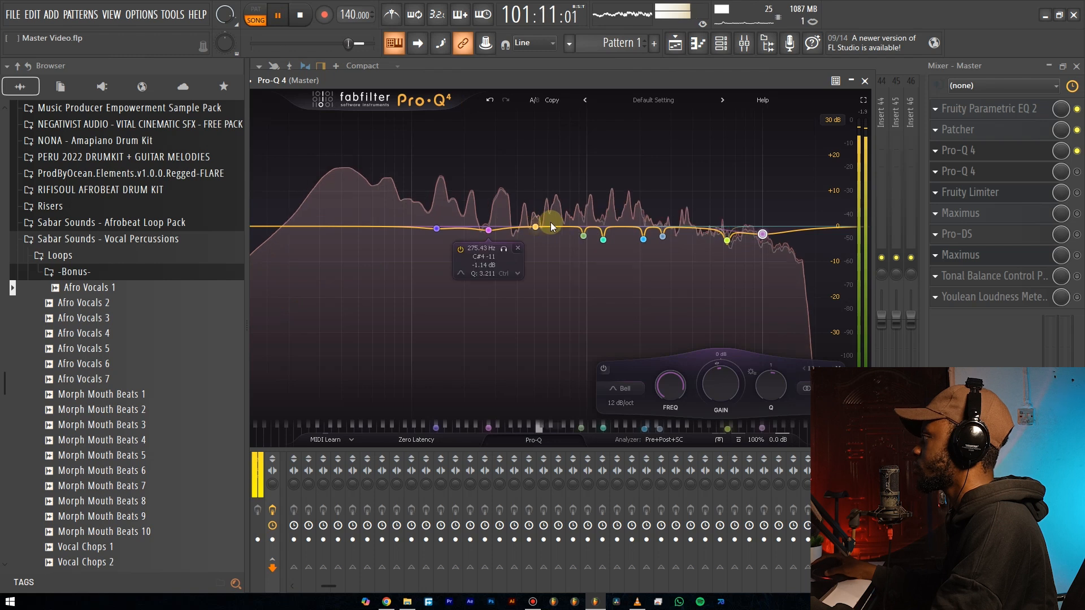
left_click_drag(543, 226, 681, 101)
scroll(542, 210, "up", 10)
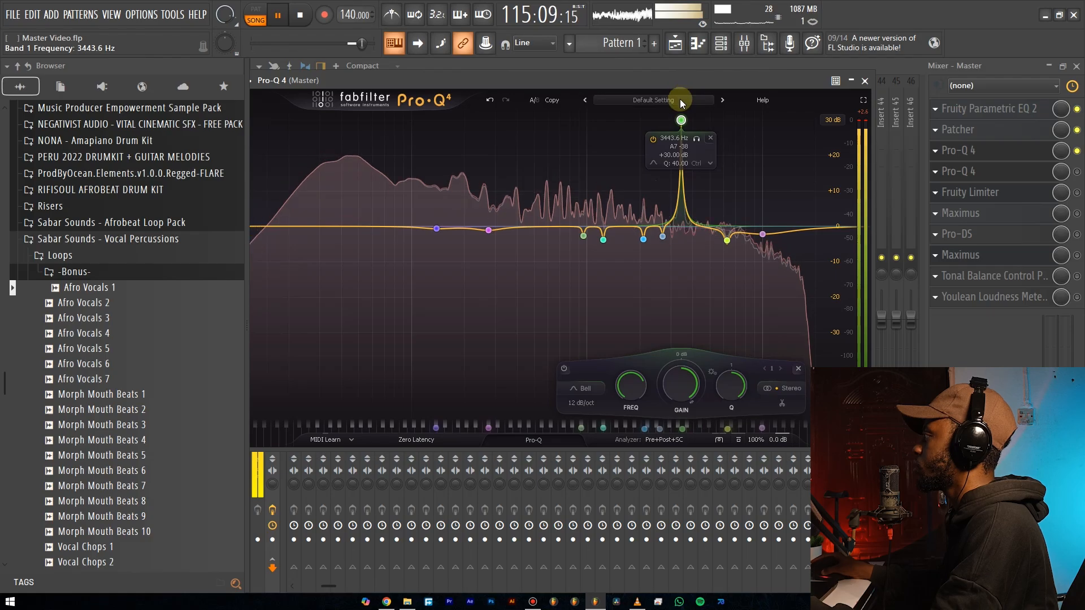
key("space")
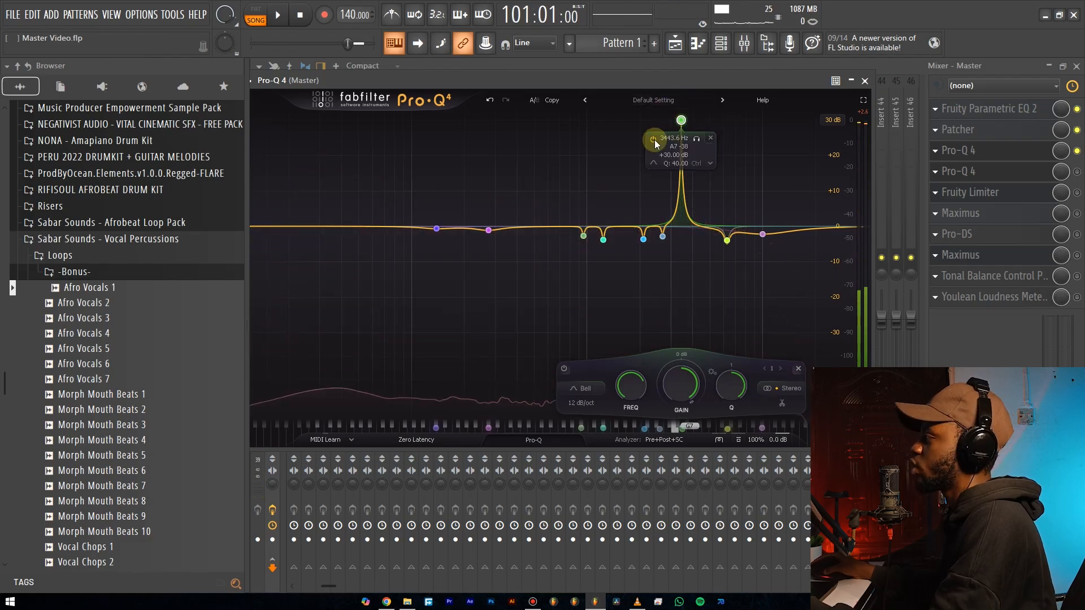
left_click_drag(677, 381, 677, 432)
left_click_drag(683, 387, 682, 412)
- Enable the second Pro-Q 4 on the master and audition the track with it bypassed and active
left_click(988, 172)
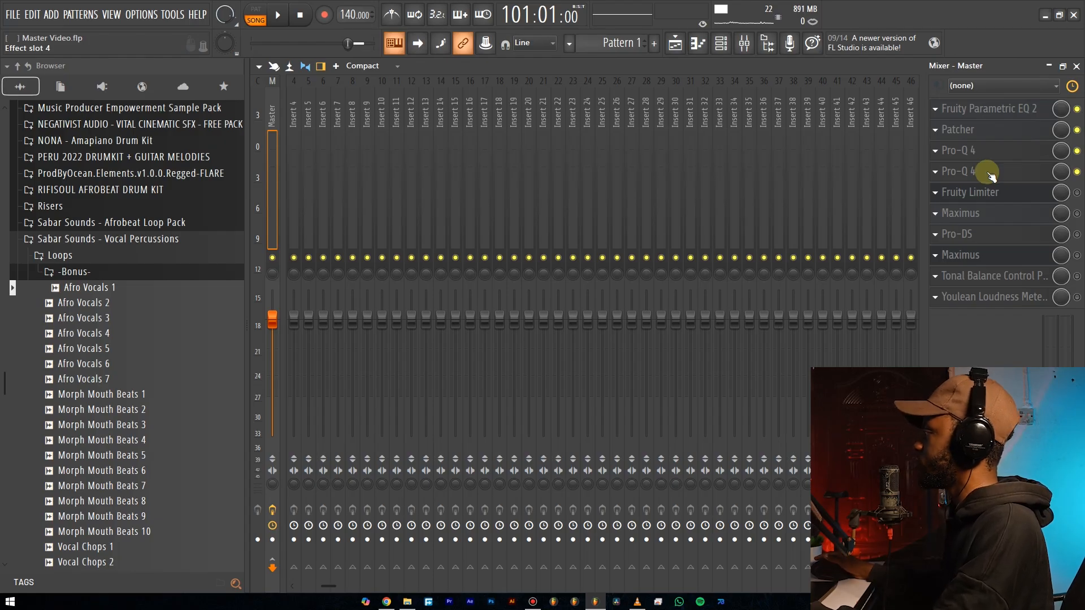
left_click(990, 173)
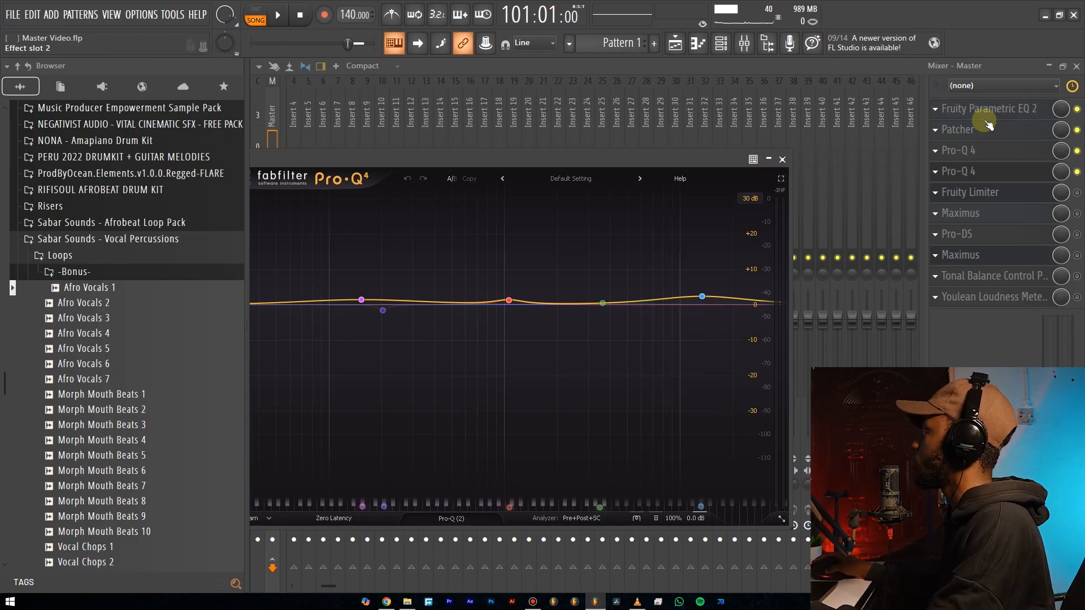
key("space")
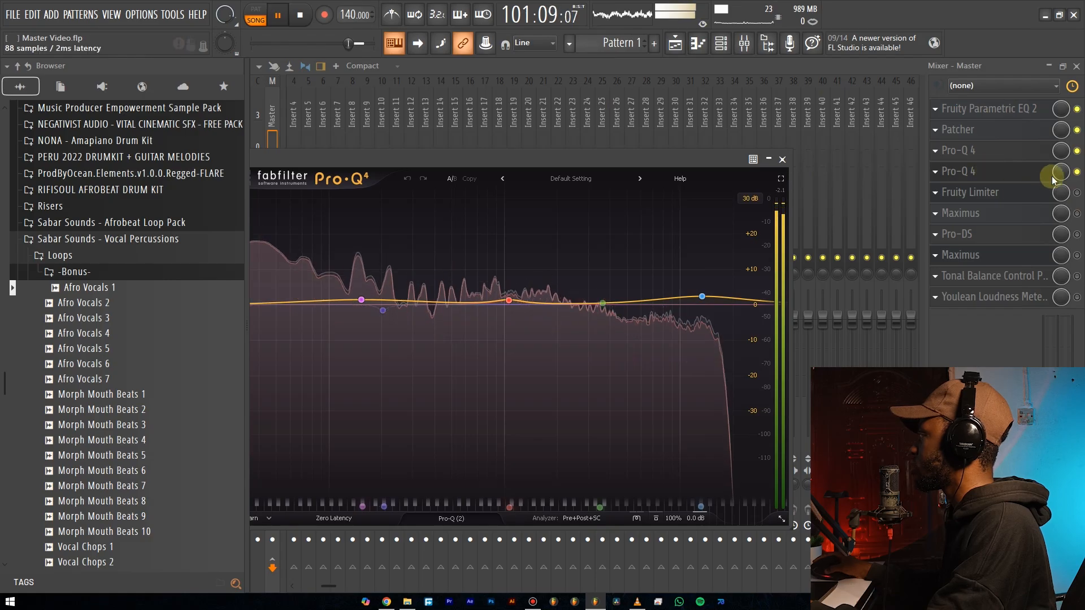
left_click(1077, 172)
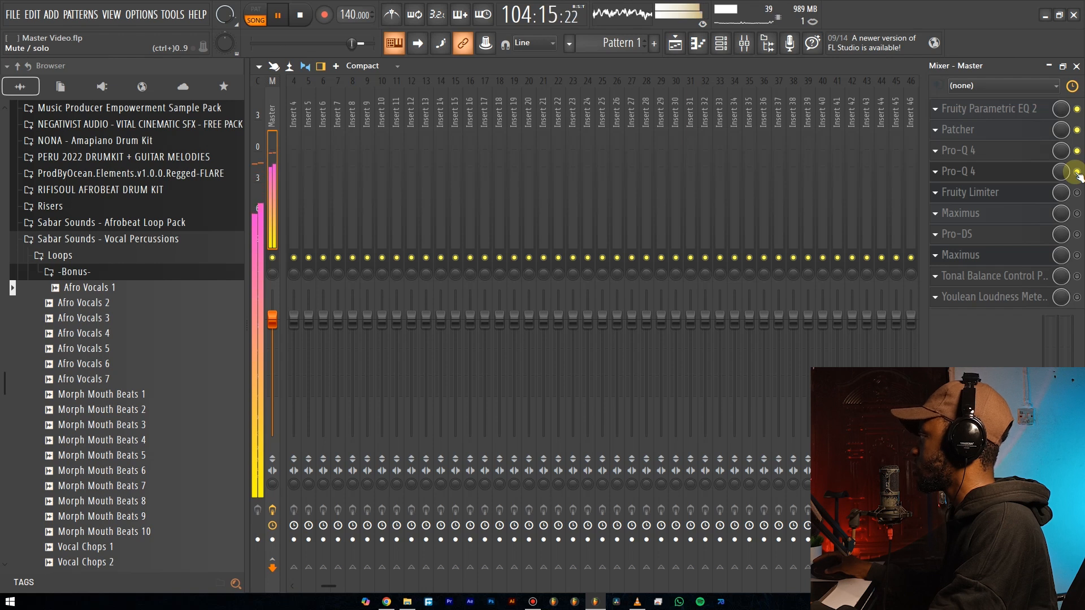
left_click(1078, 171)
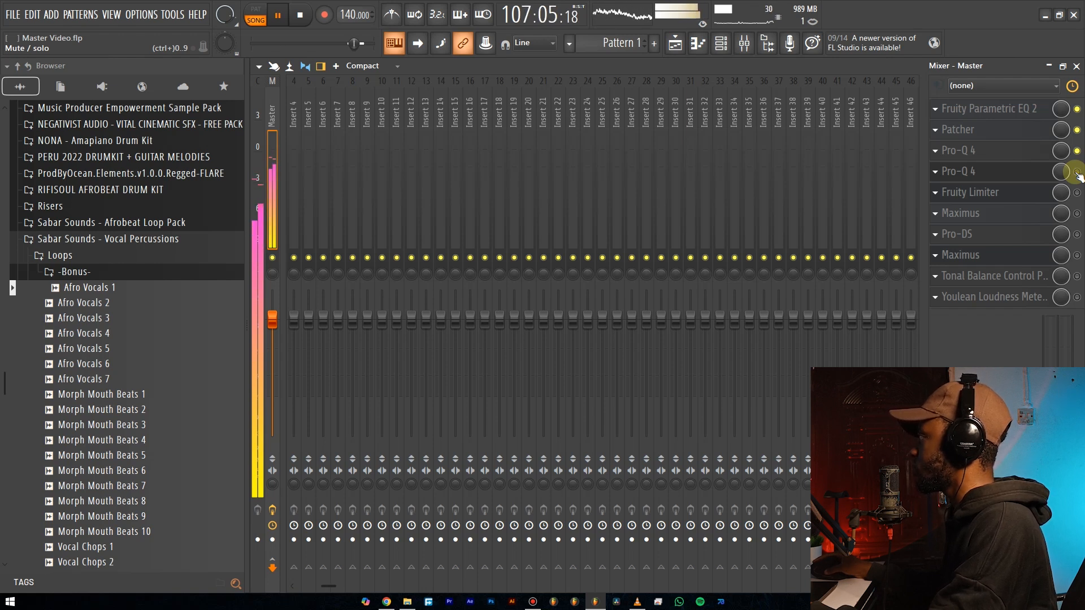
left_click(1077, 172)
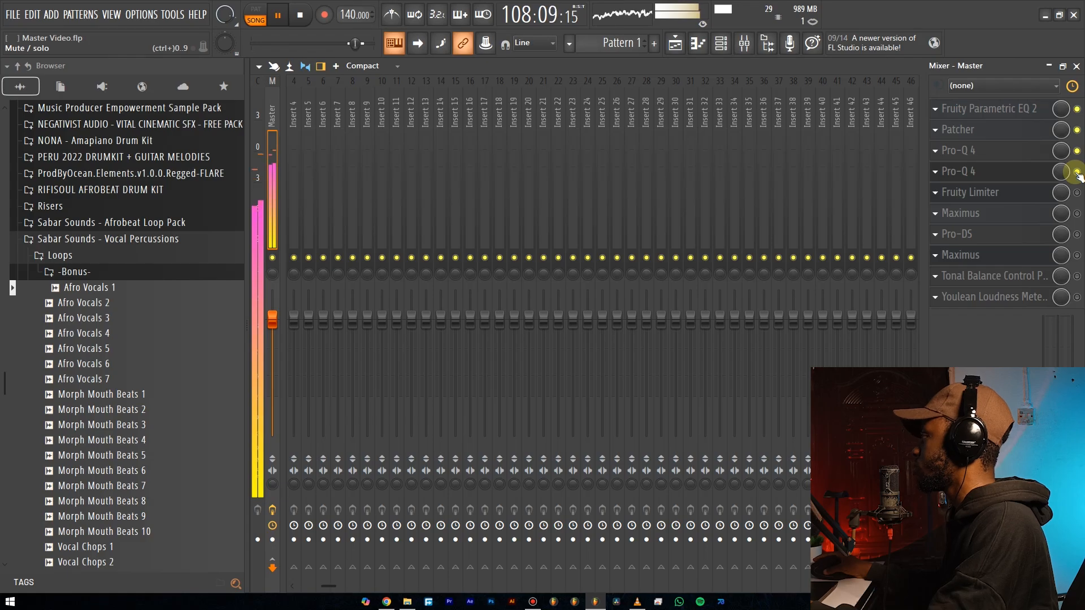
key("space")
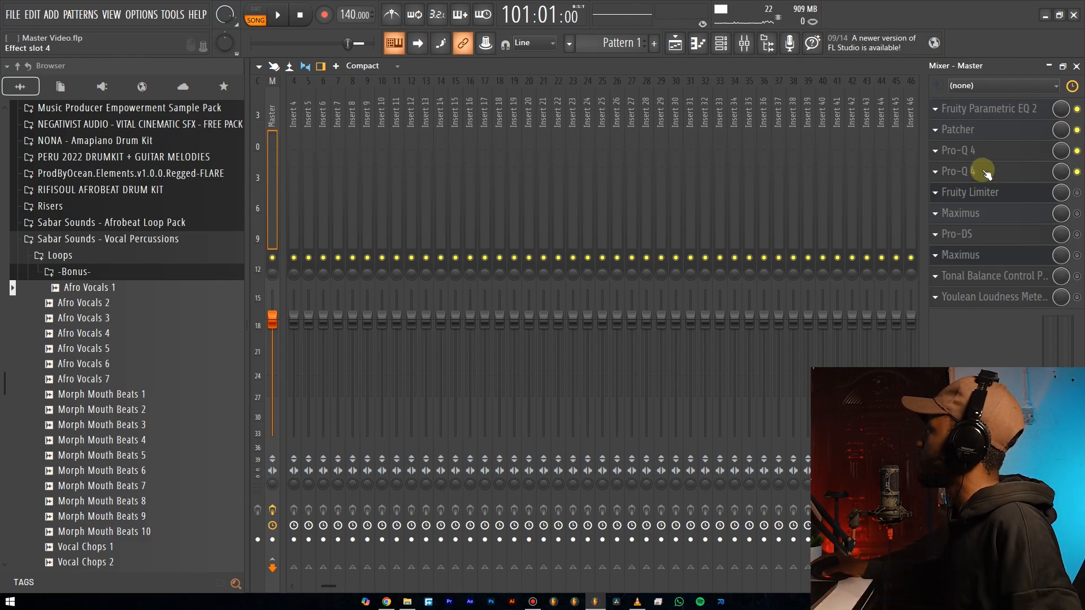
- Review the settings of Fruity Parametric EQ 2, Patcher and both Pro-Q 4 equalizers on the master
left_click(964, 176)
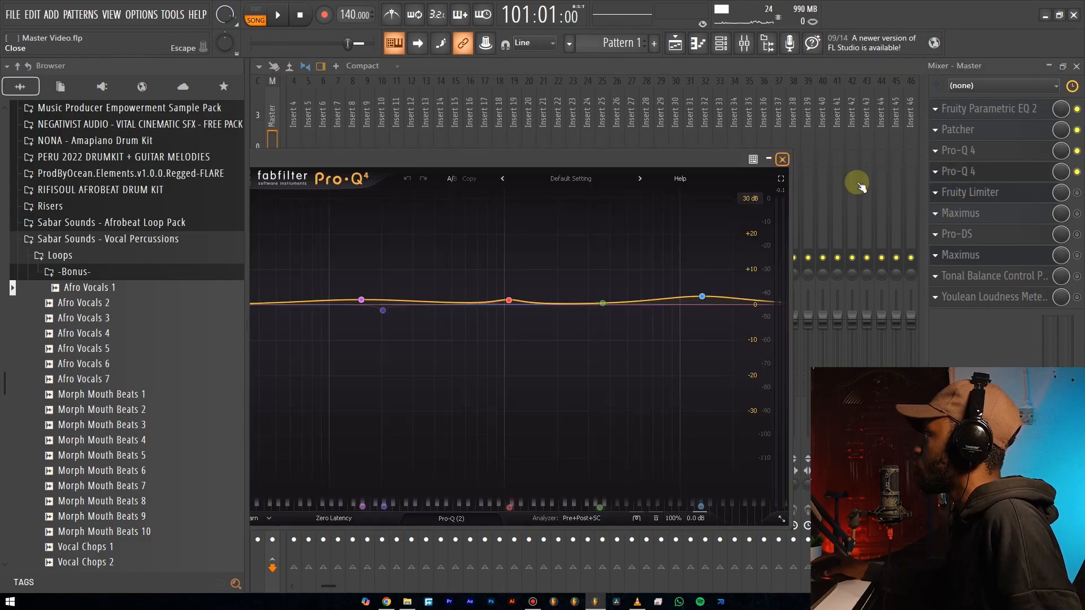
key("Escape")
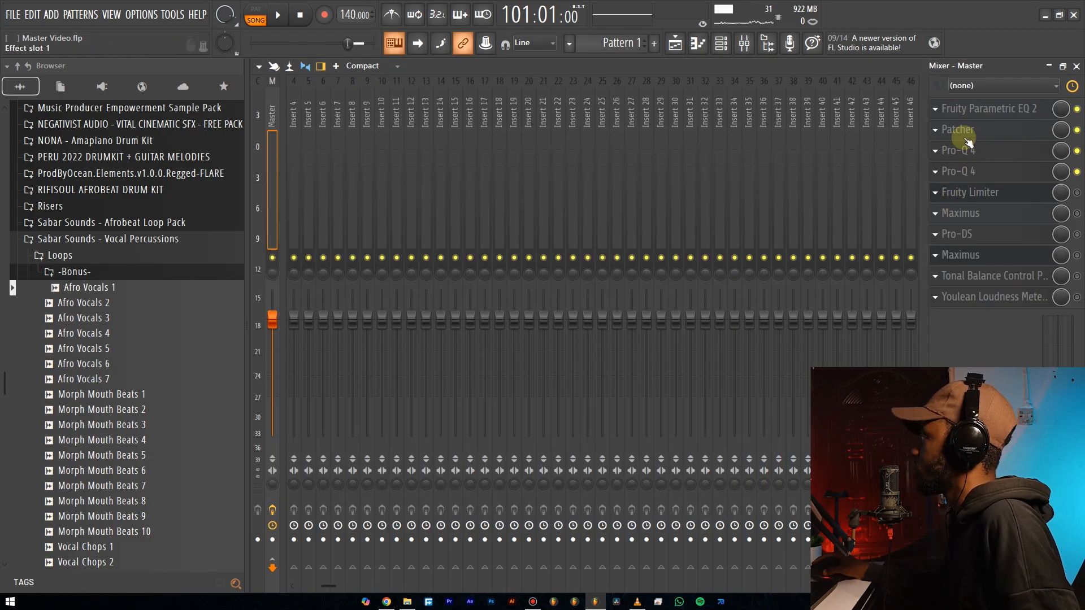
left_click(986, 111)
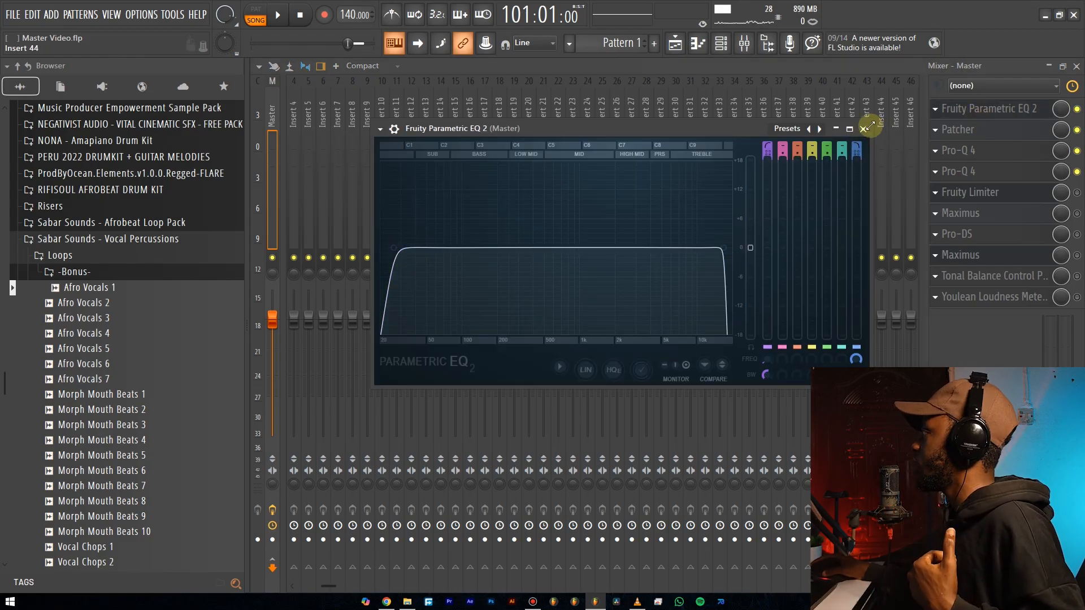
key("Escape")
left_click(982, 130)
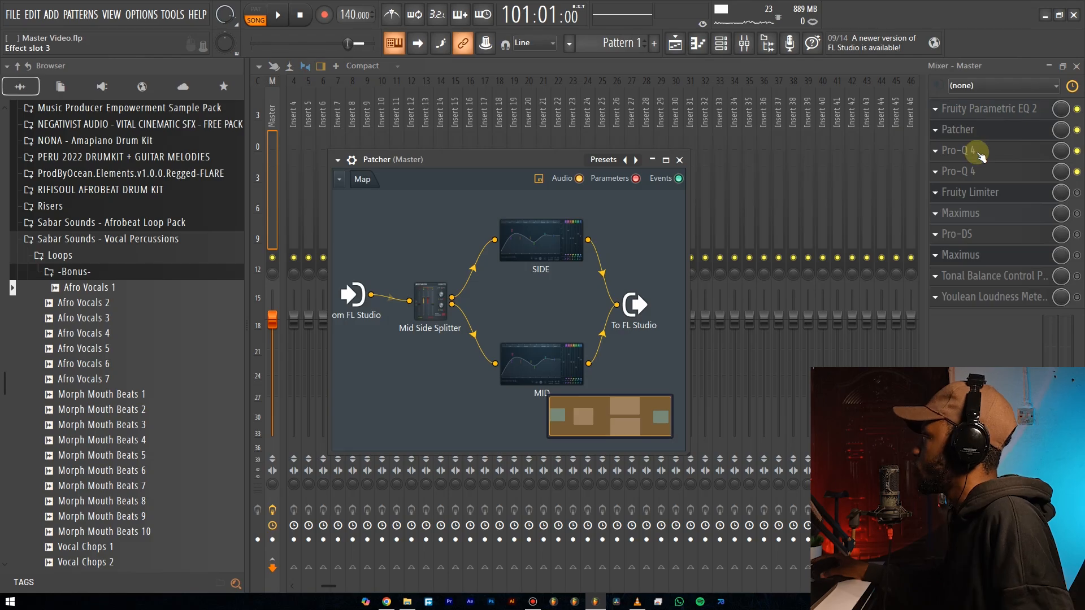
key("Escape")
left_click(961, 150)
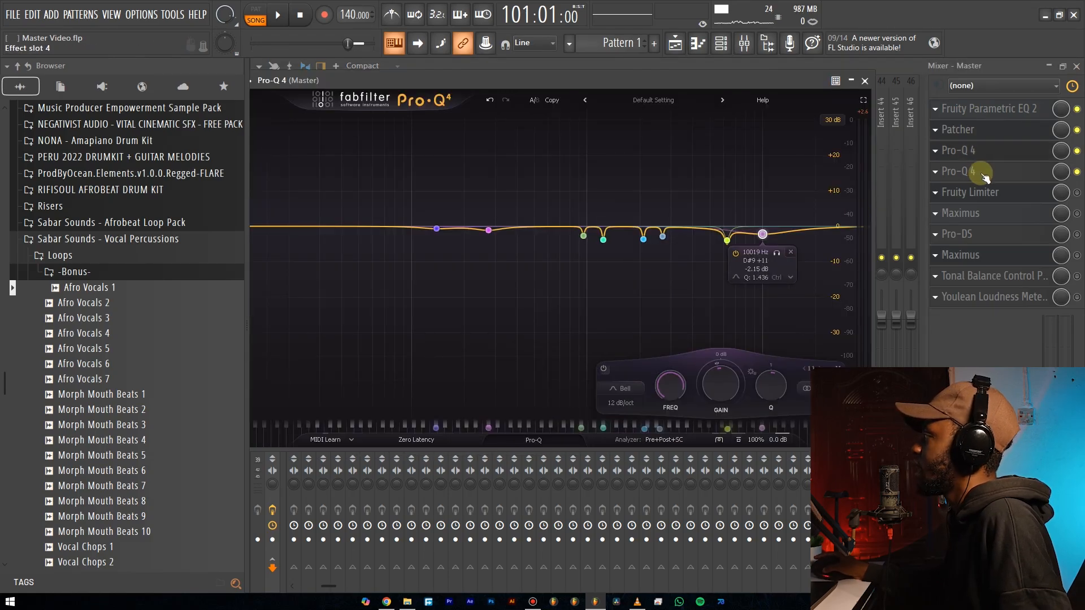
key("Escape")
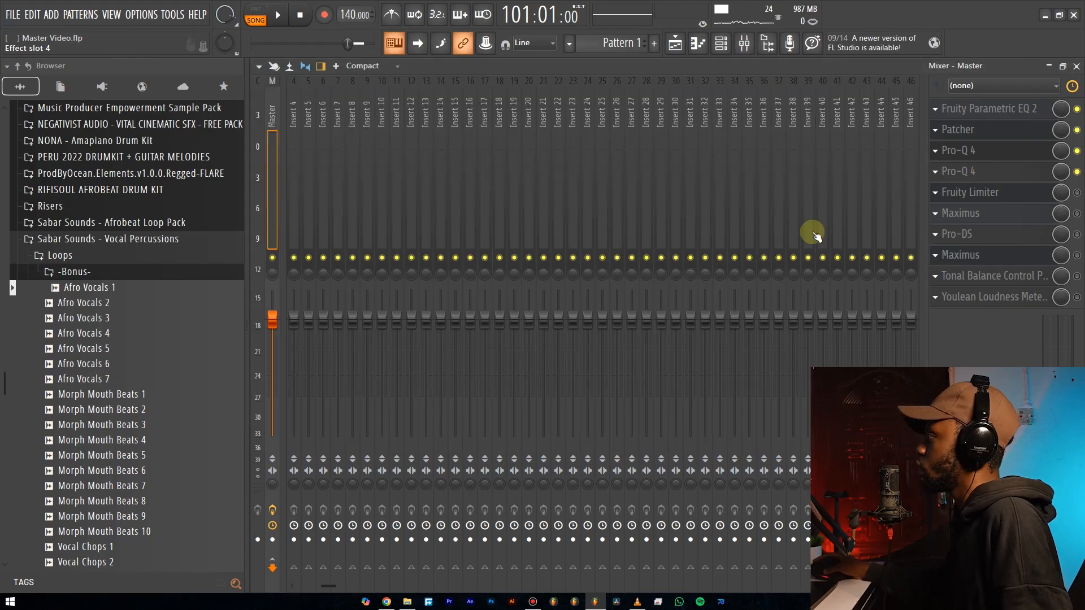
left_click(933, 171)
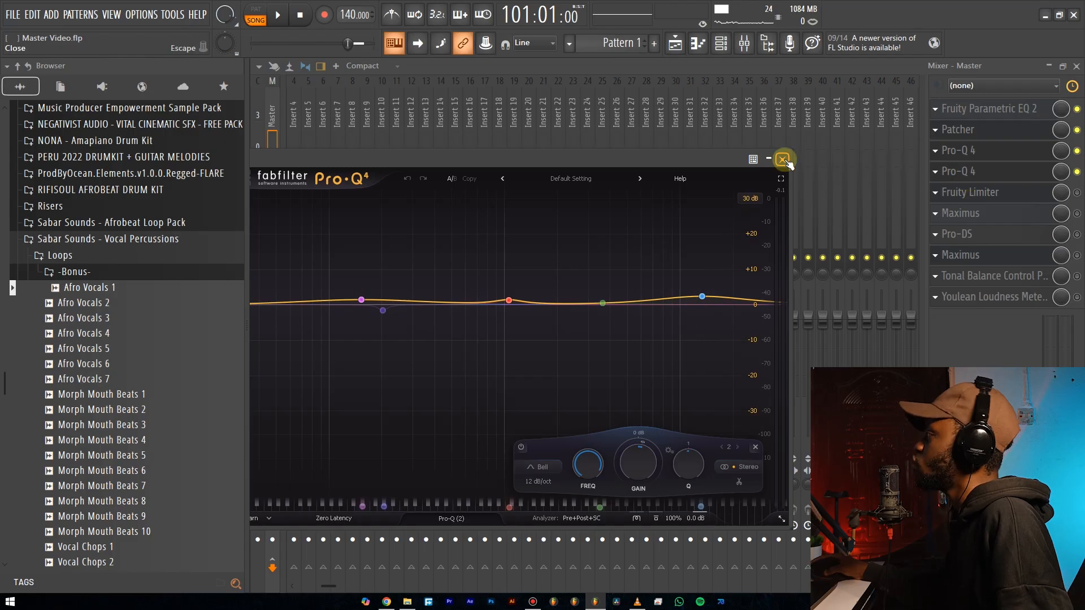
left_click(972, 175)
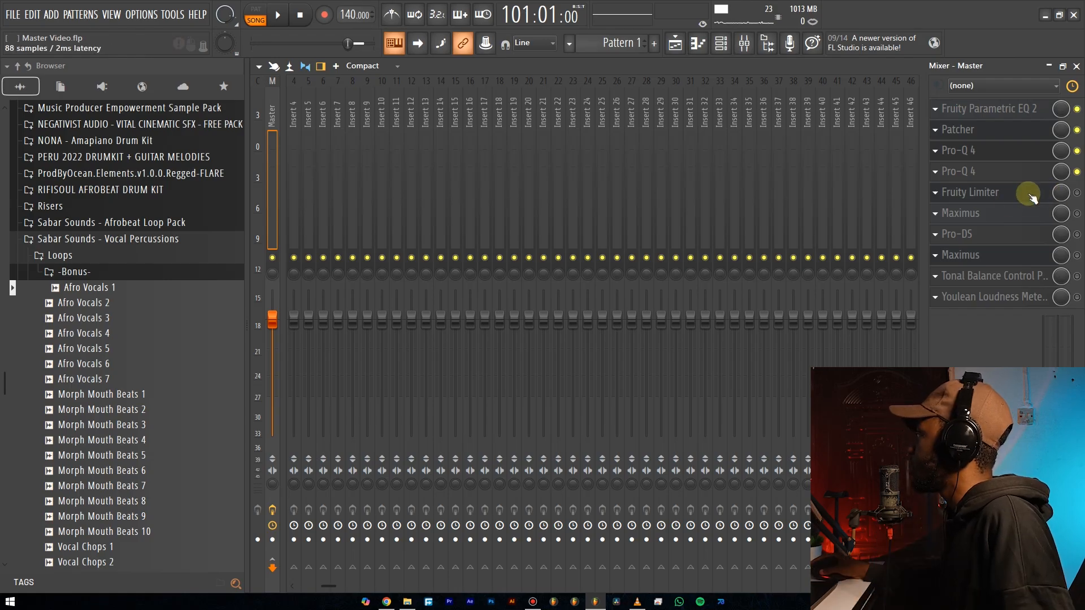
- Enable Fruity Limiter on the master, inspect its compressor settings, and close its window
left_click(1077, 193)
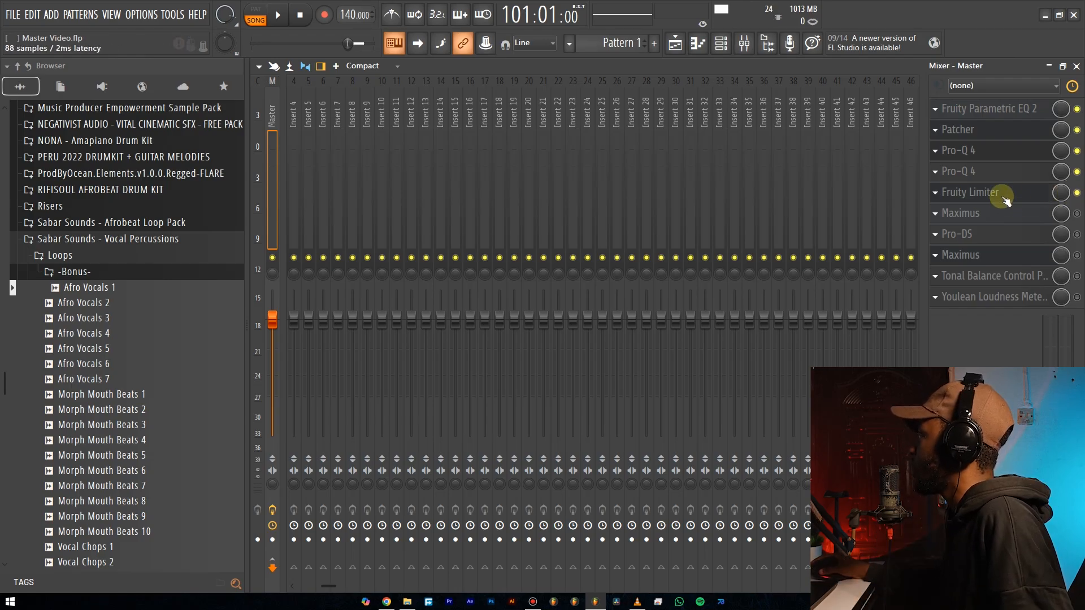
left_click(1005, 198)
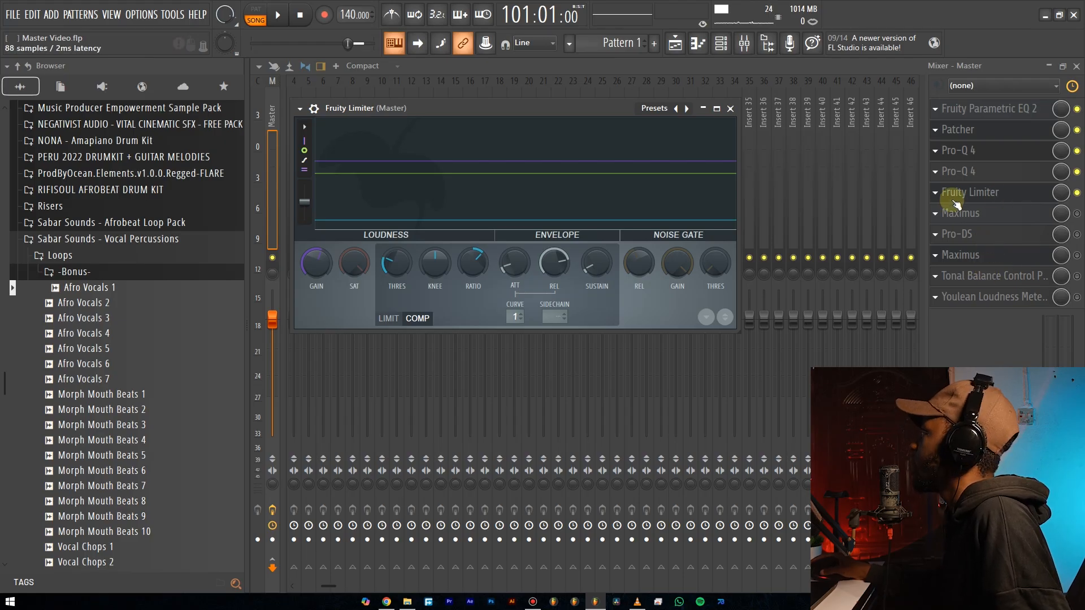
left_click(973, 197)
left_click(971, 195)
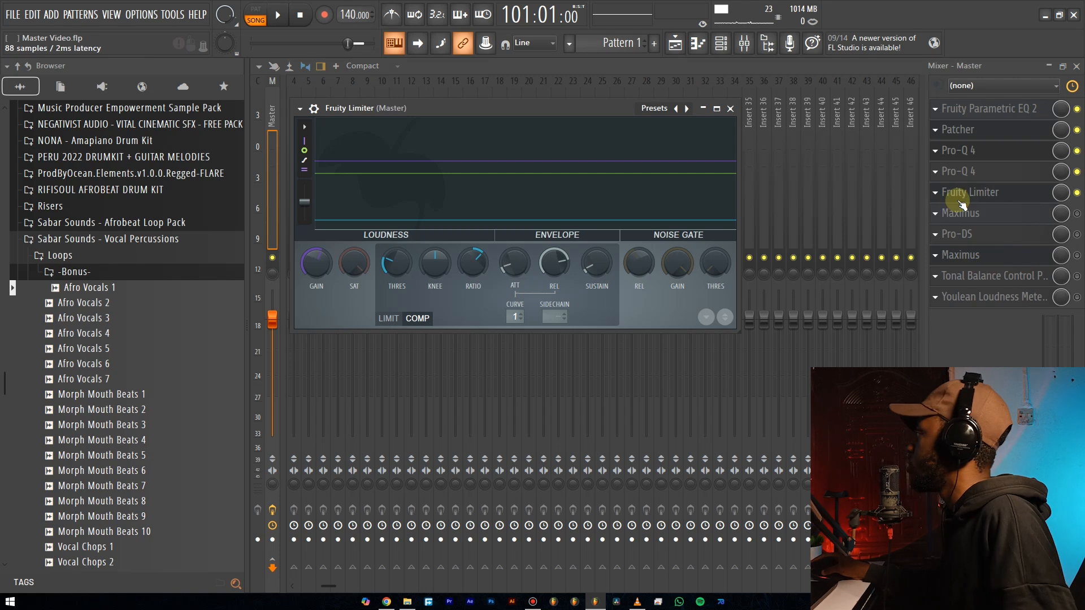
left_click(1011, 193)
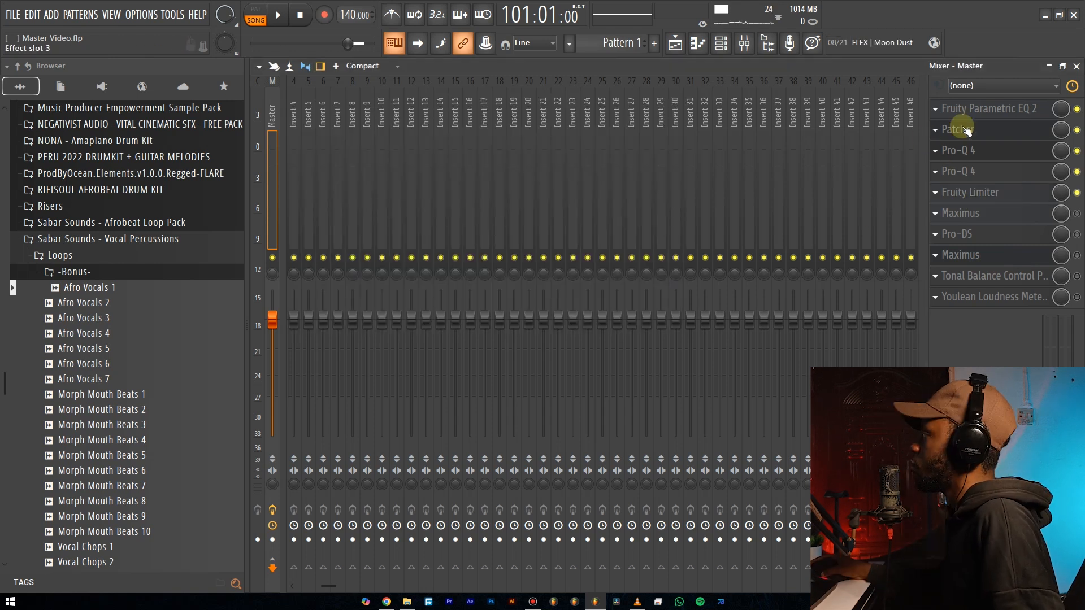
left_click(976, 197)
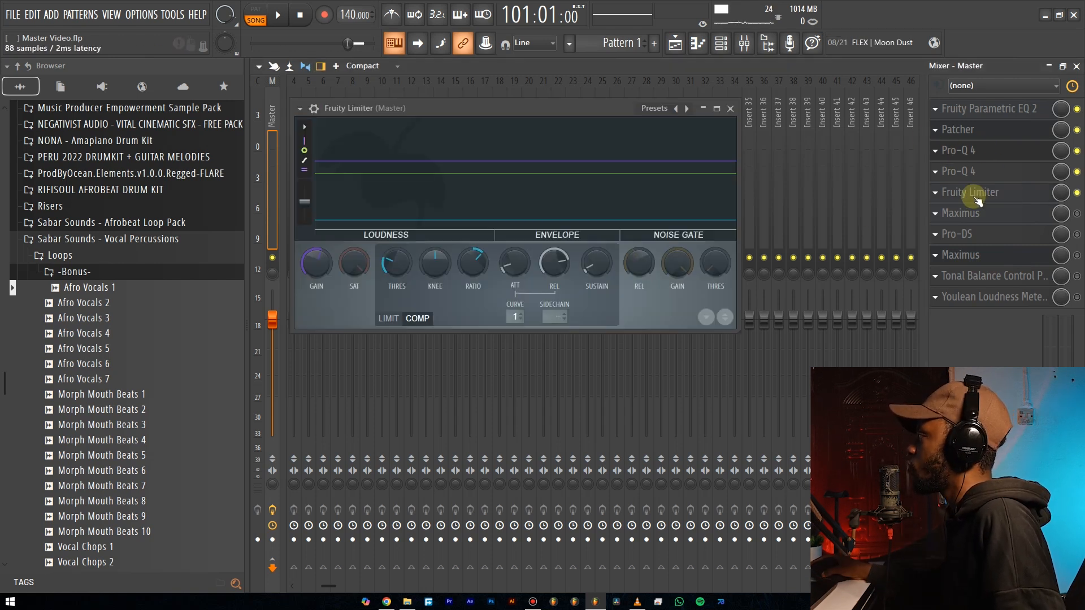
left_click(978, 198)
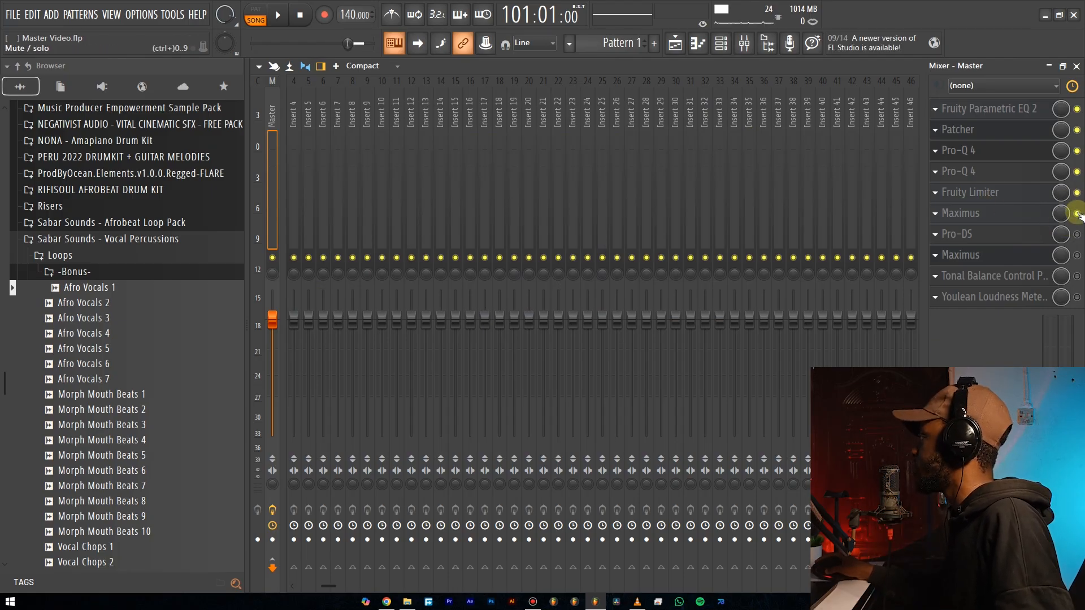
- Enable the first Maximus on the master and inspect the compression curves of its low, mid and high bands
left_click(1016, 220)
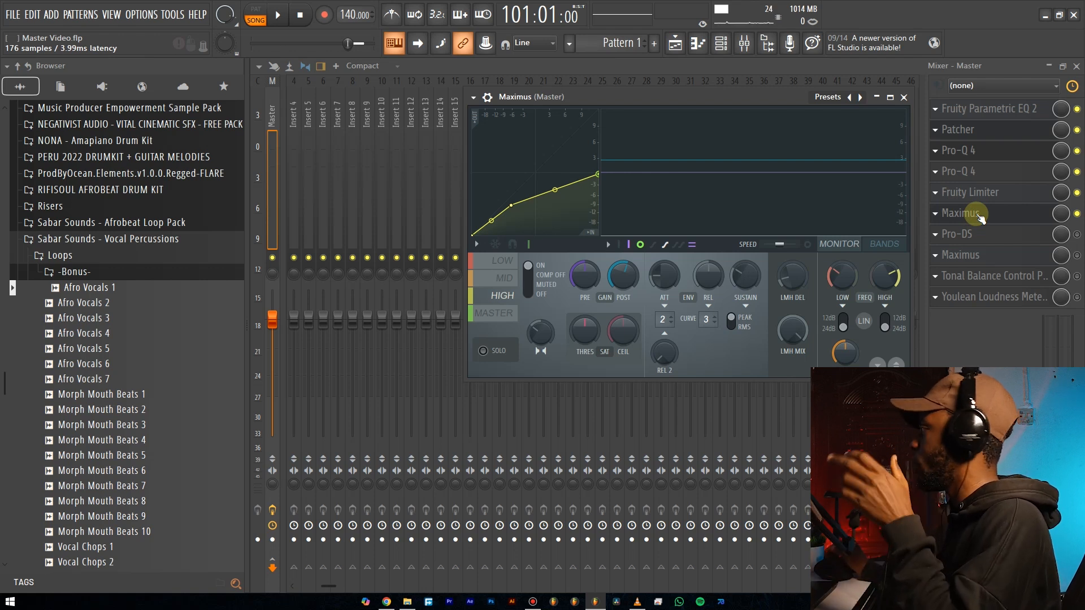
left_click(501, 267)
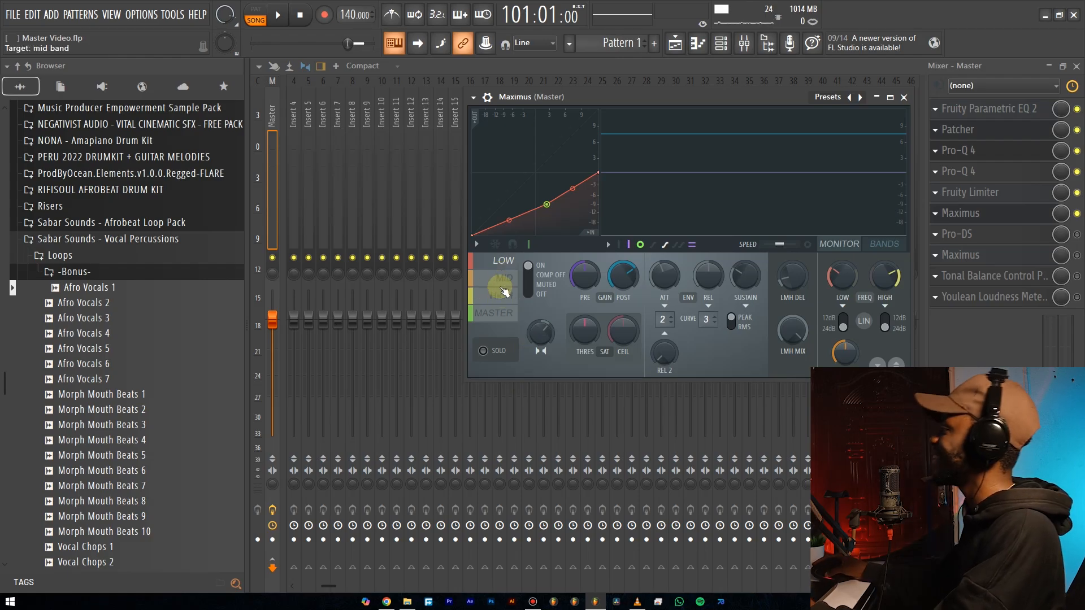
left_click(504, 281)
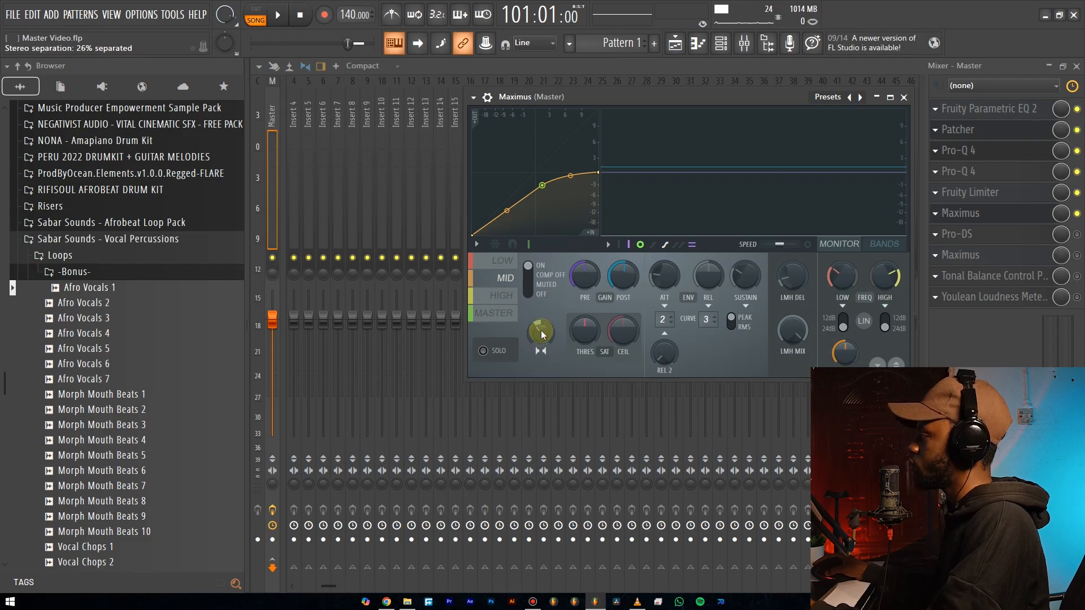
left_click(498, 295)
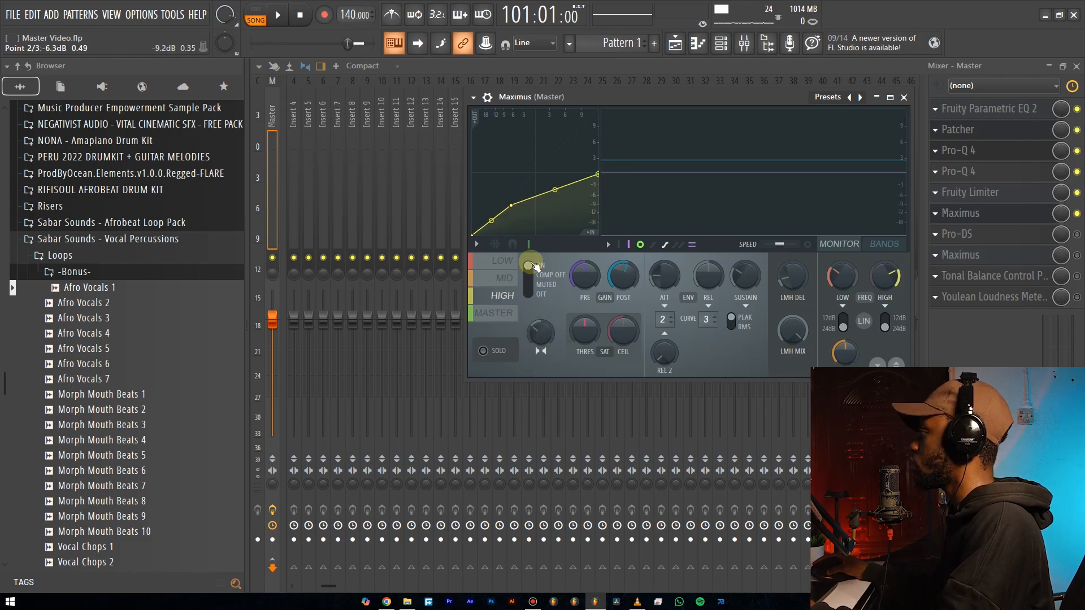
left_click(500, 278)
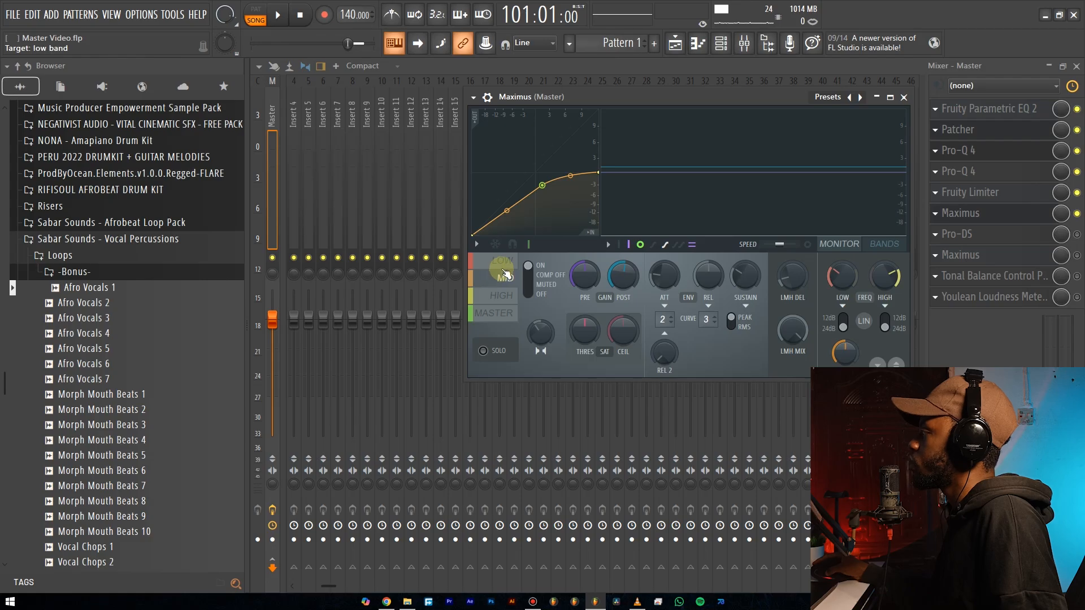
- Solo the low band of the first Maximus during playback and try reshaping its compression curve
left_click(501, 261)
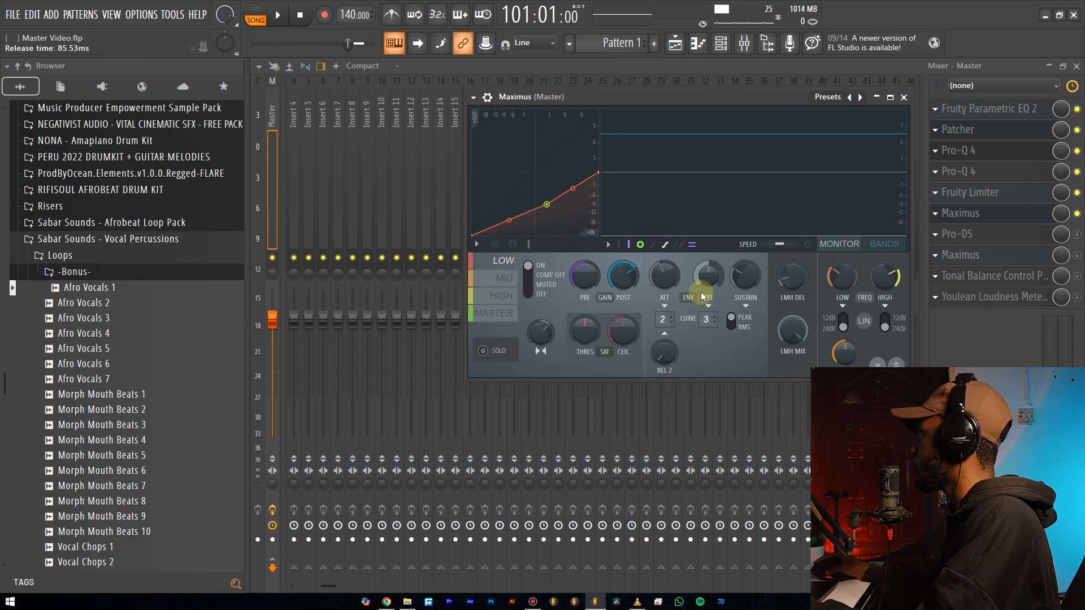
key("space")
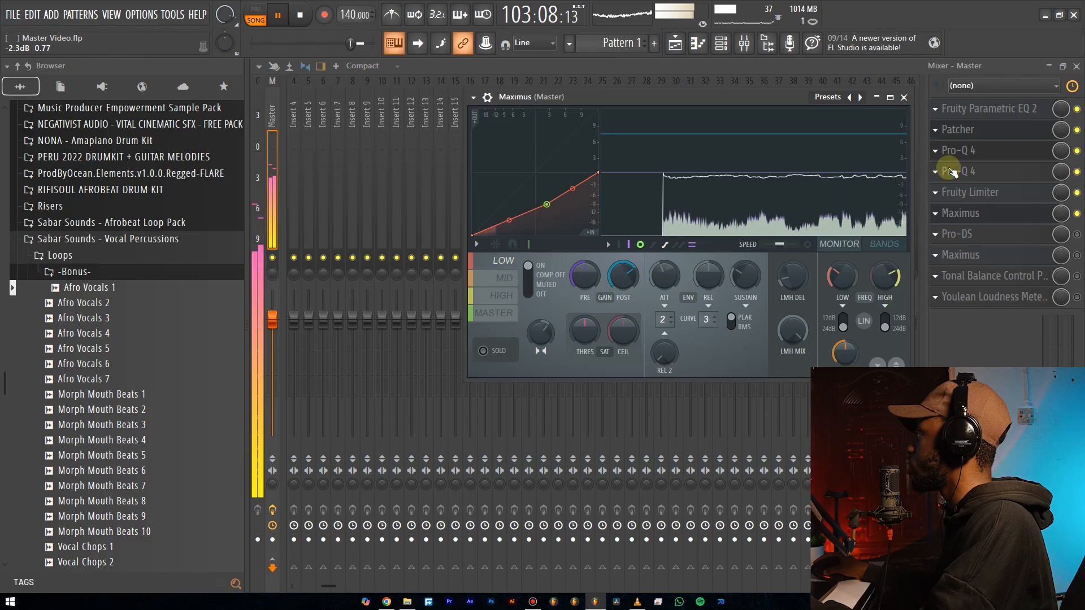
left_click(482, 350)
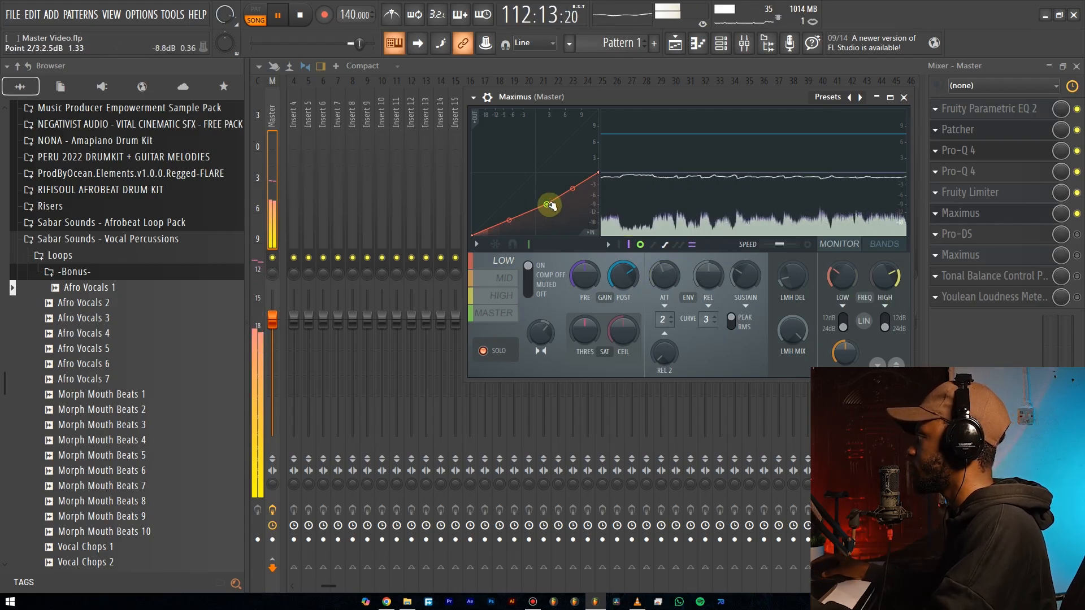
mouse_move(549, 204)
left_mouse_down()
mouse_move(542, 184)
mouse_move(545, 208)
left_mouse_up()
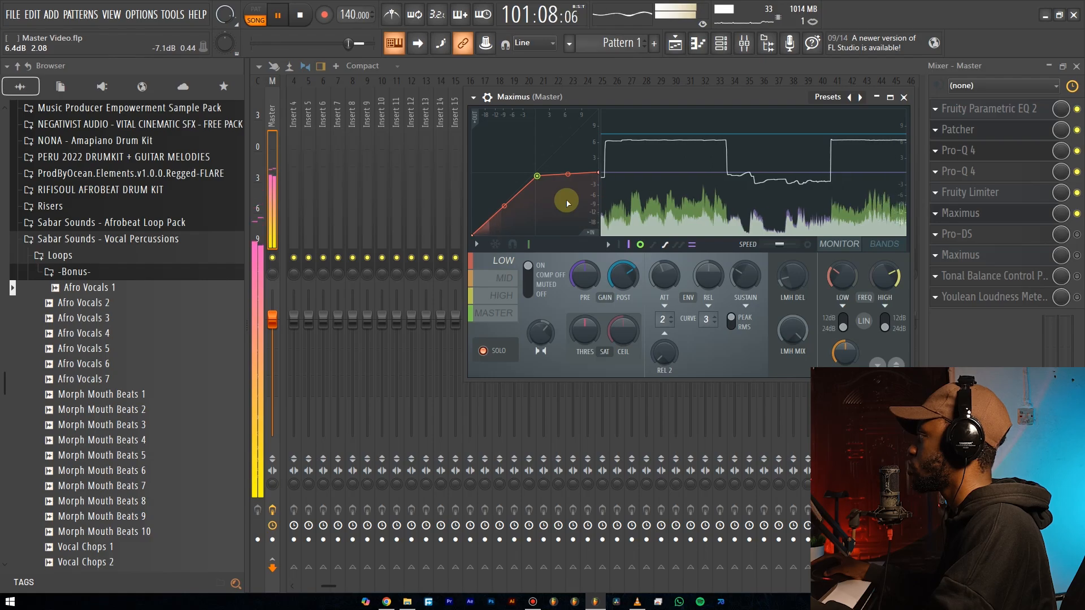
- Audition the soloed mid and high bands of the first Maximus and review their compression curves and stereo separation
left_click(504, 279)
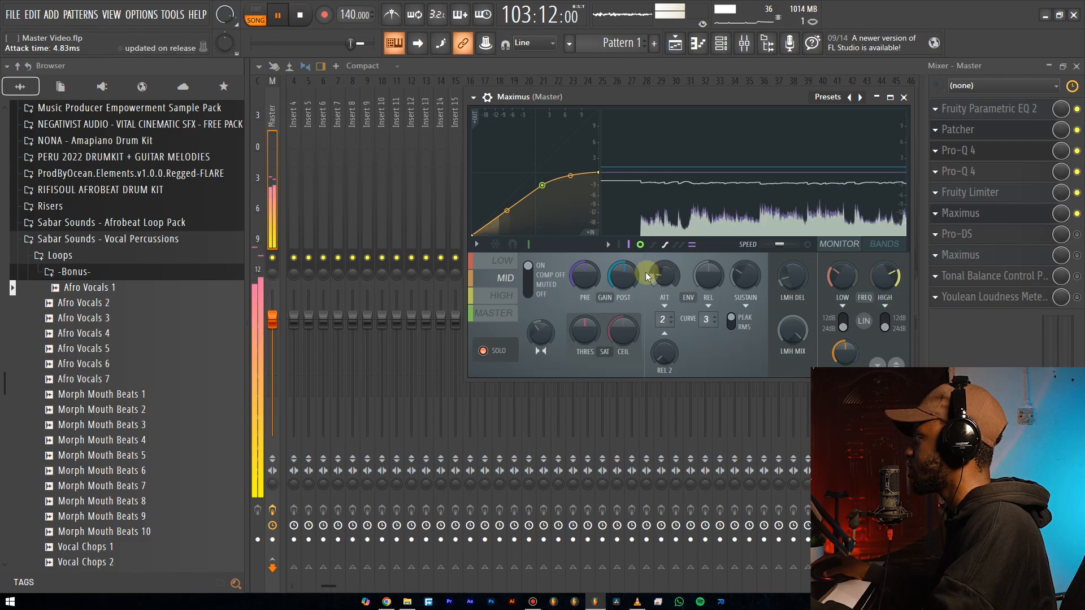
key("space")
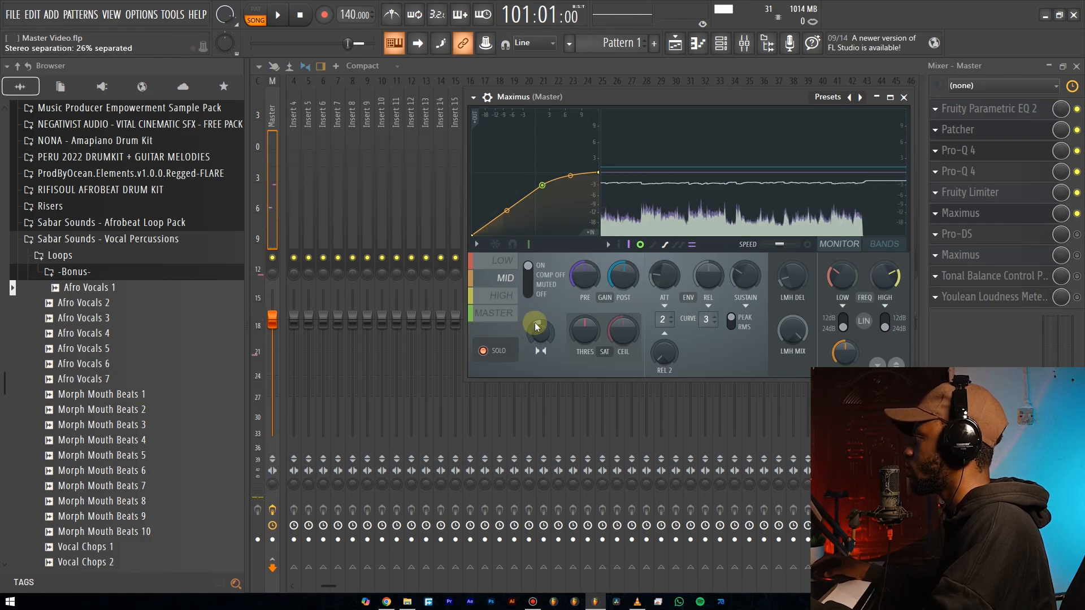
left_click(497, 294)
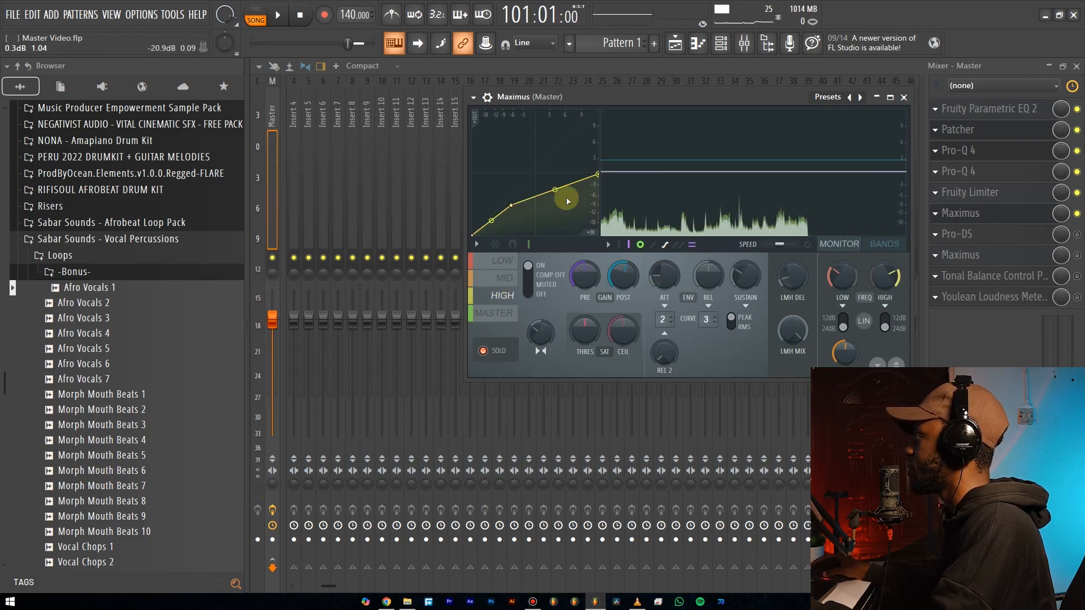
key("space")
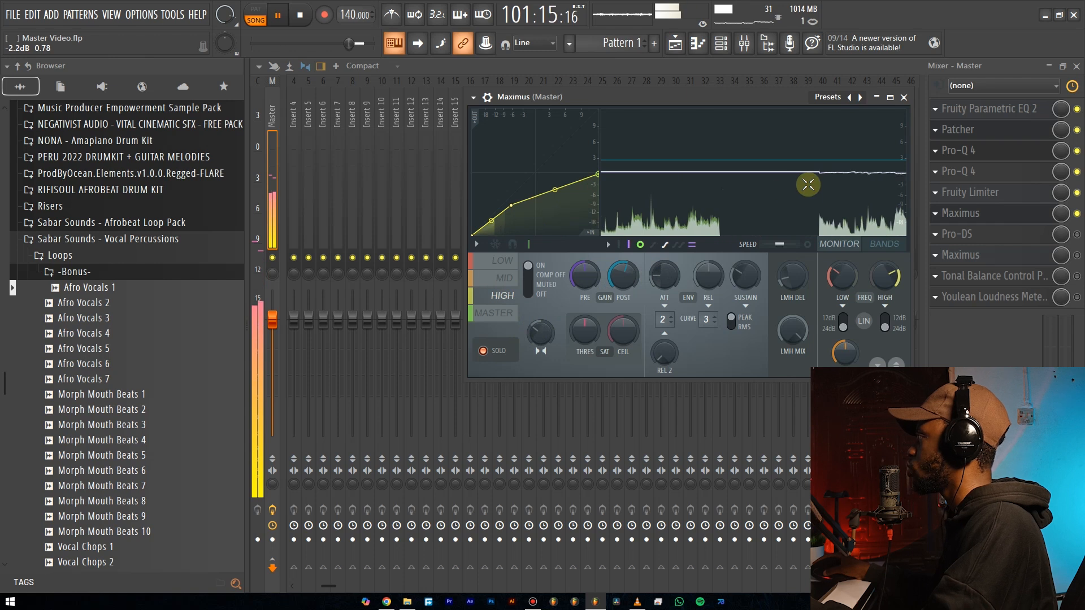
key("space")
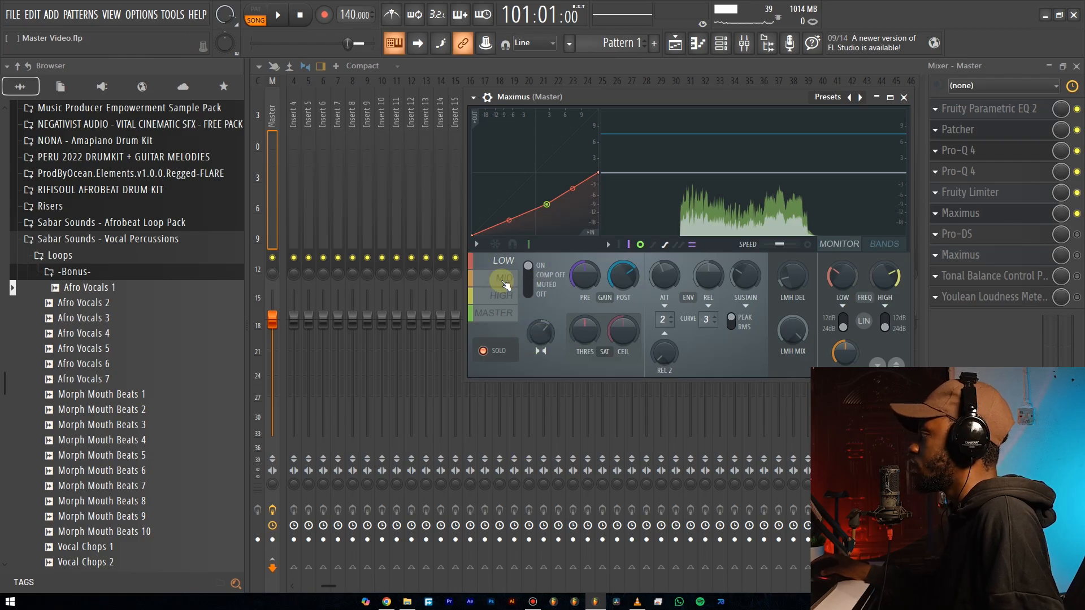
left_click(502, 281)
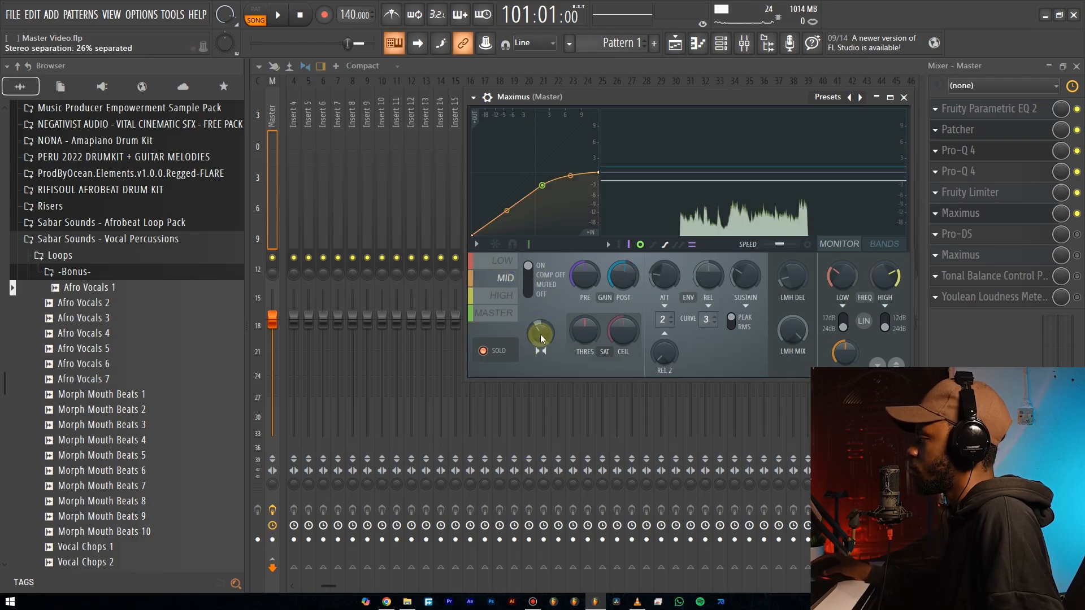
left_click(505, 300)
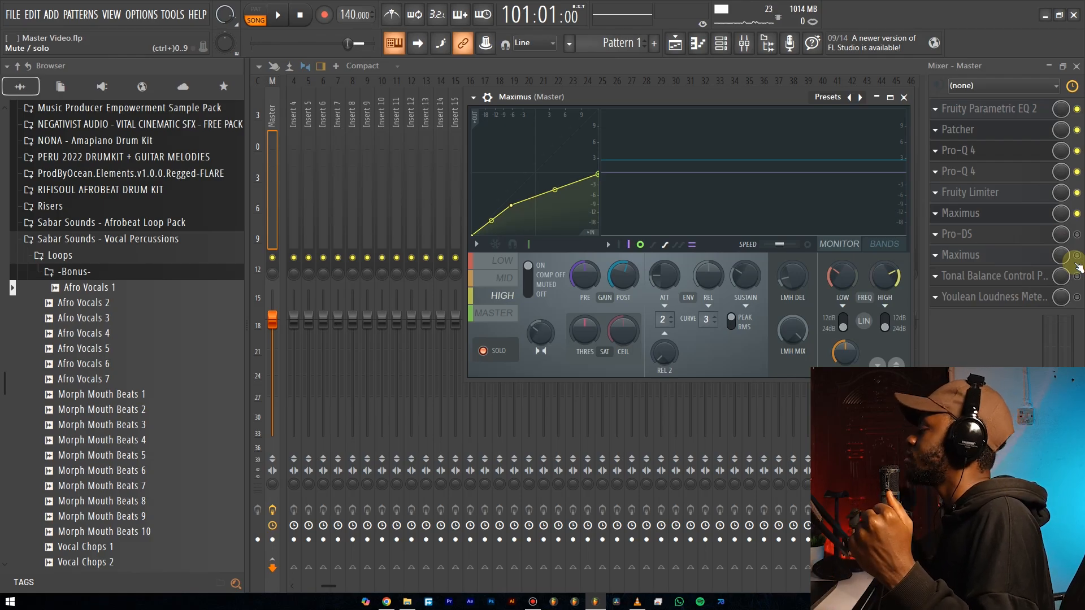
- Enable the second Maximus and set its master band's soft saturation threshold to 1% and ceiling to -1.0 dB
left_click(1077, 254)
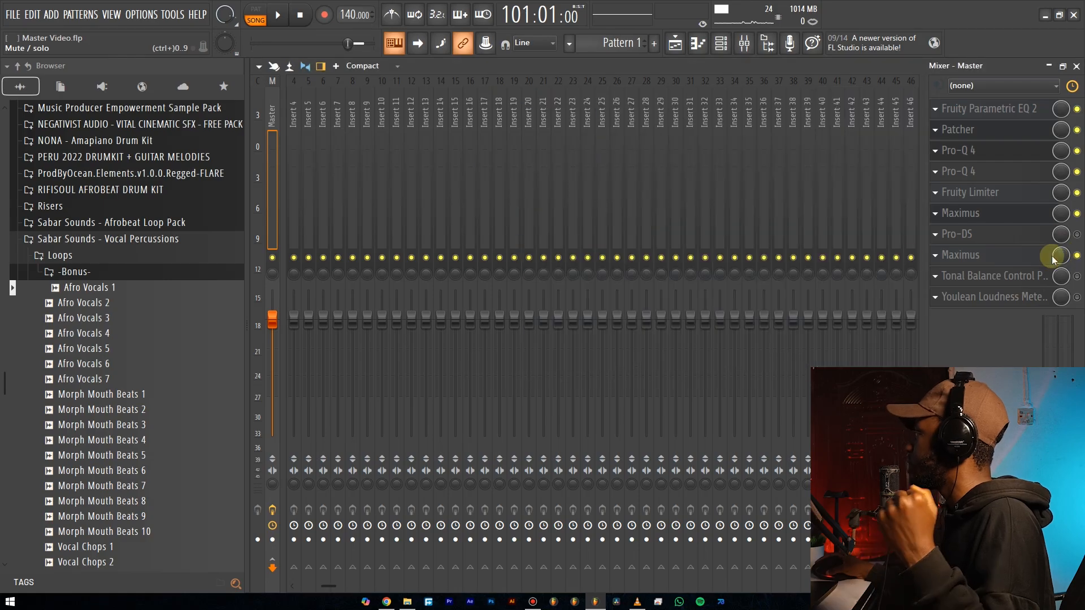
left_click(963, 257)
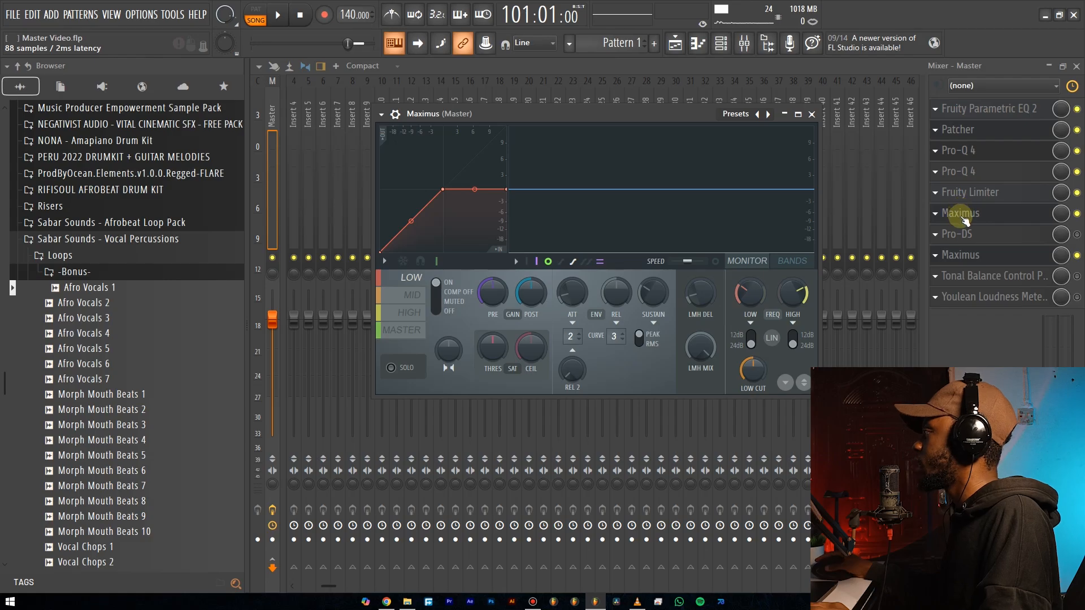
left_click(978, 260)
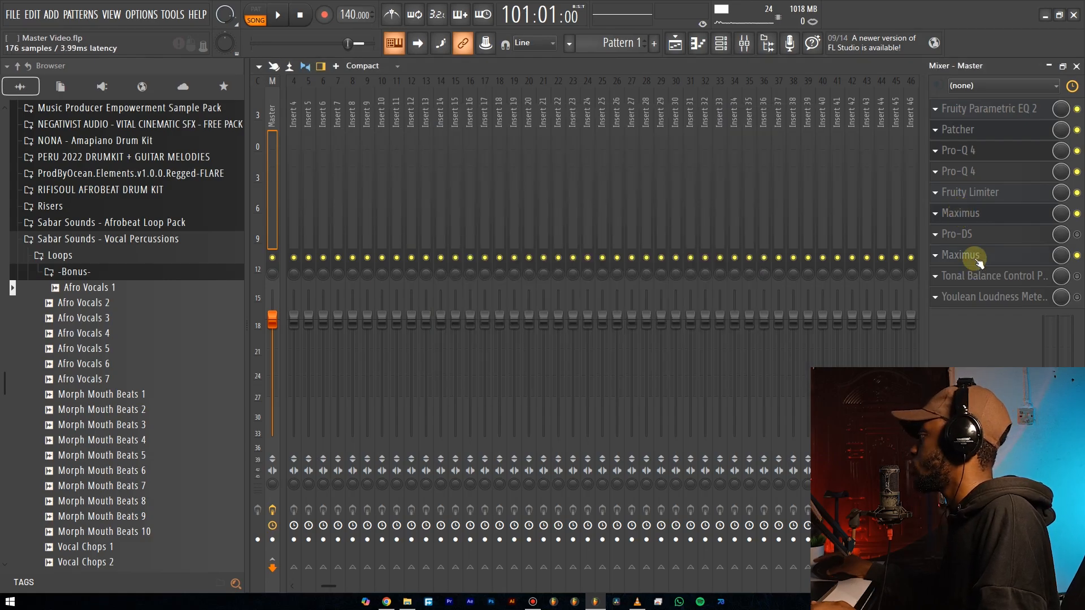
left_click(978, 261)
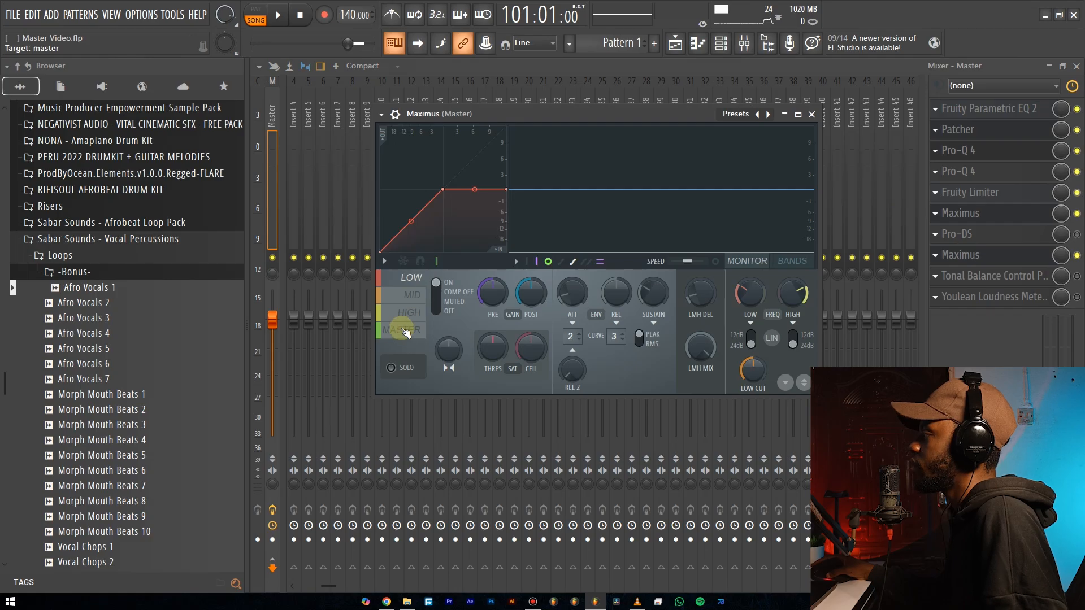
left_click(418, 337)
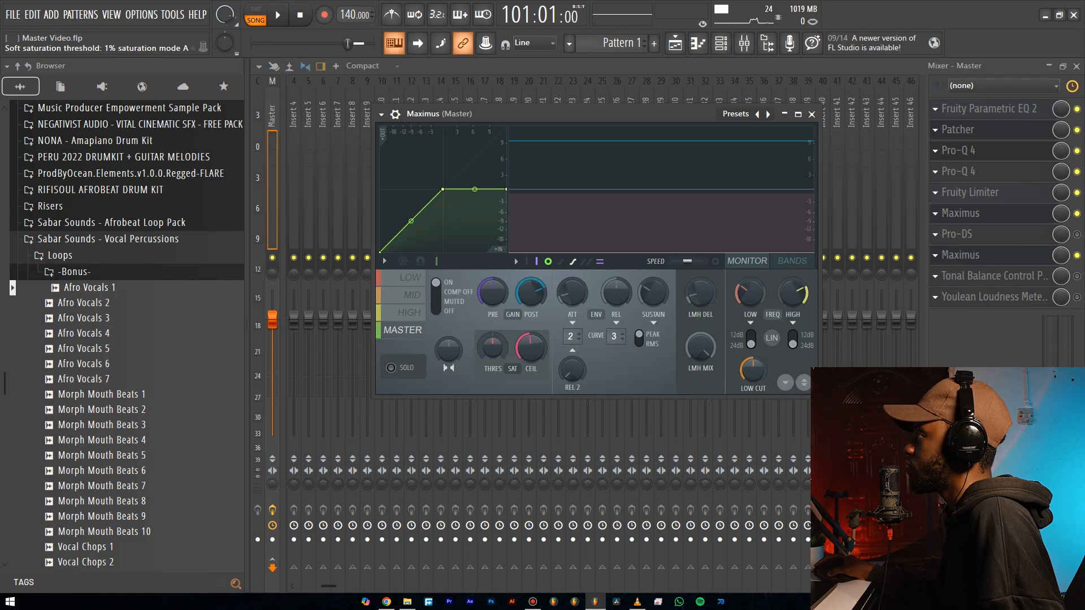
left_click_drag(493, 348, 491, 349)
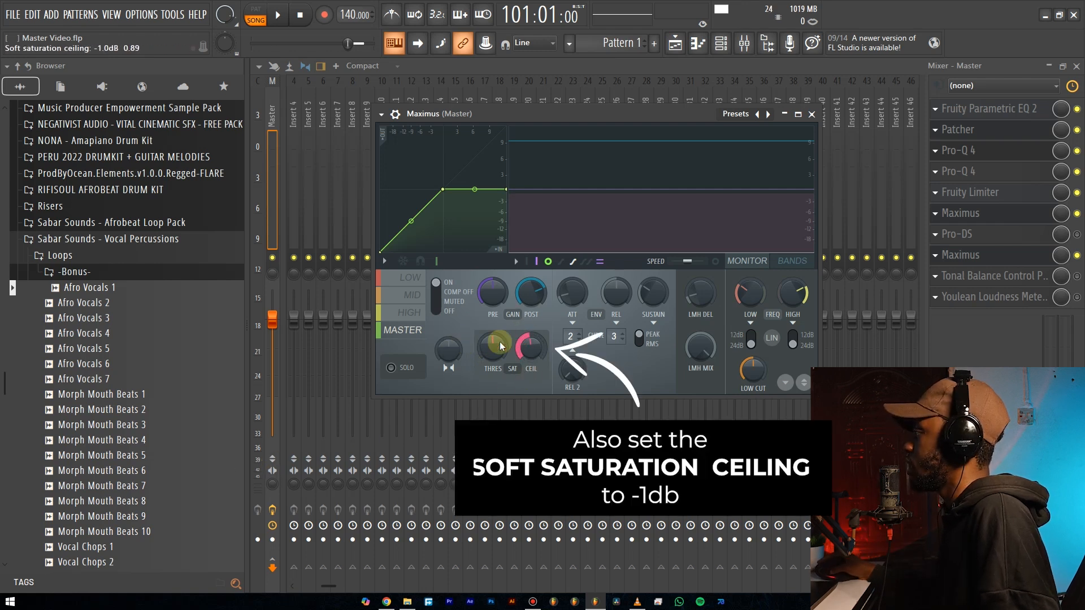
- Reset the post gain of the second Maximus's master band to 0 dB and briefly play the track
mouse_move(532, 294)
left_click_drag(531, 294, 522, 298)
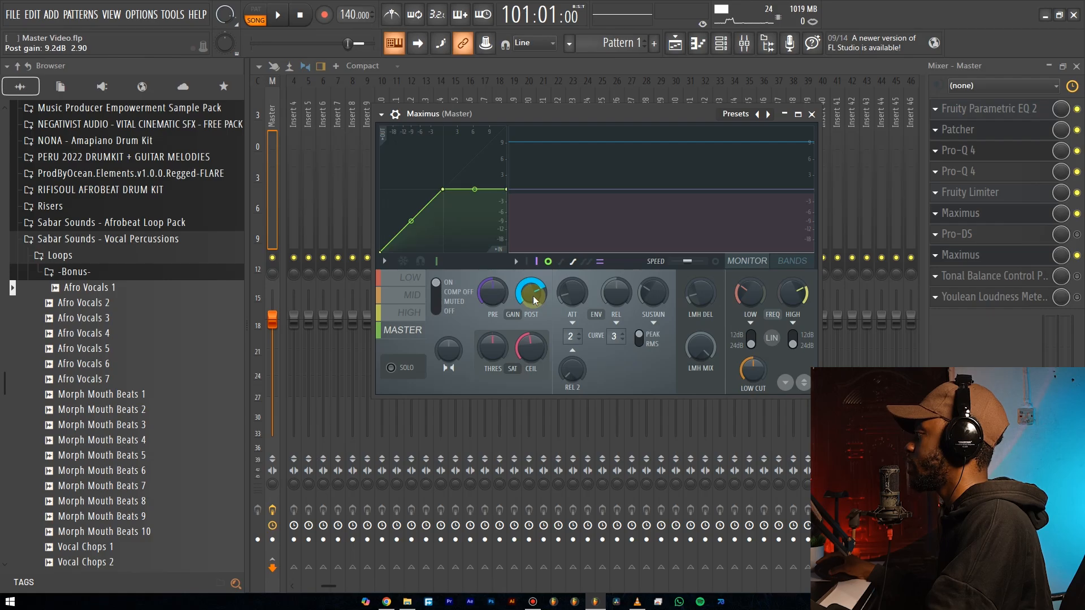
left_click(533, 301, "alt")
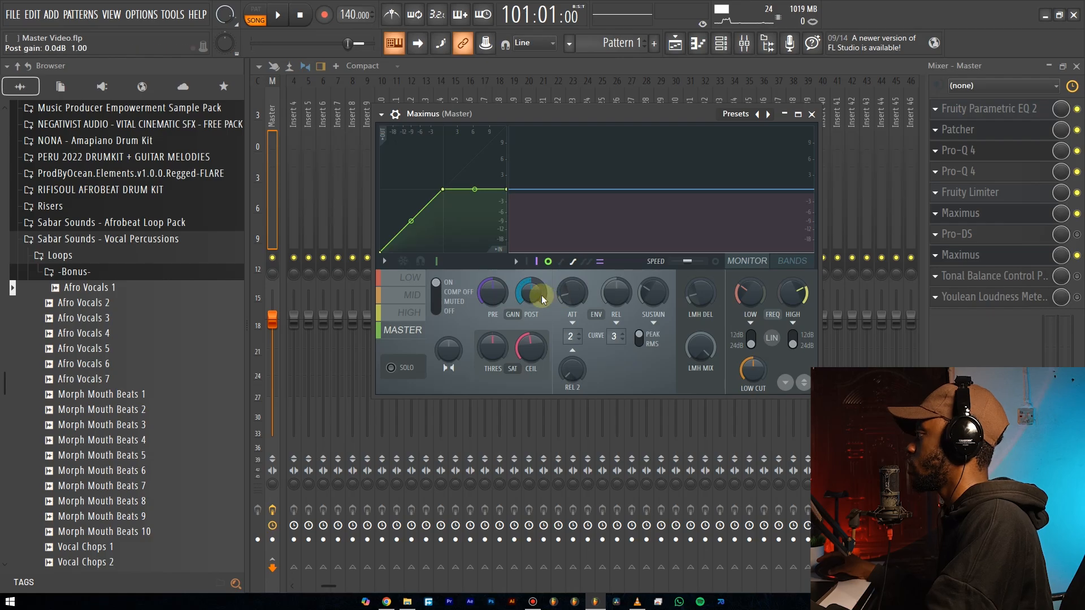
key("space")
key("space")
- Inspect the master band curve of the first Maximus and return to the second Maximus
left_click(1003, 214)
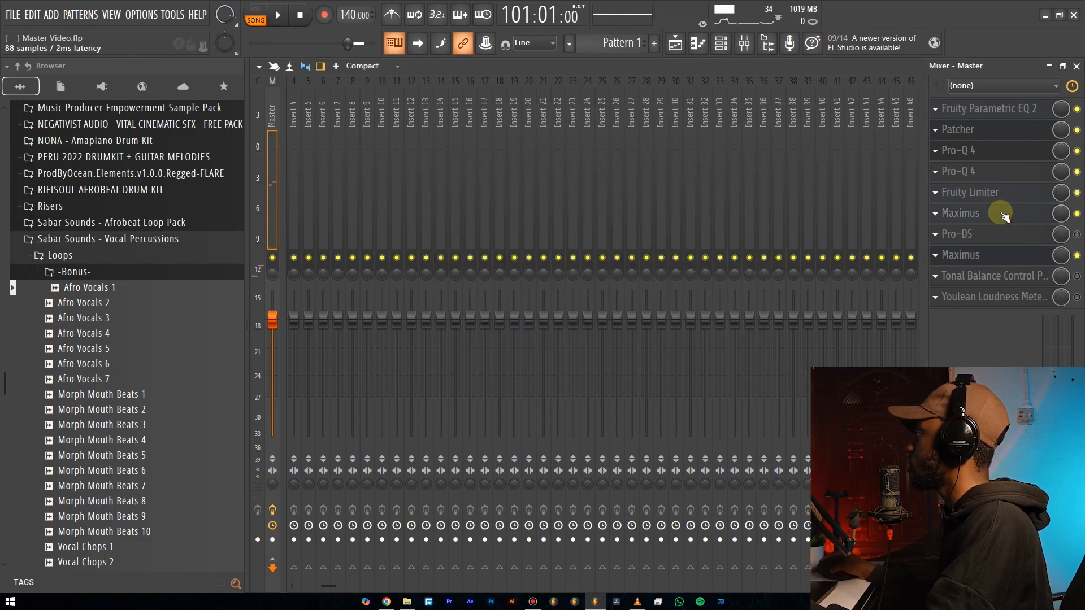
left_click(1003, 214)
left_click(506, 315)
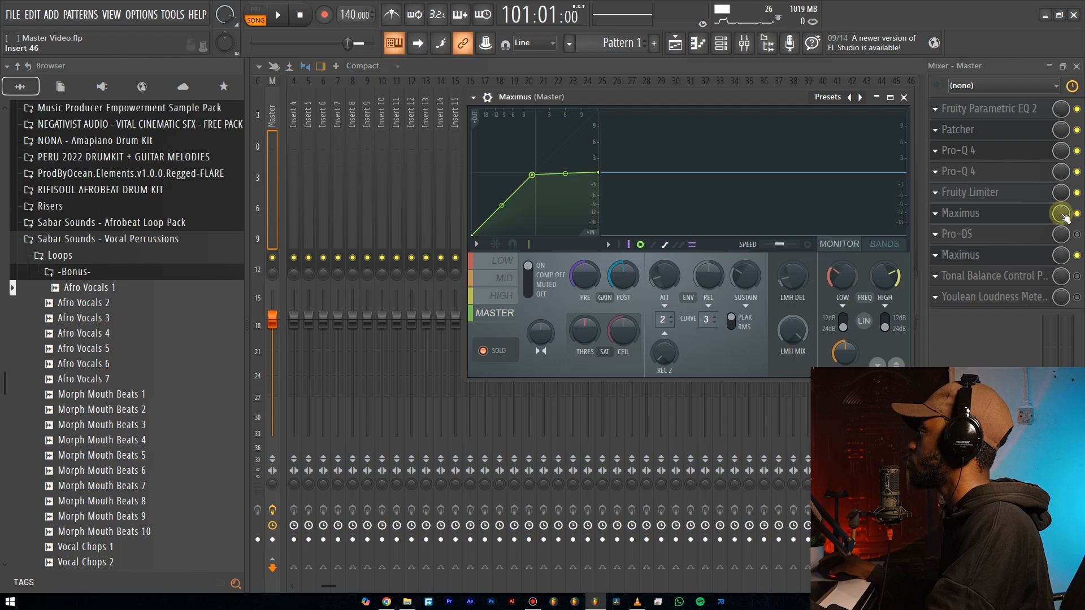
left_click(993, 255)
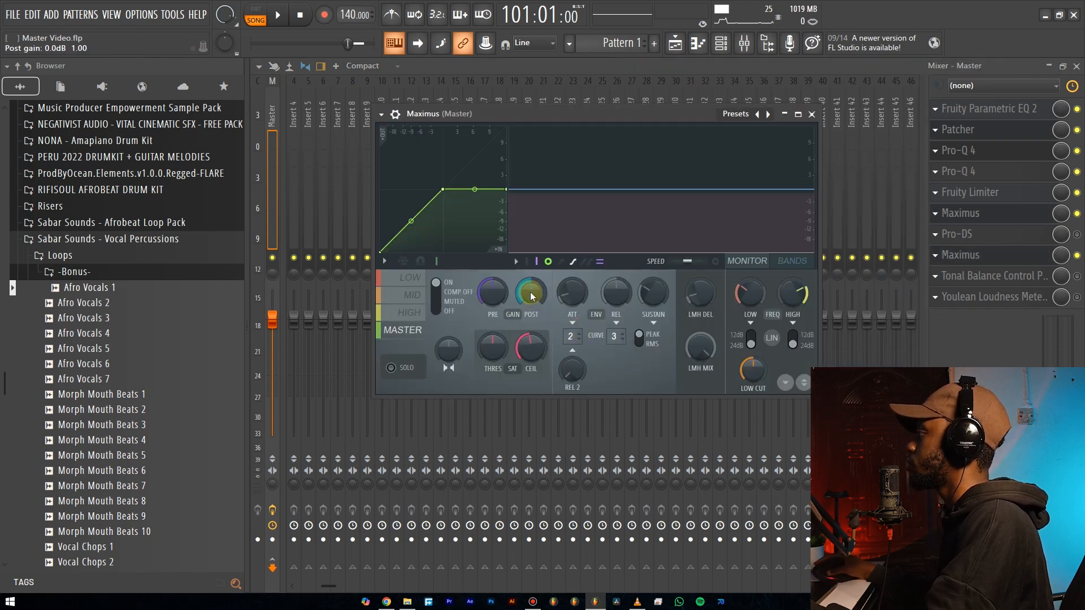
- Raise the master band's post gain in the second Maximus to about 9 dB while the track plays, then stop playback
key("space")
left_click_drag(531, 295, 531, 258)
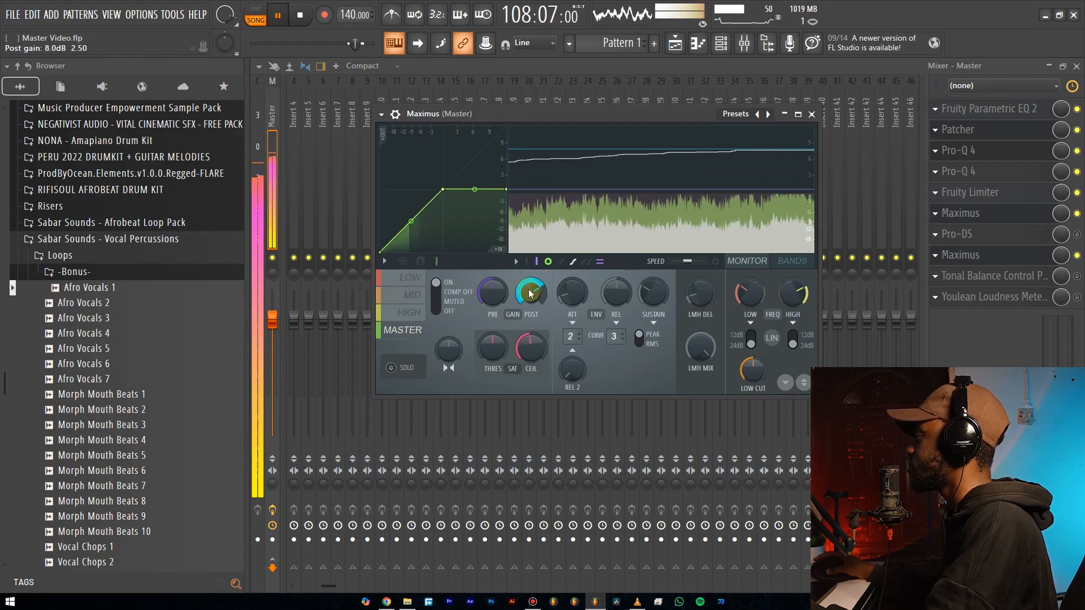
scroll(531, 293, "up", 2)
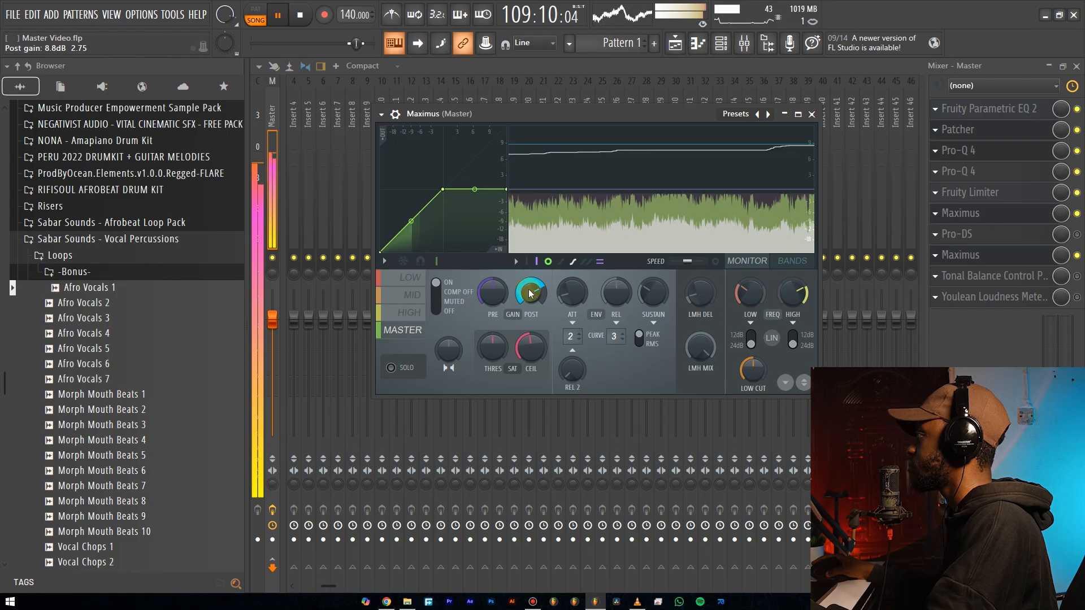
left_click_drag(531, 293, 532, 292)
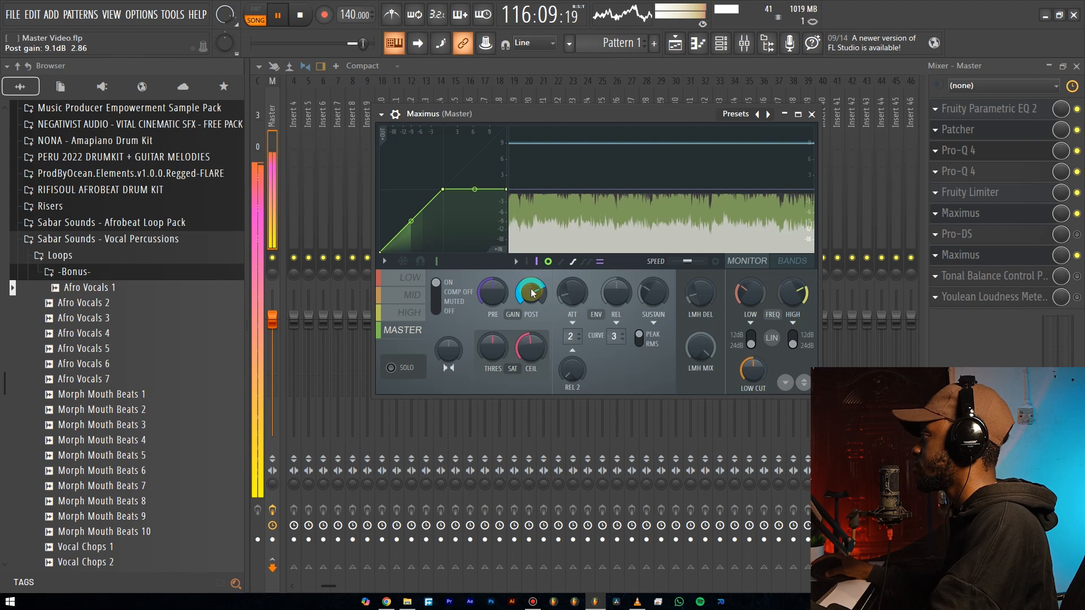
left_click_drag(530, 292, 530, 295)
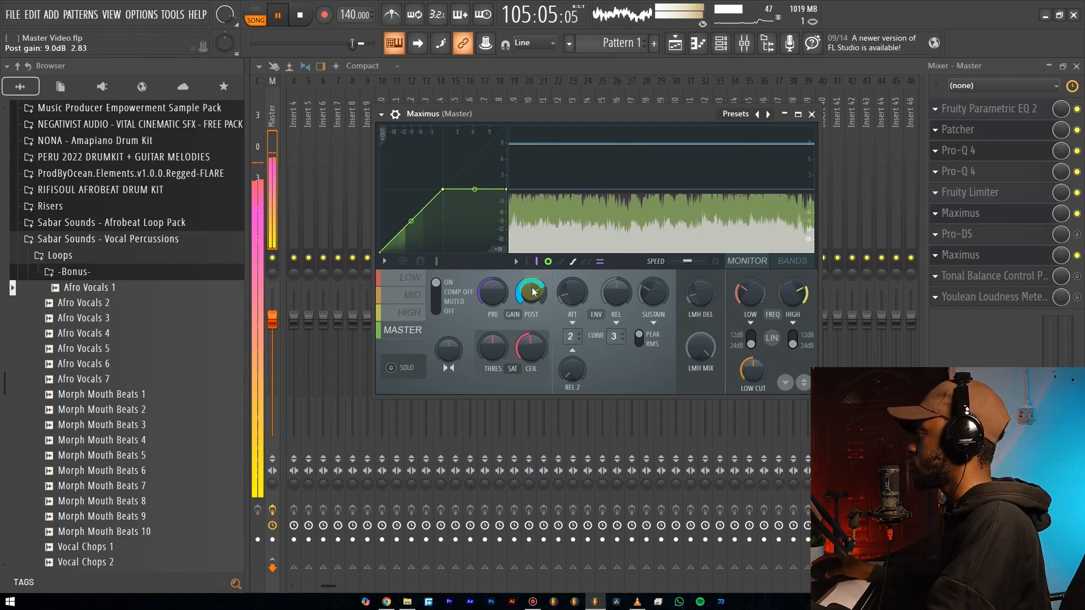
key("space")
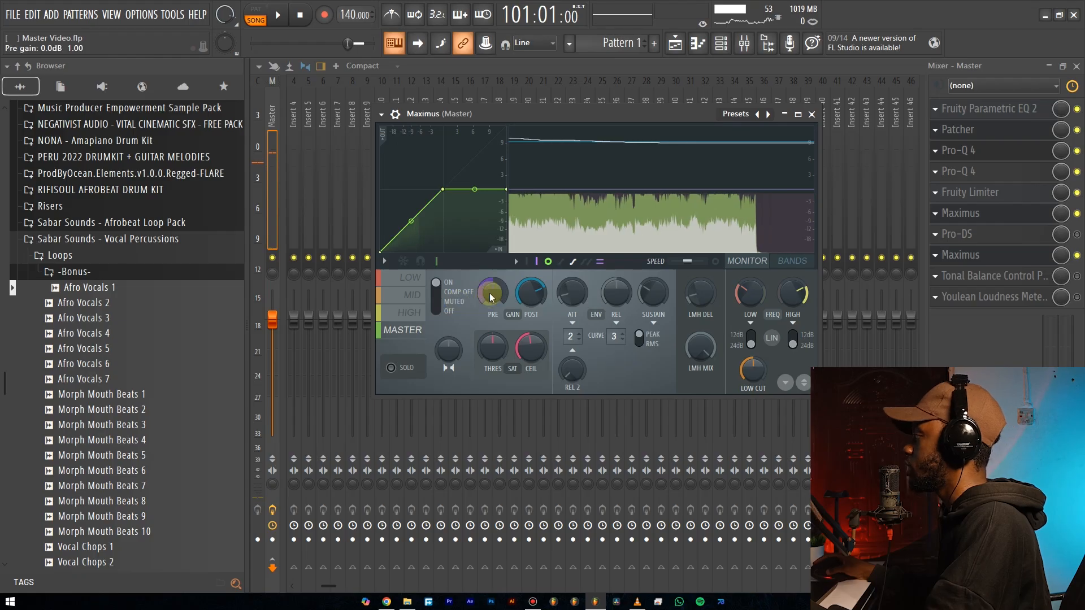
scroll(537, 302, "up", 1)
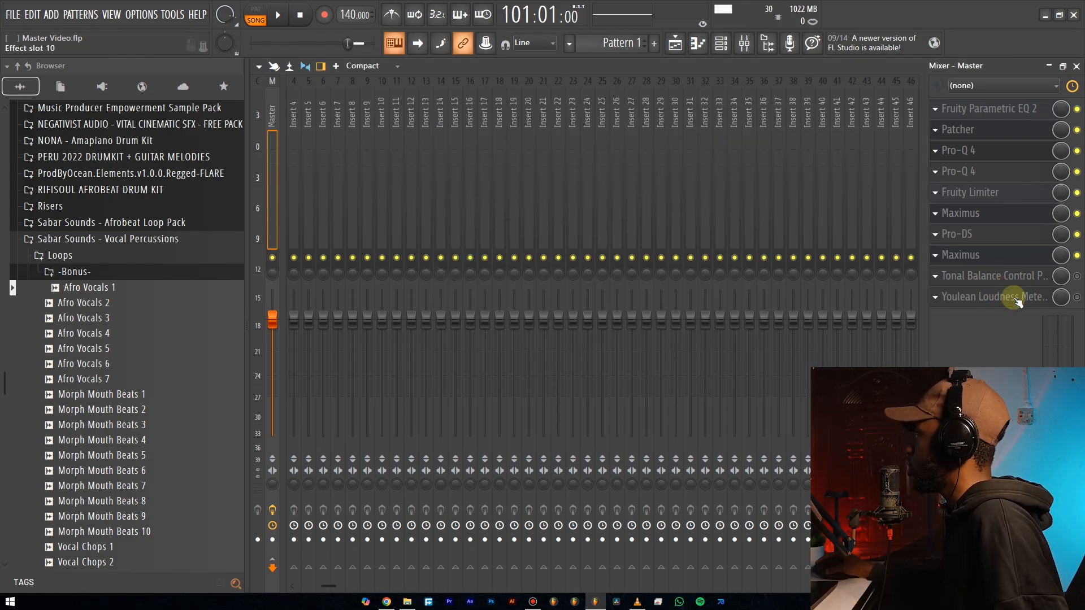
- Enable Youlean Loudness Meter 2 on the master, check the track's integrated loudness, and close its window
left_click(995, 297)
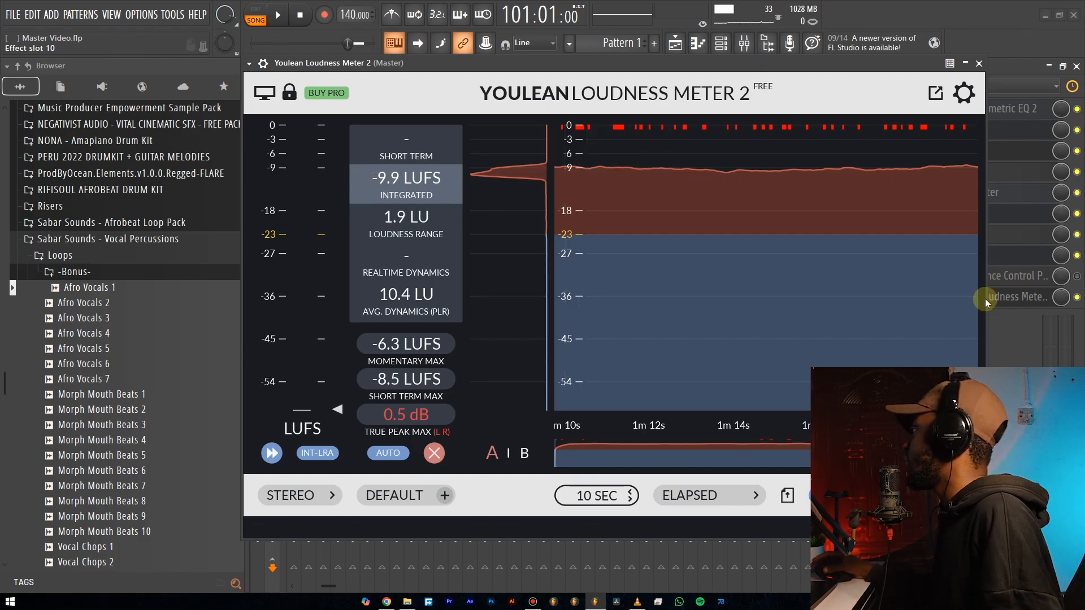
left_click(1021, 298)
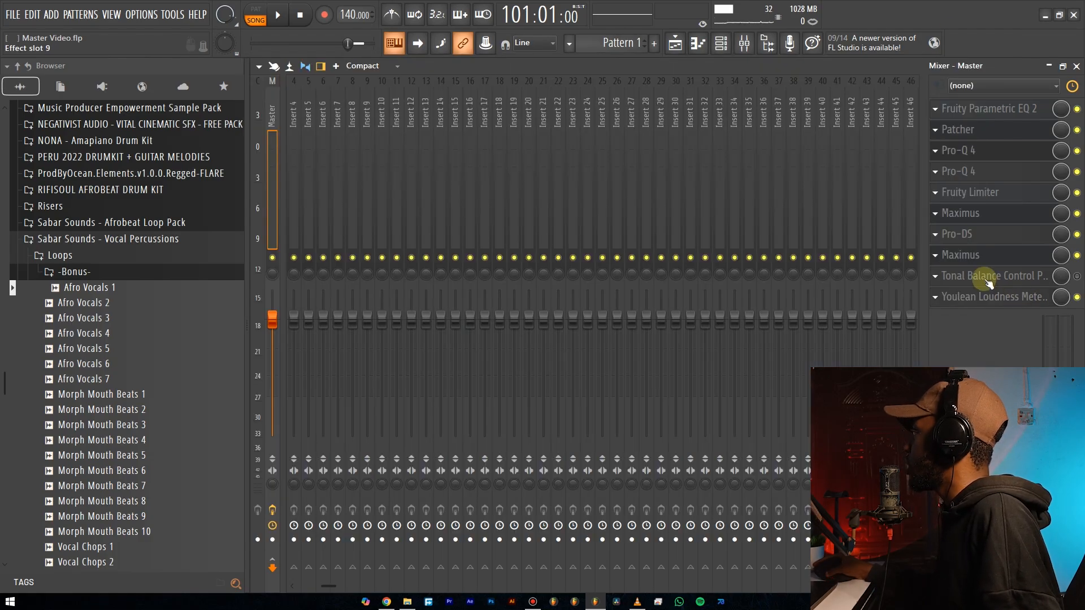
- Enable Tonal Balance Control Pro on the master and play the track to compare its spectrum with the custom target
left_click(1077, 277)
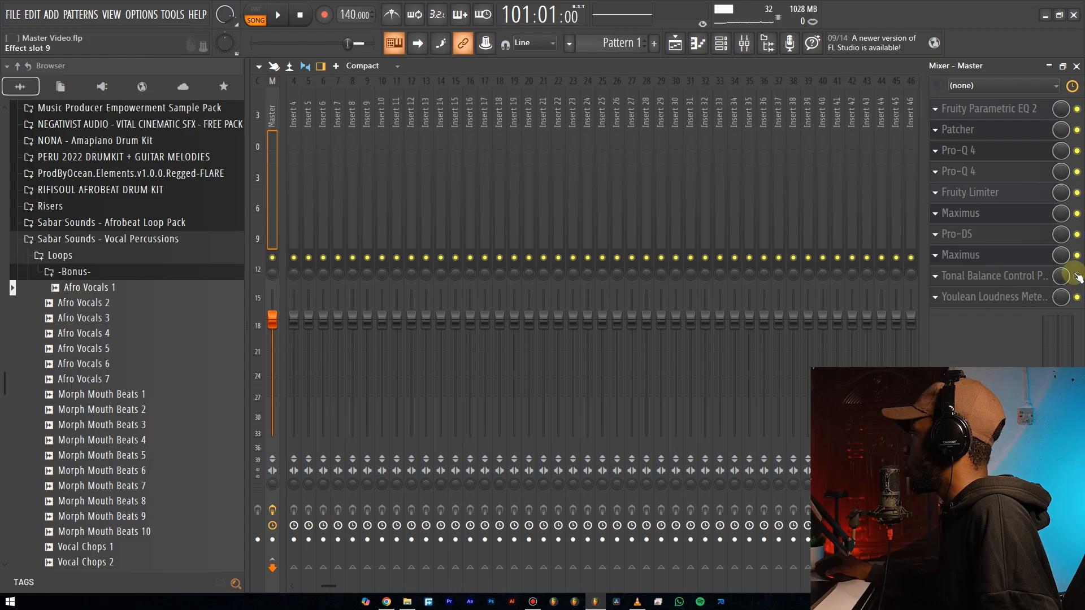
left_click(1017, 275)
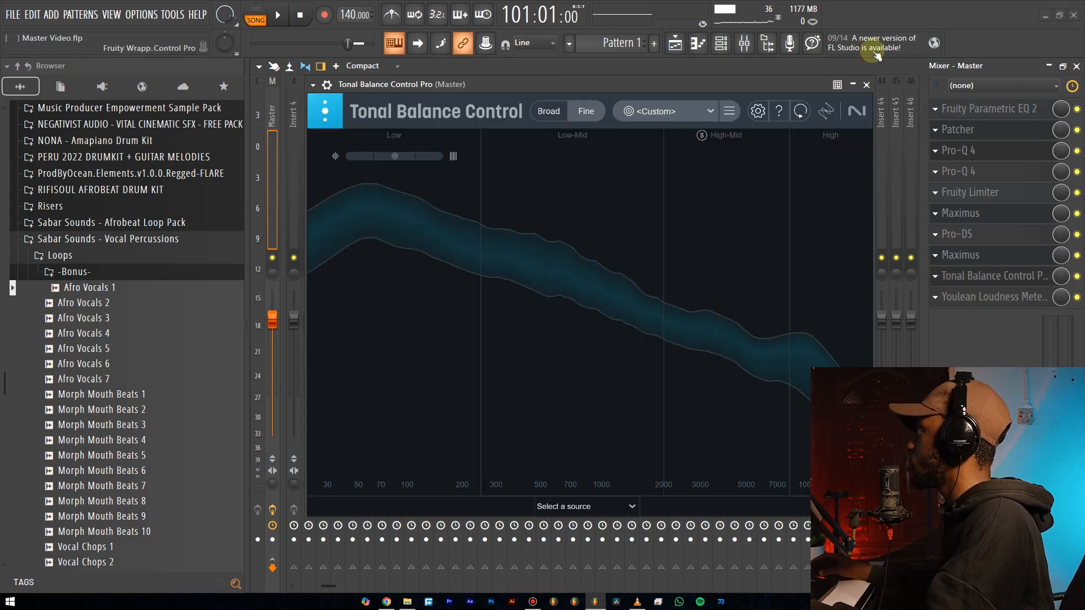
left_click_drag(691, 84, 704, 88)
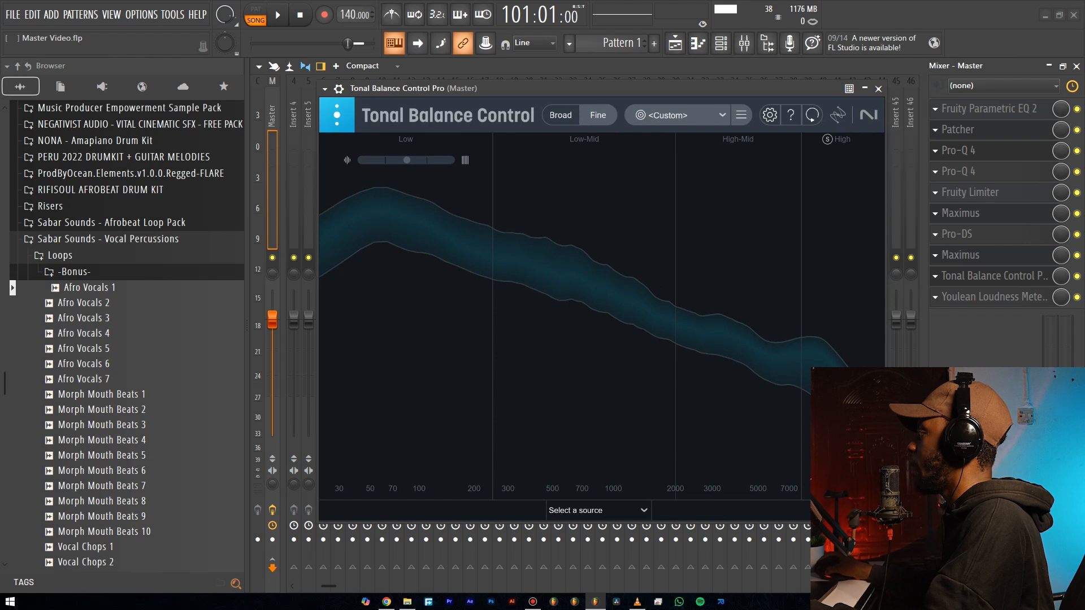
key("space")
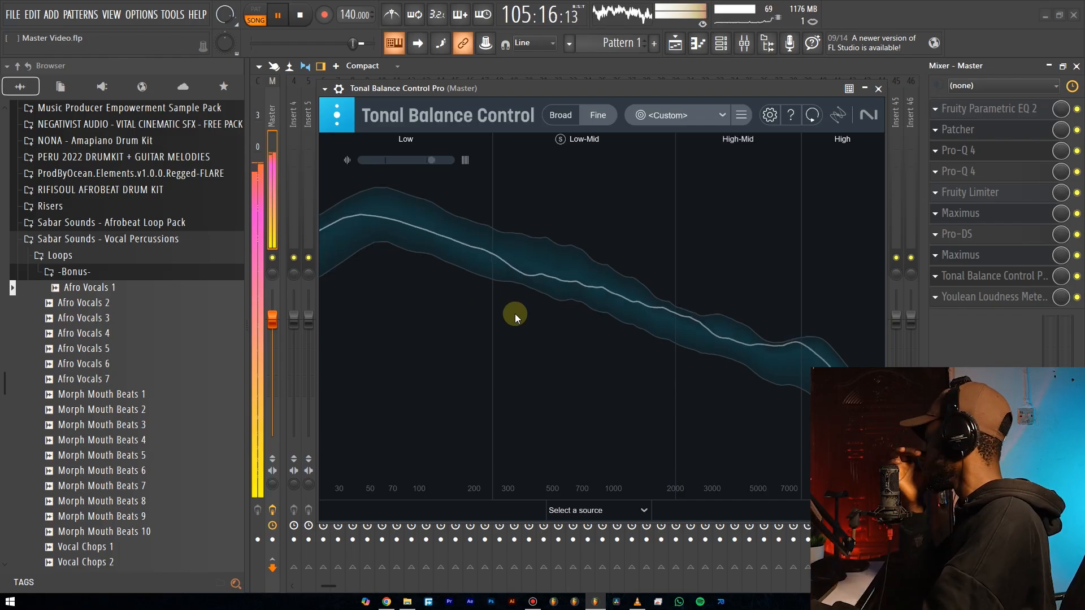
key("space")
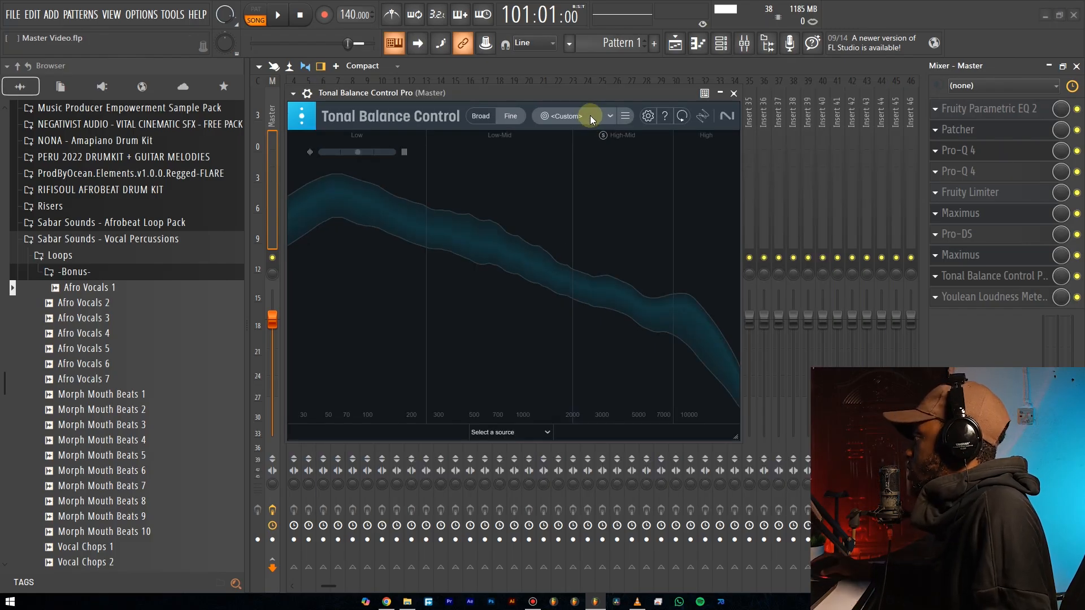
- Preview the Hip Hop and EDM target curves in Tonal Balance Control Pro, return to the <Custom> target, and close the plugin window
left_click(590, 115)
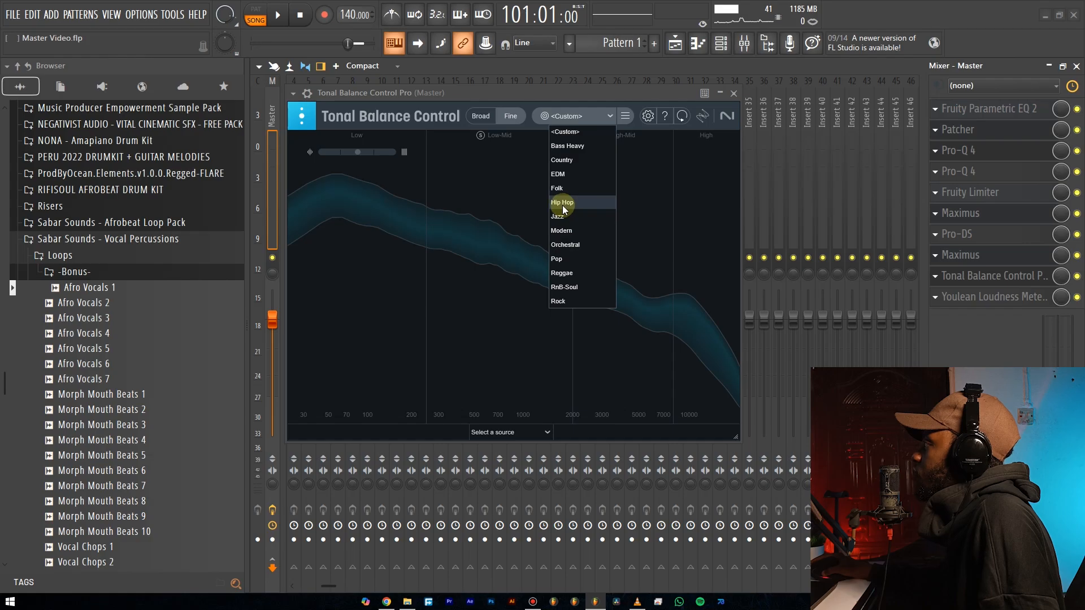
left_click(563, 203)
left_click(609, 117)
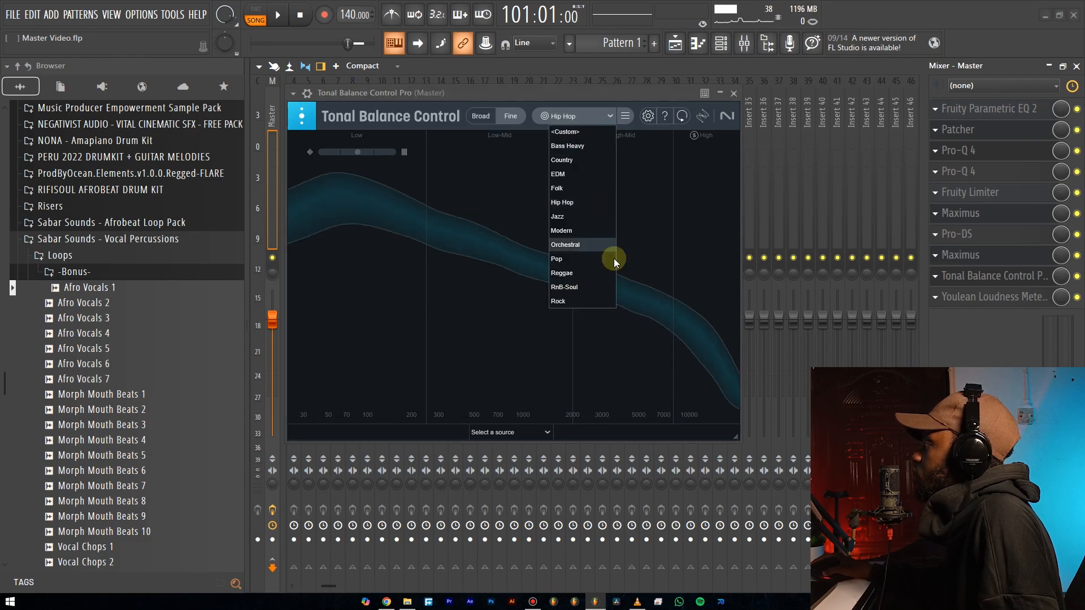
left_click(568, 173)
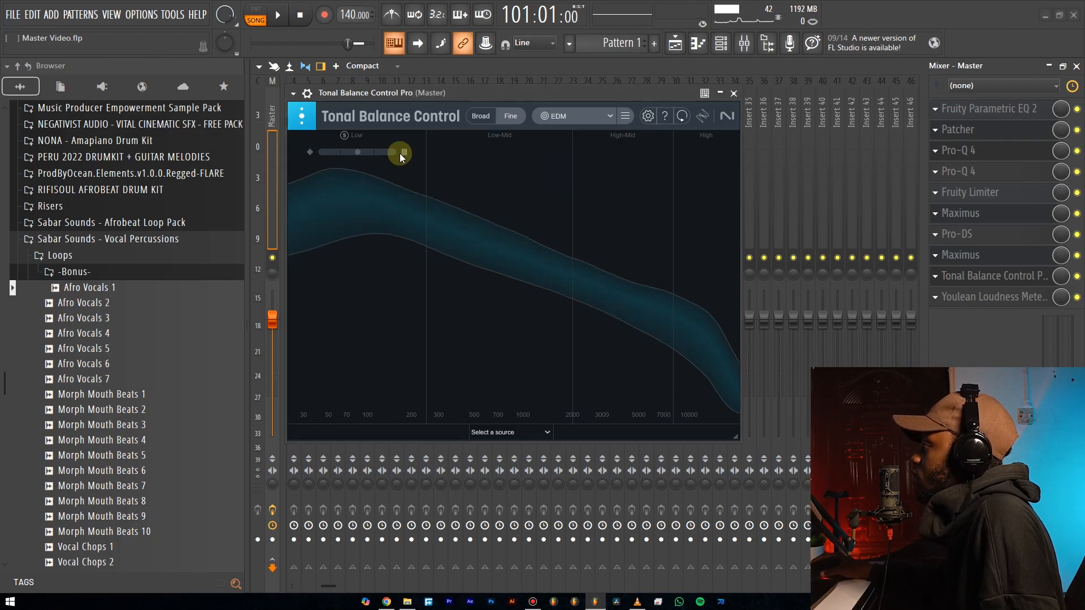
left_click(604, 114)
left_click(578, 133)
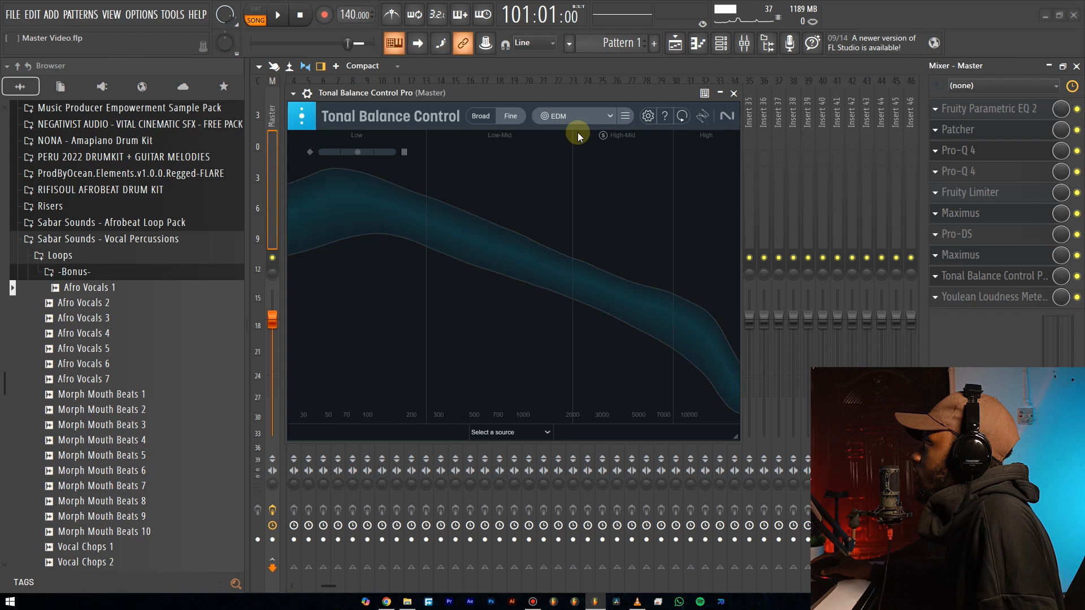
left_click(606, 116)
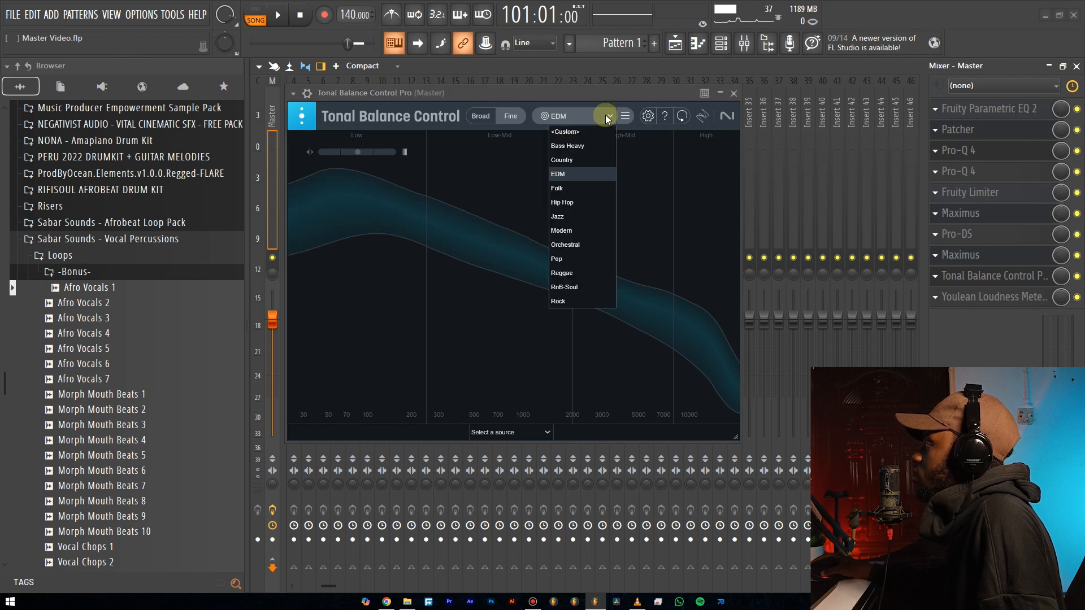
left_click(579, 134)
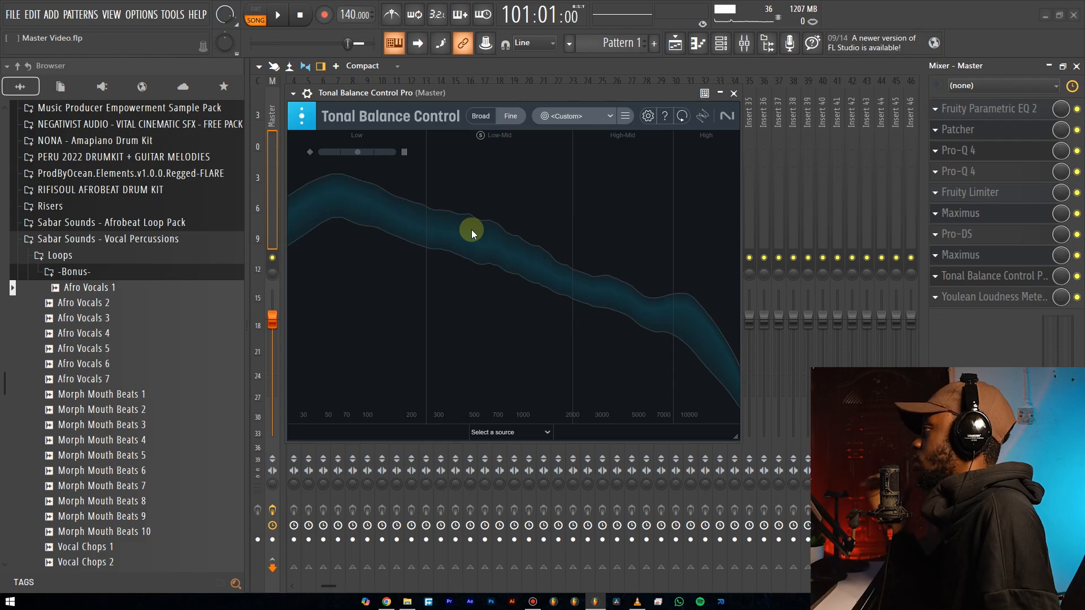
left_click(983, 276)
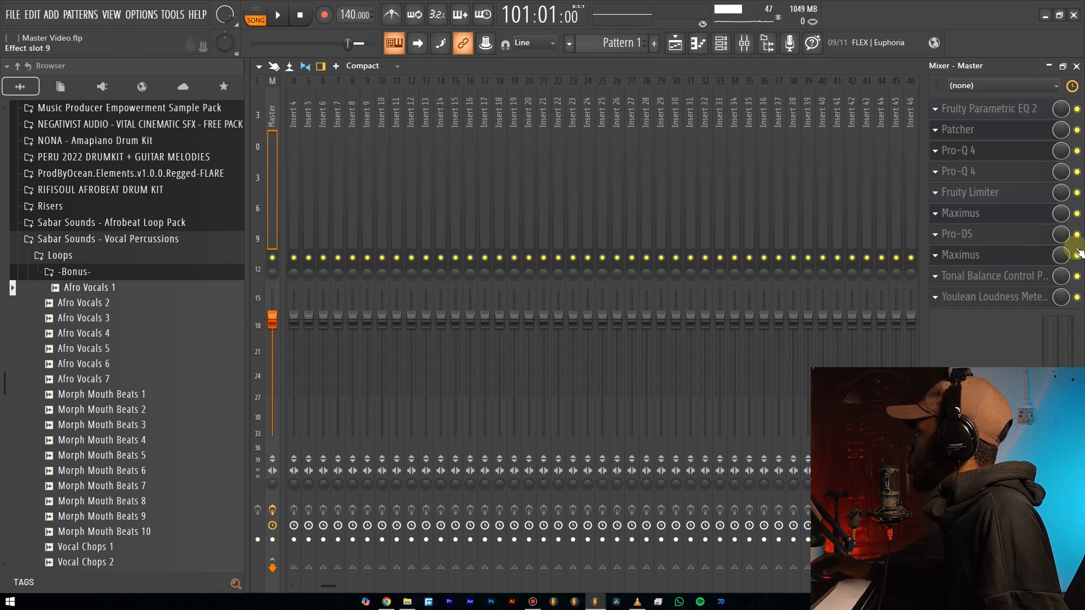
- Show the playlist, clear the time selection over the final section, and return the playhead to the song's start
key("F5")
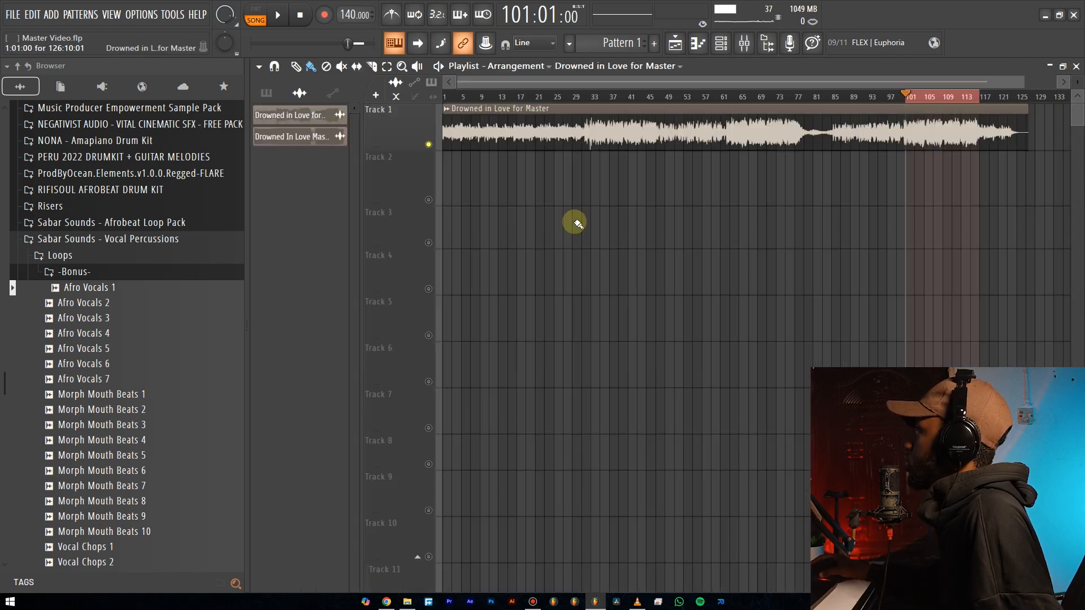
left_click(632, 96)
left_click(632, 95)
left_click_drag(557, 96, 354, 112)
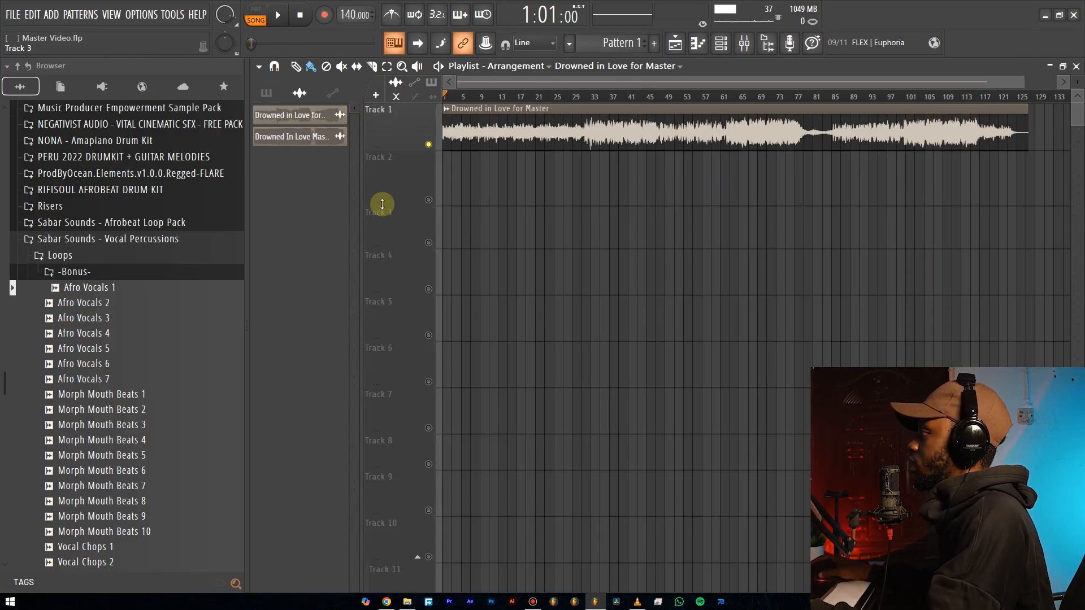
- Disable all of the master track's effect slots and play the unmastered mix from the start, then stop playback
key("space")
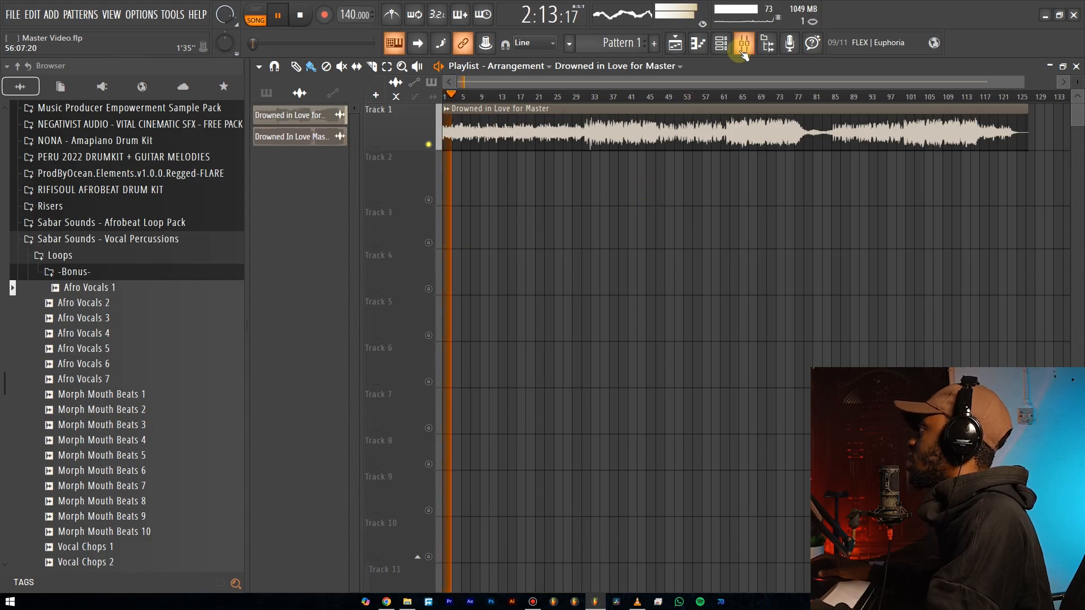
key("F9")
left_click(672, 48)
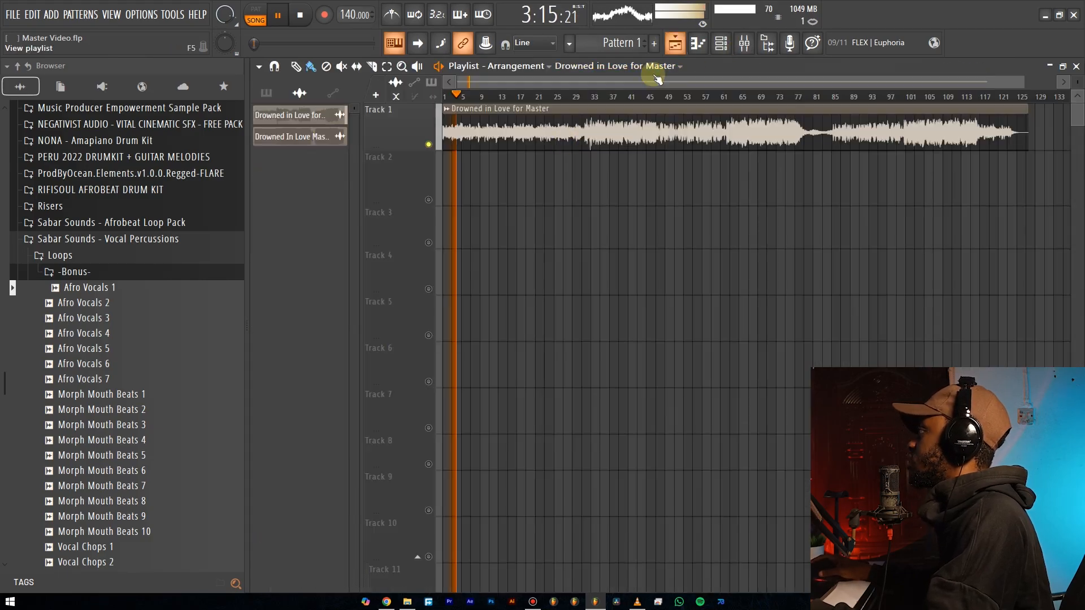
key("space")
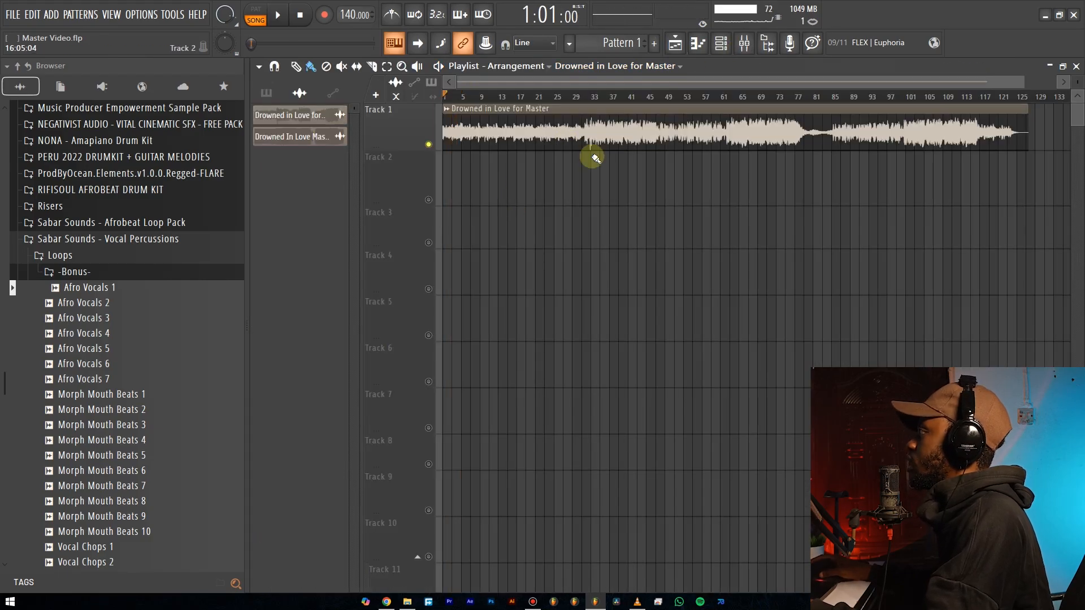
left_click(739, 45)
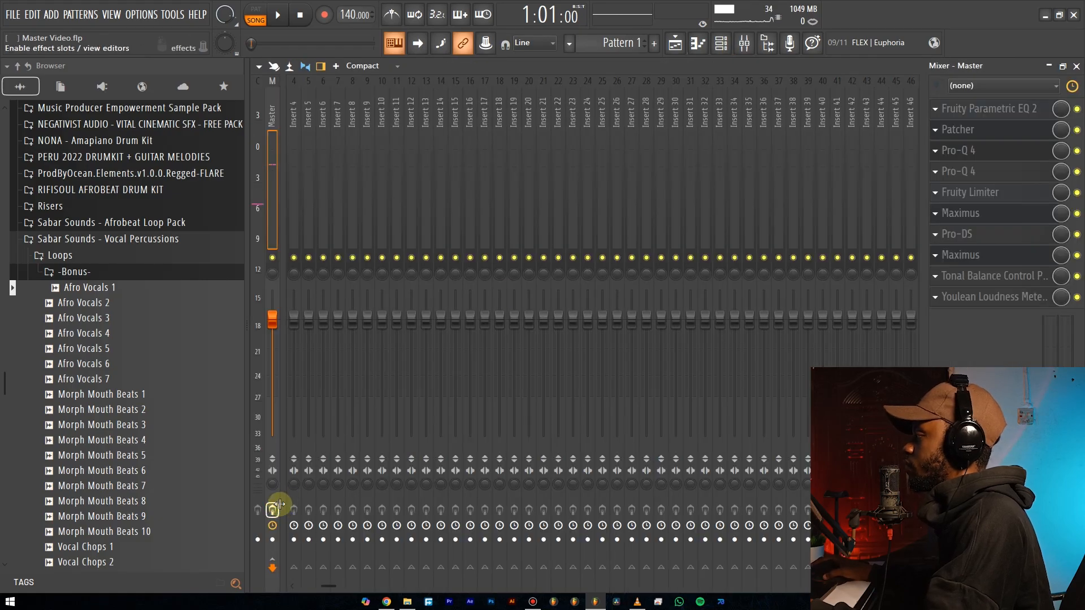
key("space")
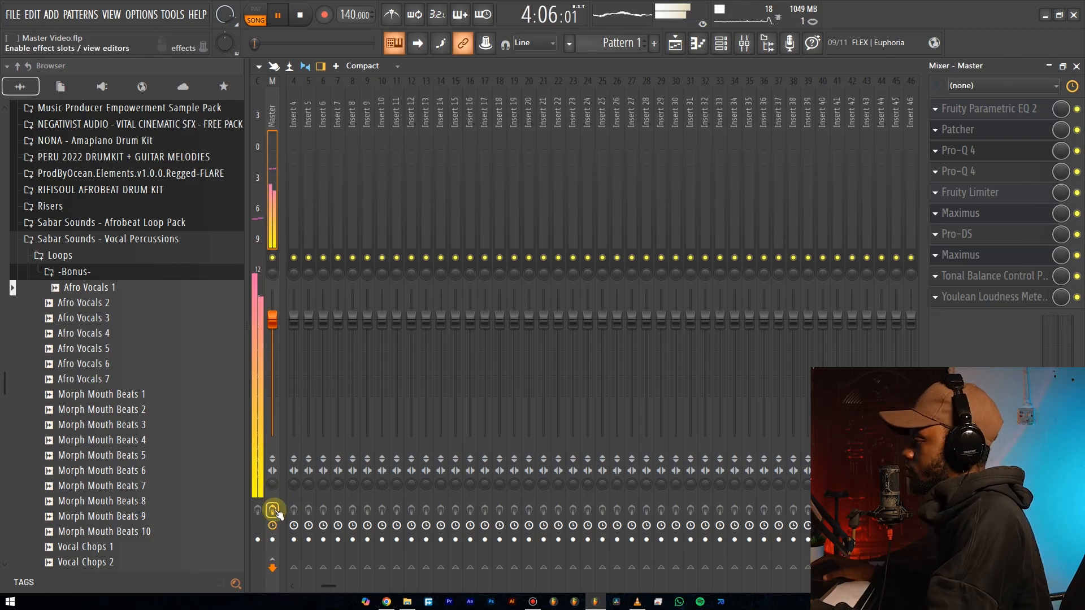
left_click(674, 47)
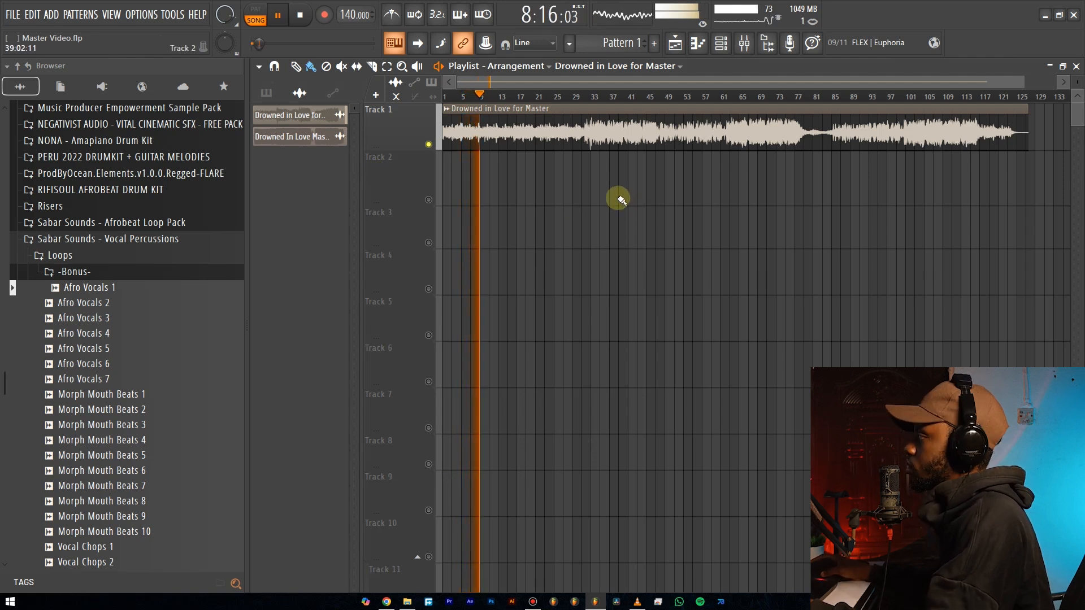
key("space")
- Place the Drowned In Love Master 3 audio at the start of Track 2 and solo that track
left_click_drag(310, 138, 432, 204)
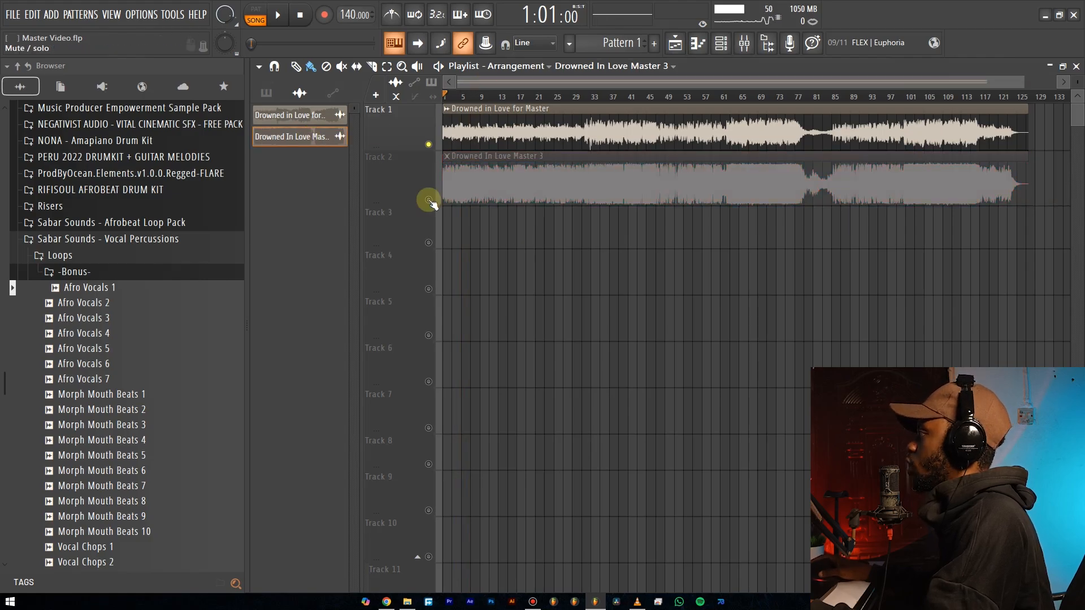
left_click(429, 200, "ctrl")
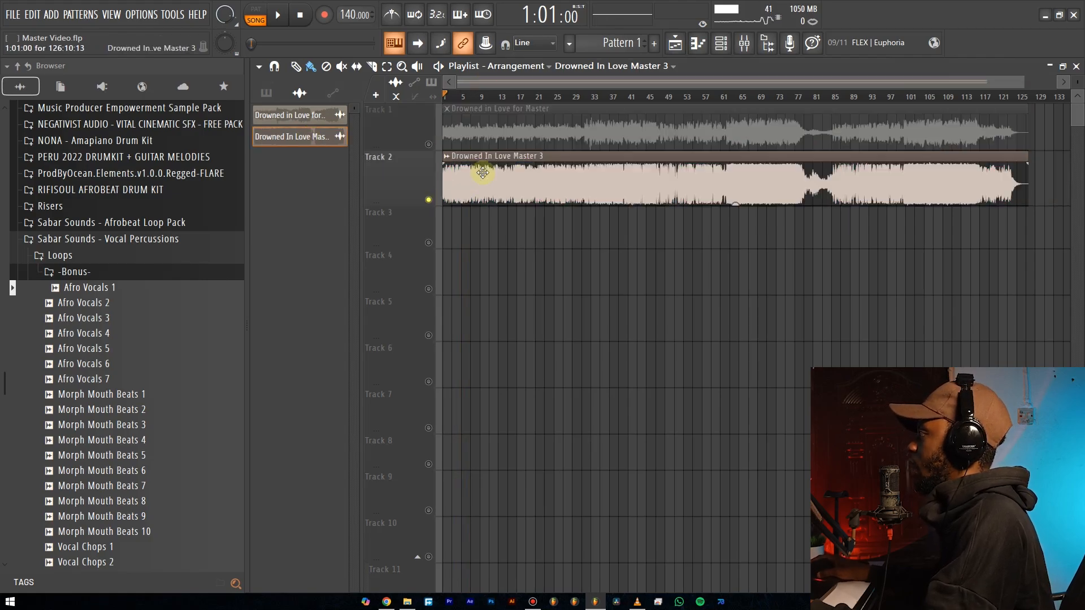
scroll(534, 235, "down", 1)
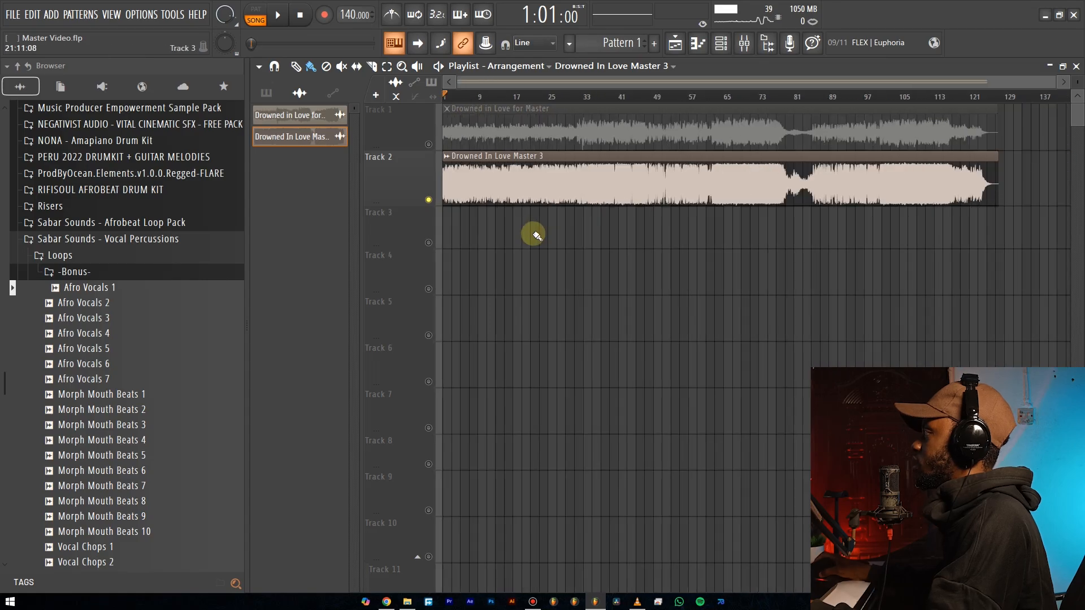
scroll(548, 213, "up", 4)
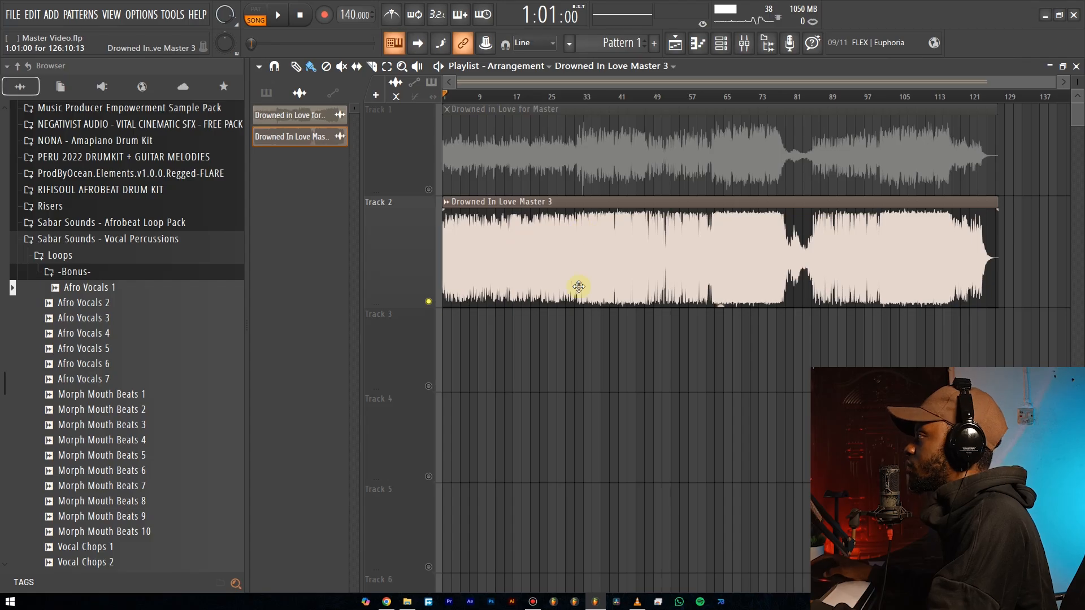
- Make Track 1 the only audible track and raise the gain of its unmastered clip to 6.0 dB
left_click(564, 158)
mouse_move(720, 194)
left_mouse_down()
mouse_move(719, 181)
mouse_move(720, 194)
left_mouse_up()
left_click(651, 165)
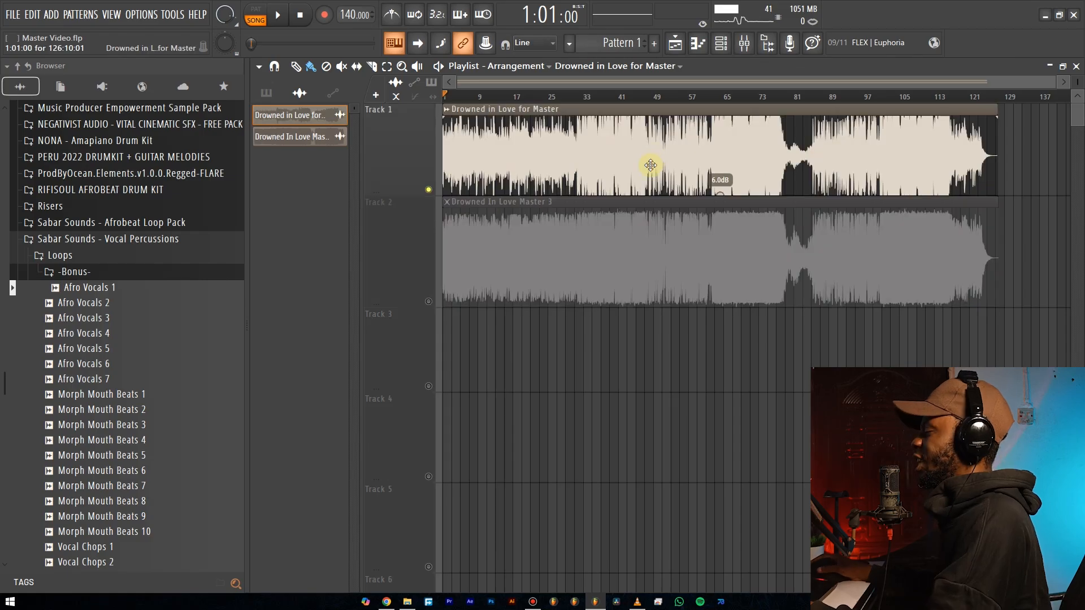
- Play from the start with the master effects bypassed, switching the solo between Track 1 and Track 2 to compare loudness
key("space")
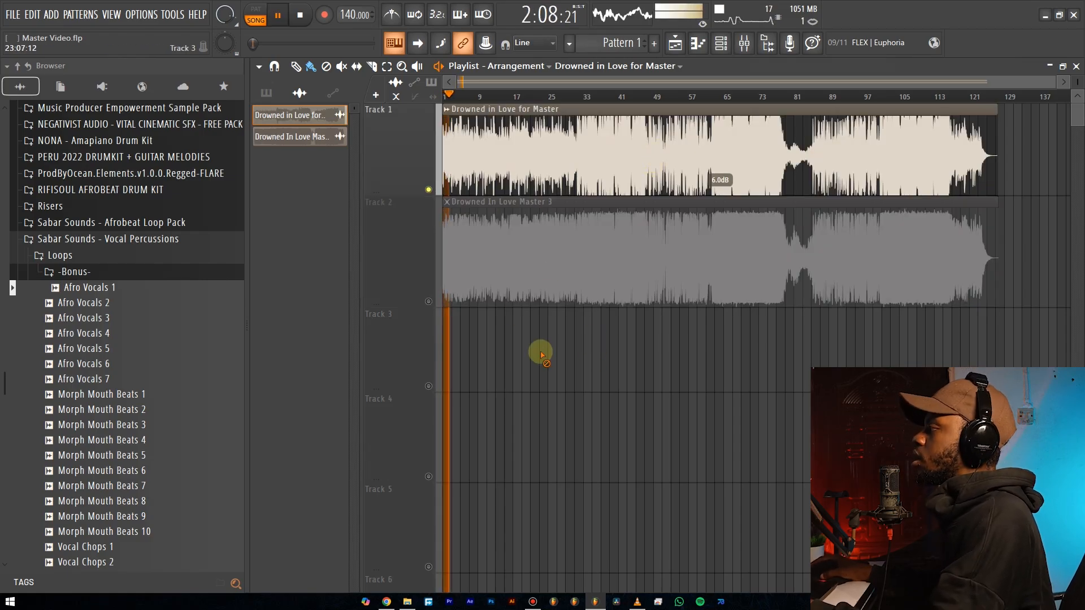
left_click(744, 43)
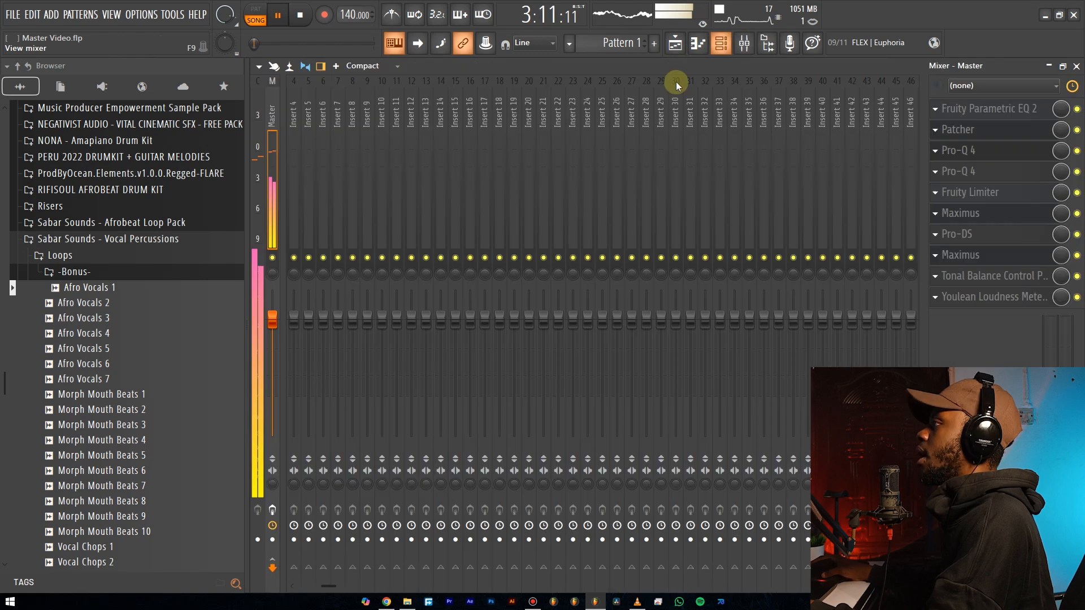
left_click(676, 43)
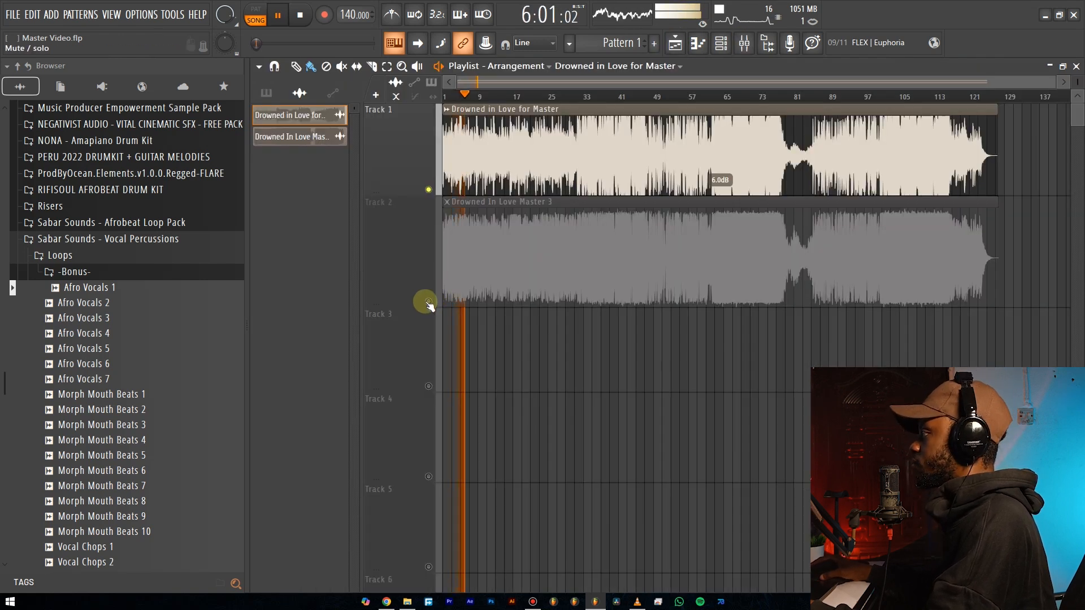
right_click(429, 301)
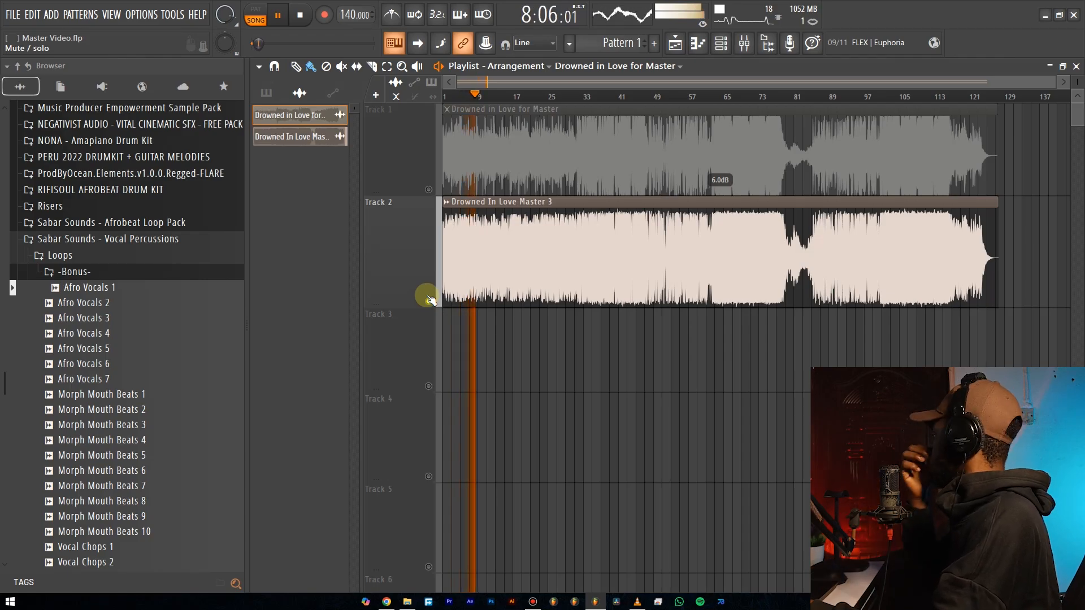
right_click(429, 191)
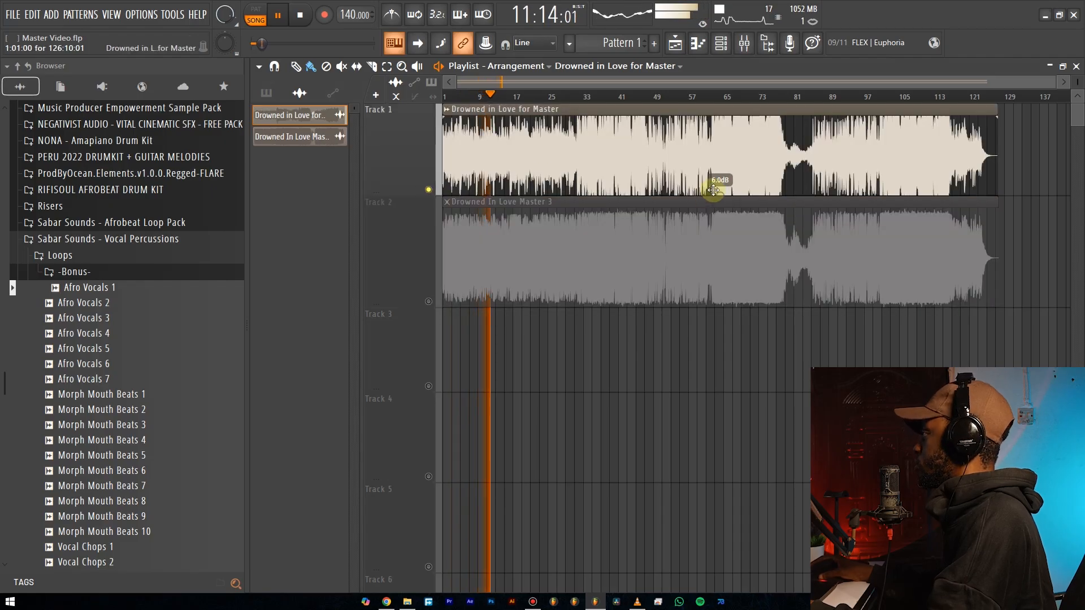
- Raise the unmastered clip's gain to 7.8 dB to match the mastered version, checking against Track 2 during playback
left_click_drag(721, 193, 721, 188)
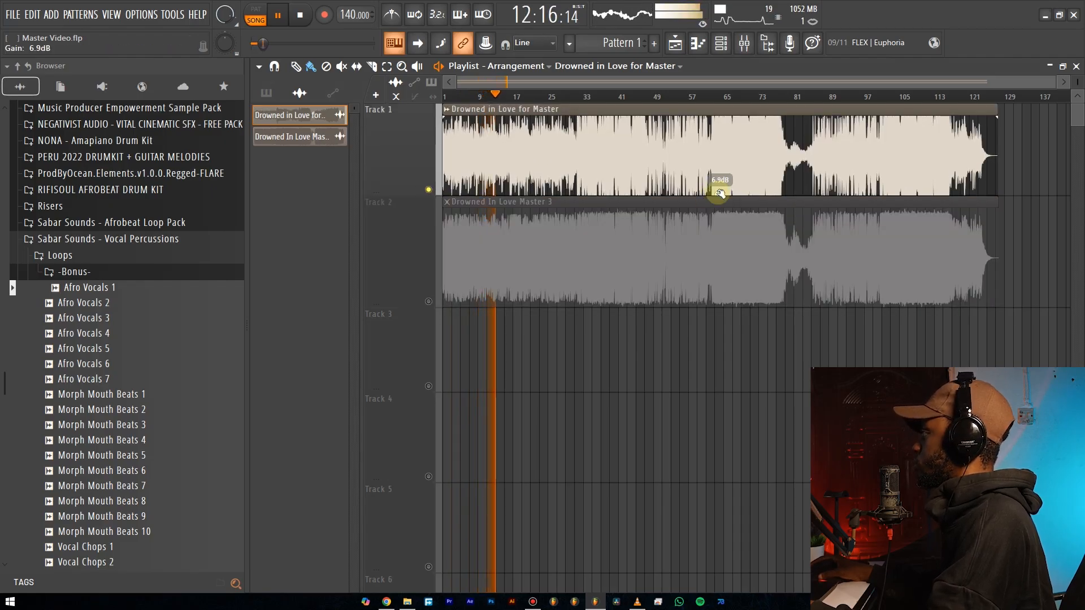
right_click(429, 300)
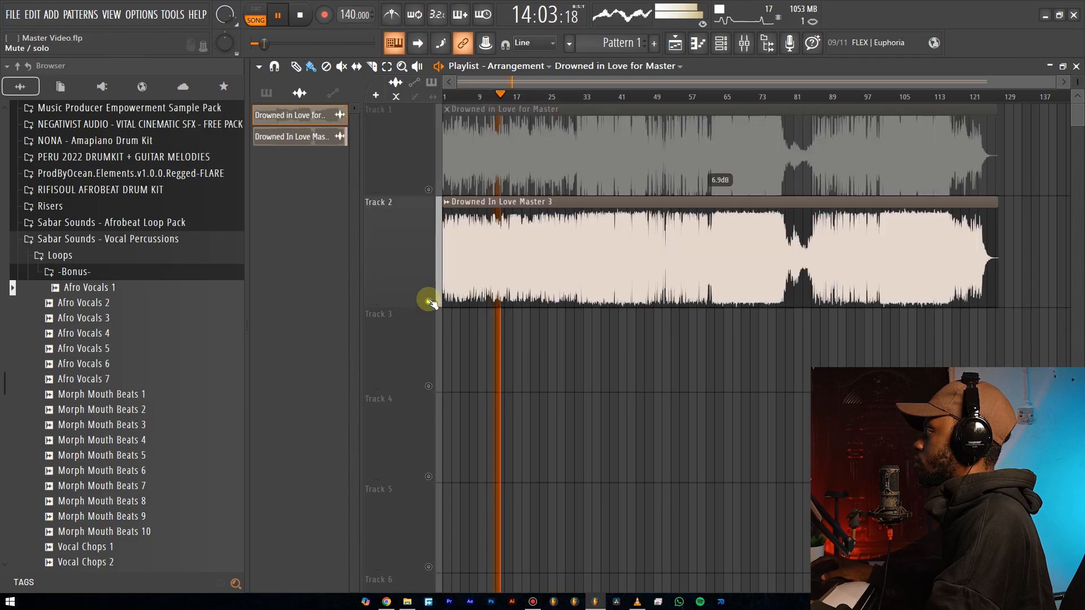
right_click(428, 189)
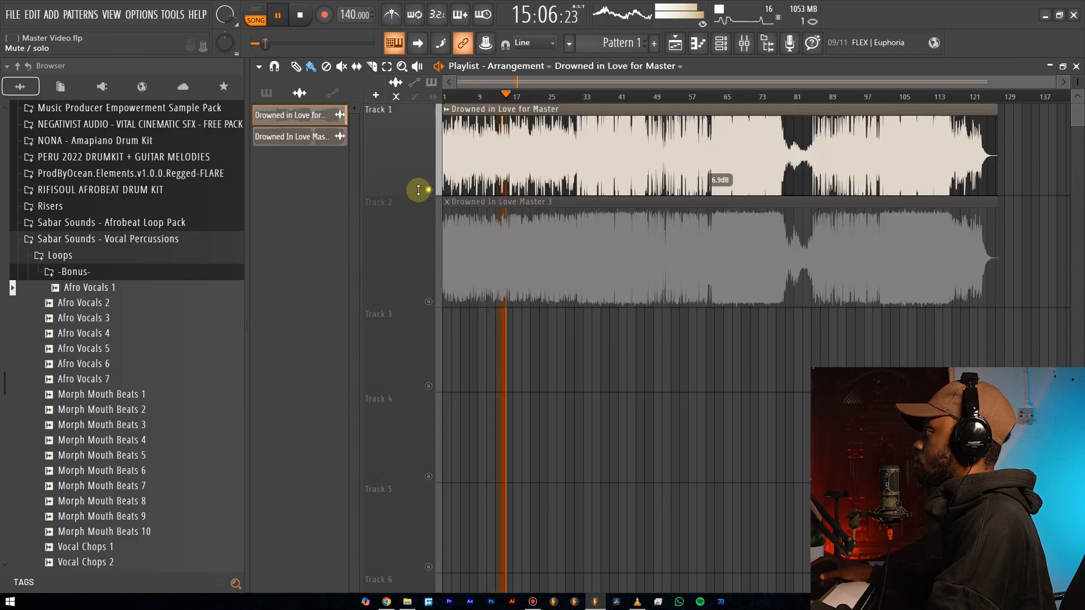
left_click_drag(720, 193, 720, 190)
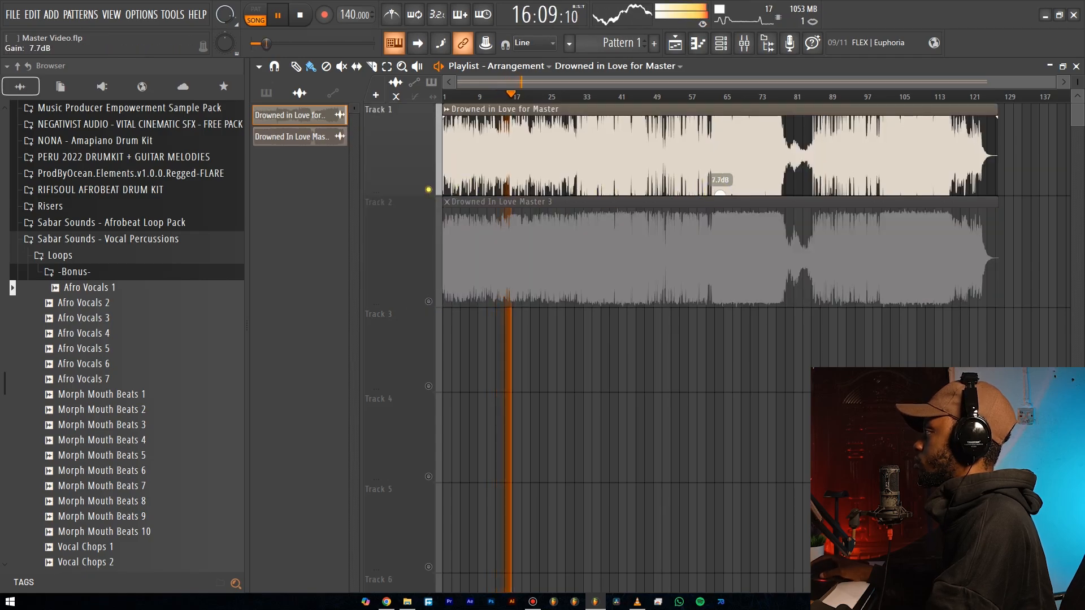
- Compare the level-matched versions by alternating the solo between Track 2 and Track 1, then stop playback
right_click(429, 300)
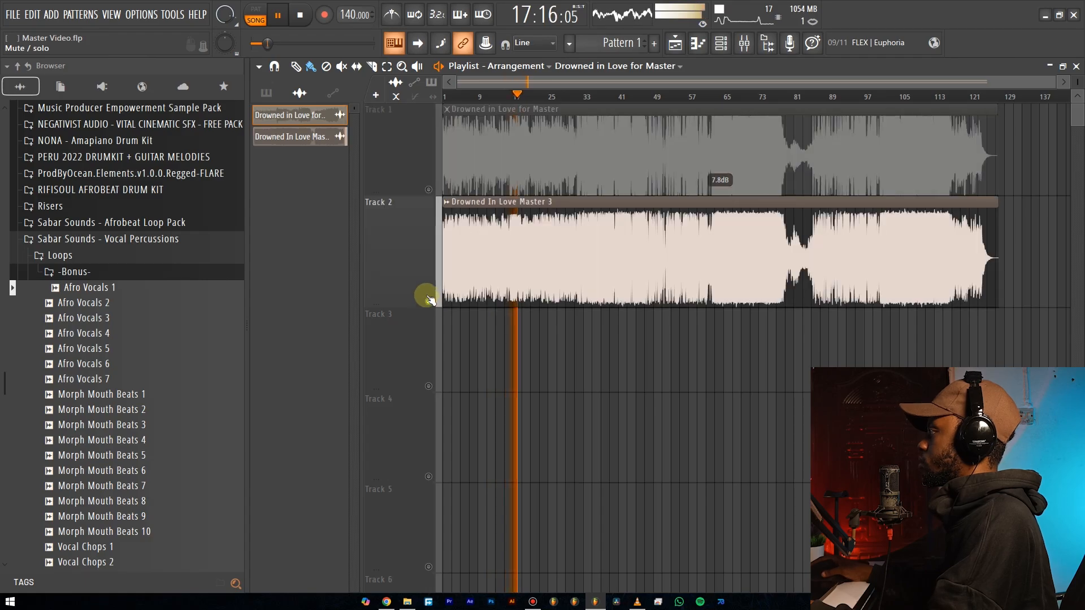
right_click(429, 189)
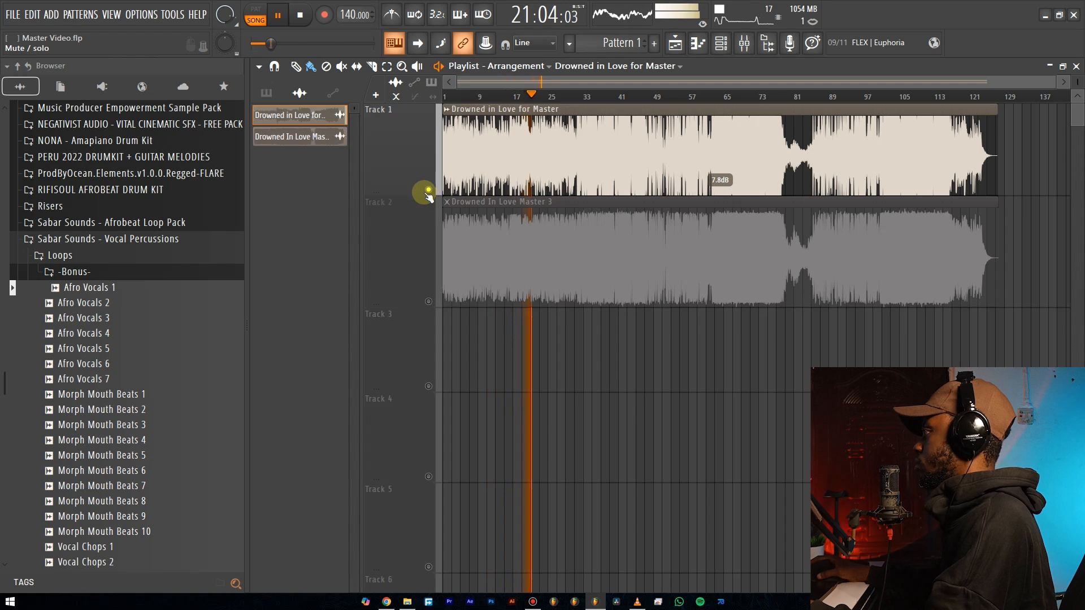
right_click(429, 303)
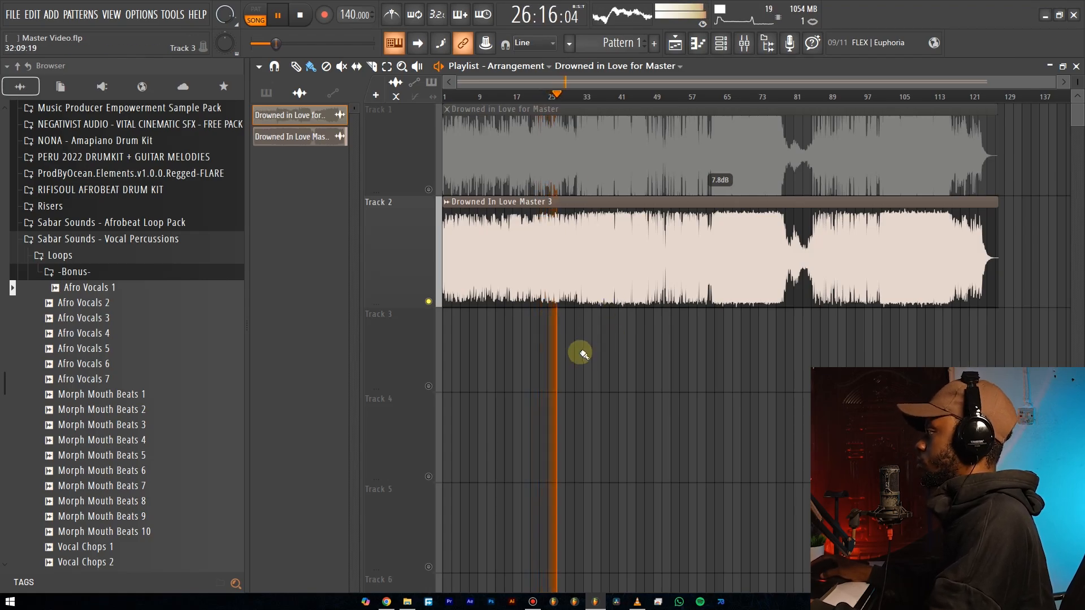
key("space")
- Move the playhead to bar 101 and play the mastered version on Track 2 from there
left_click(715, 97)
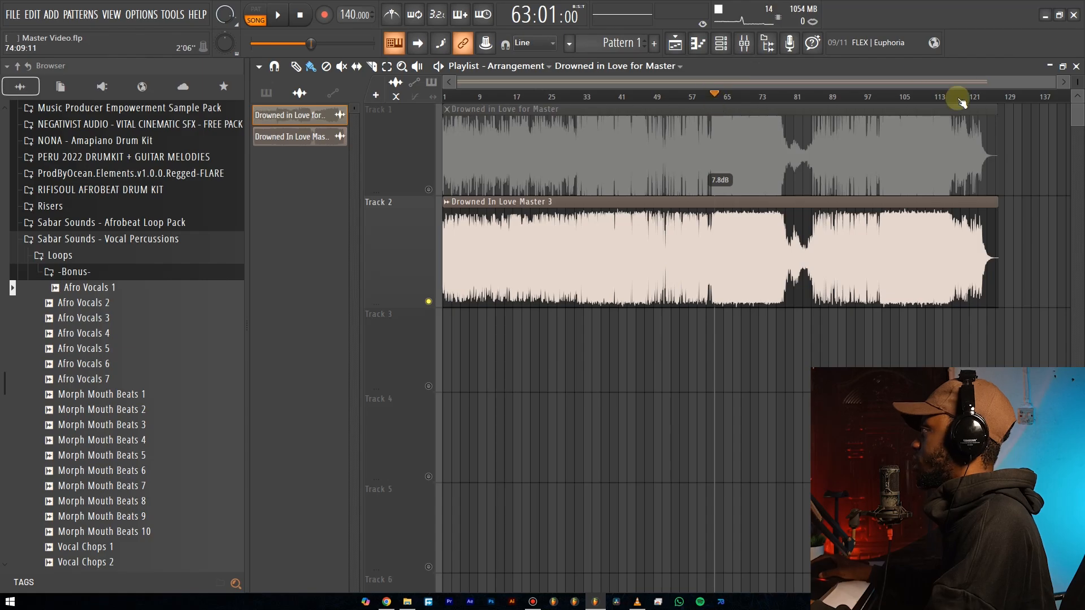
left_click(881, 96)
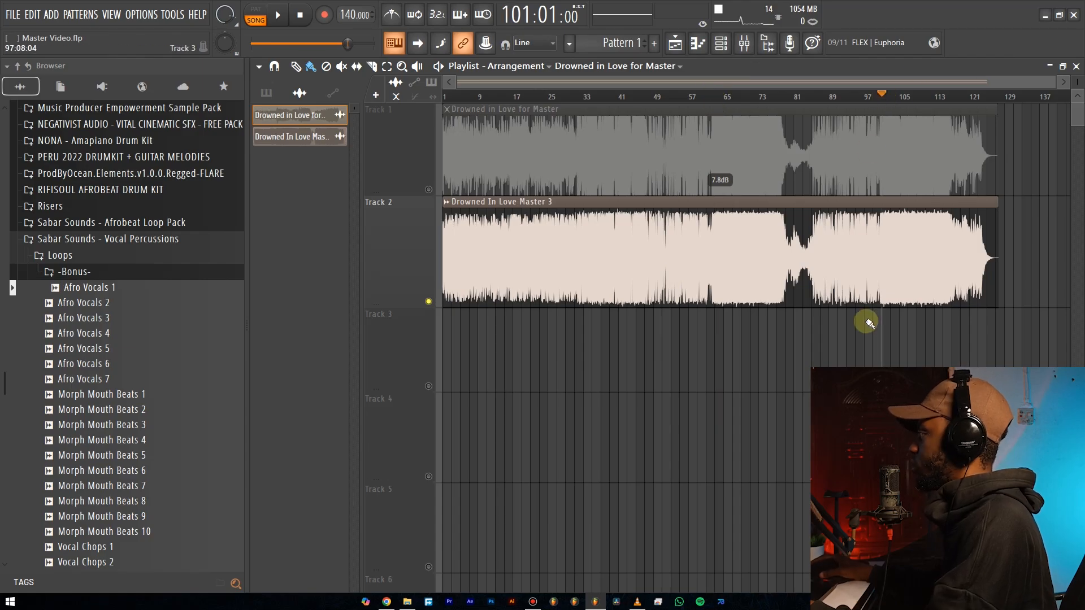
key("space")
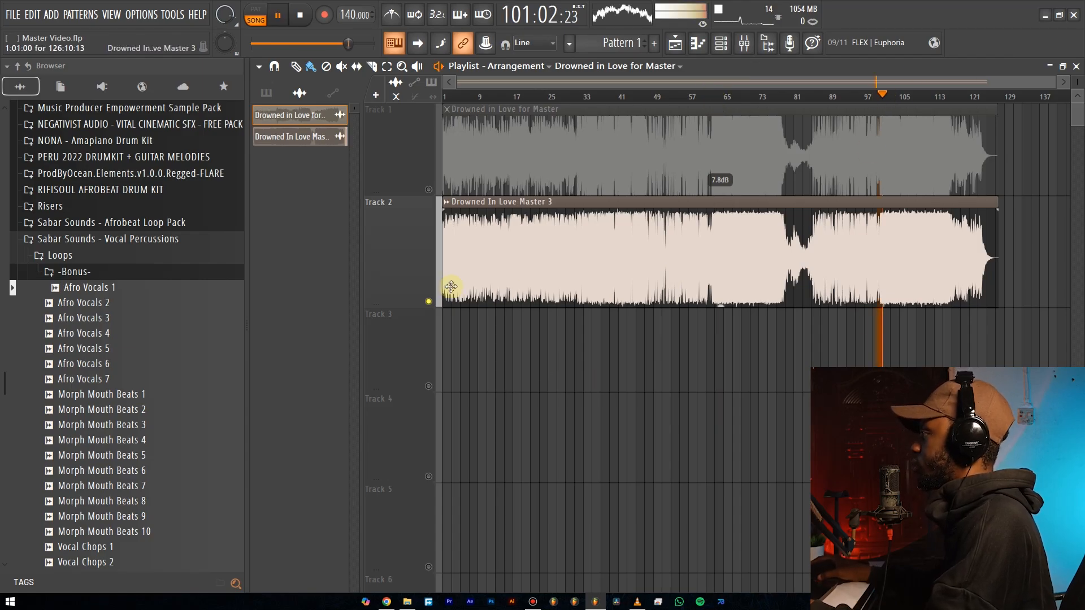
- Solo the unmastered mix on Track 1 and check its peaks on the mixer's master meter, replaying from bar 101 before stopping
right_click(429, 190)
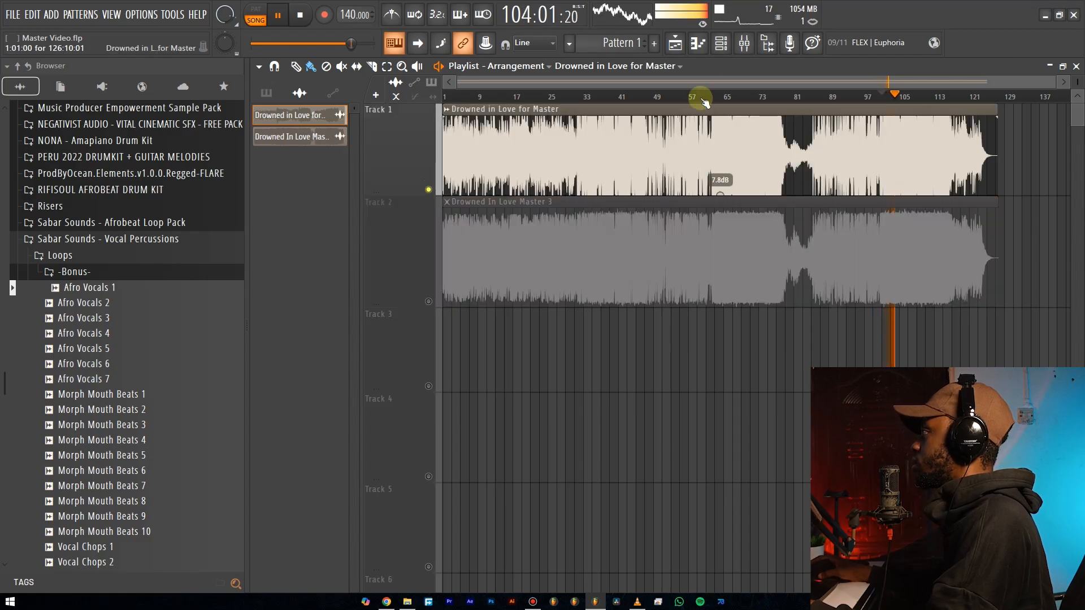
left_click(743, 48)
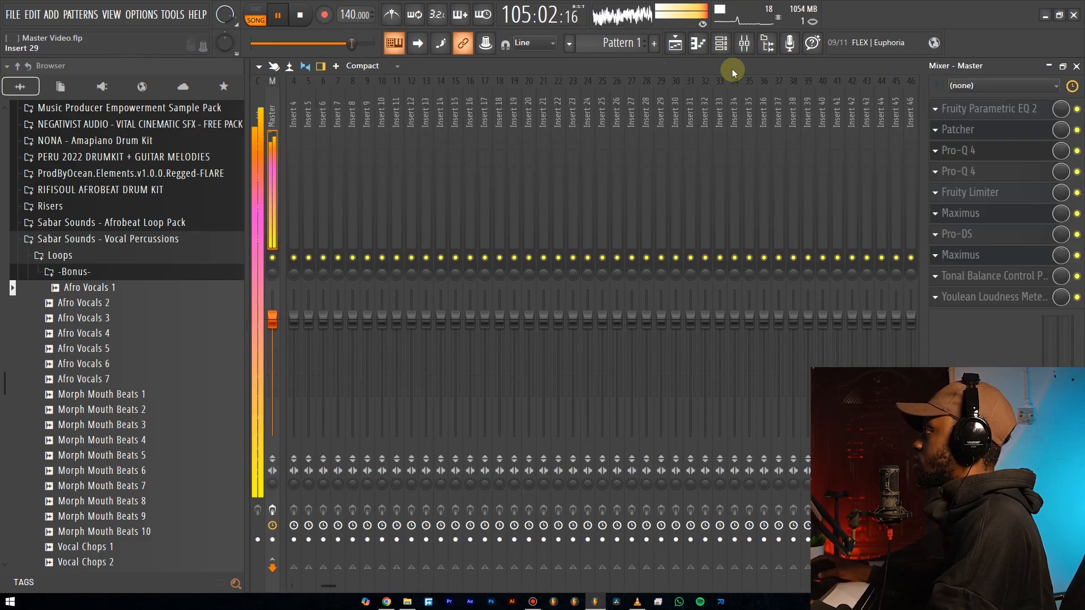
left_click(677, 48)
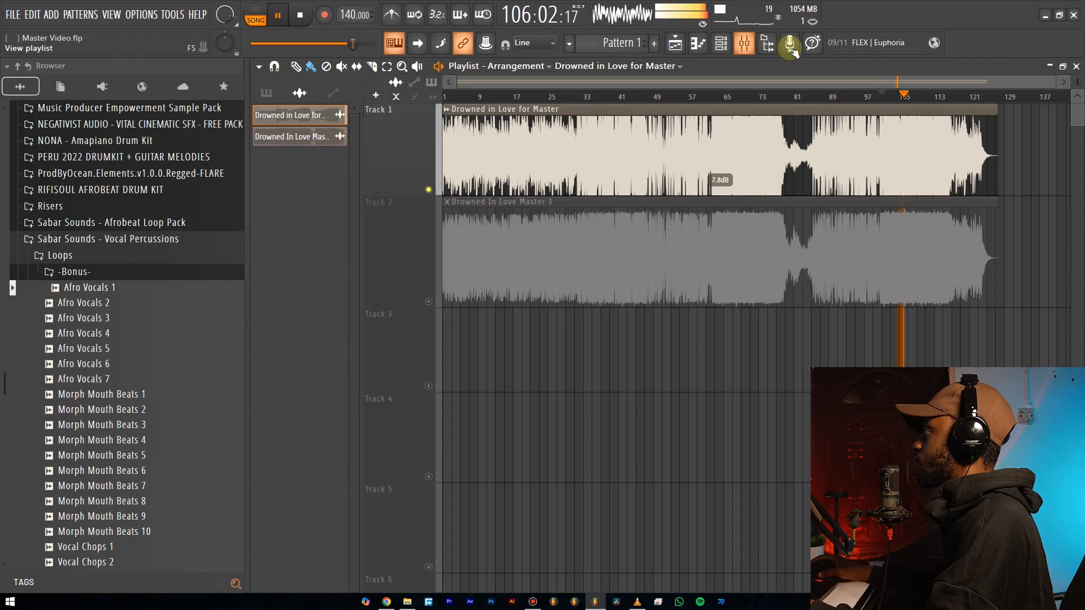
left_click(744, 45)
key("space")
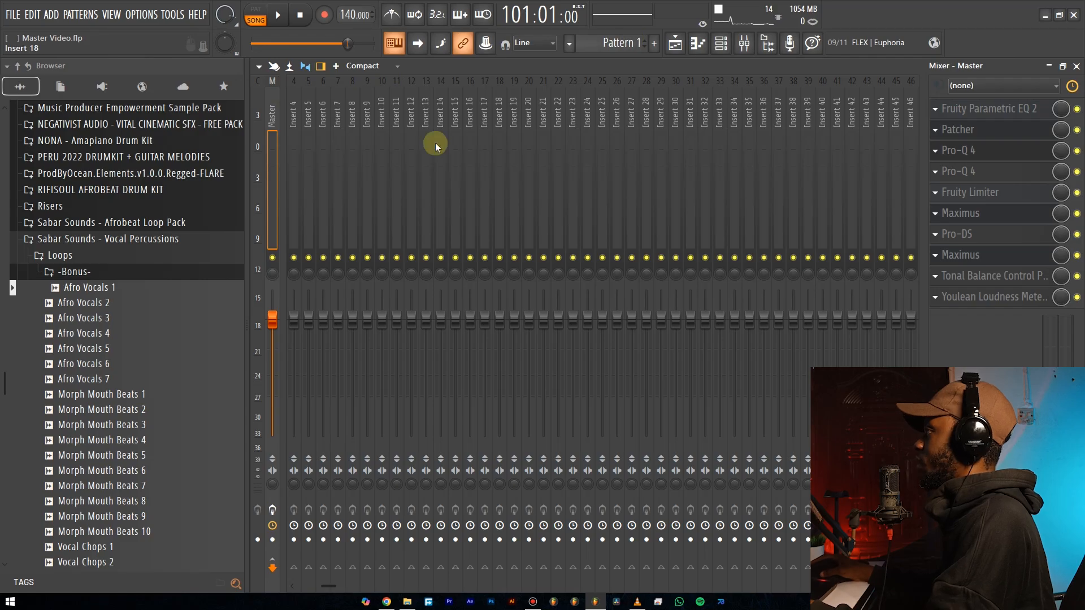
key("space")
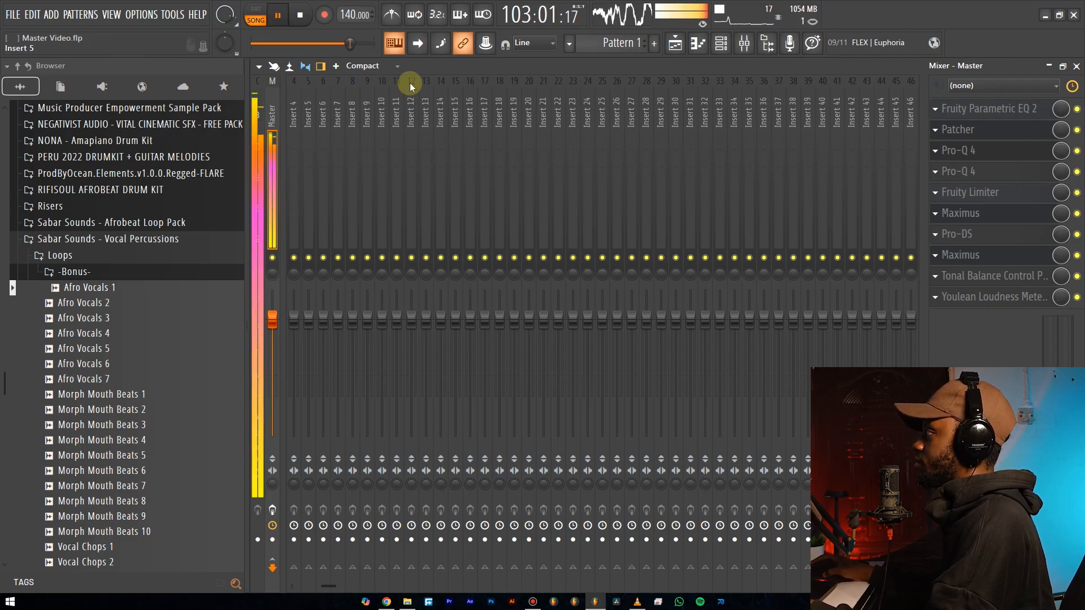
key("space")
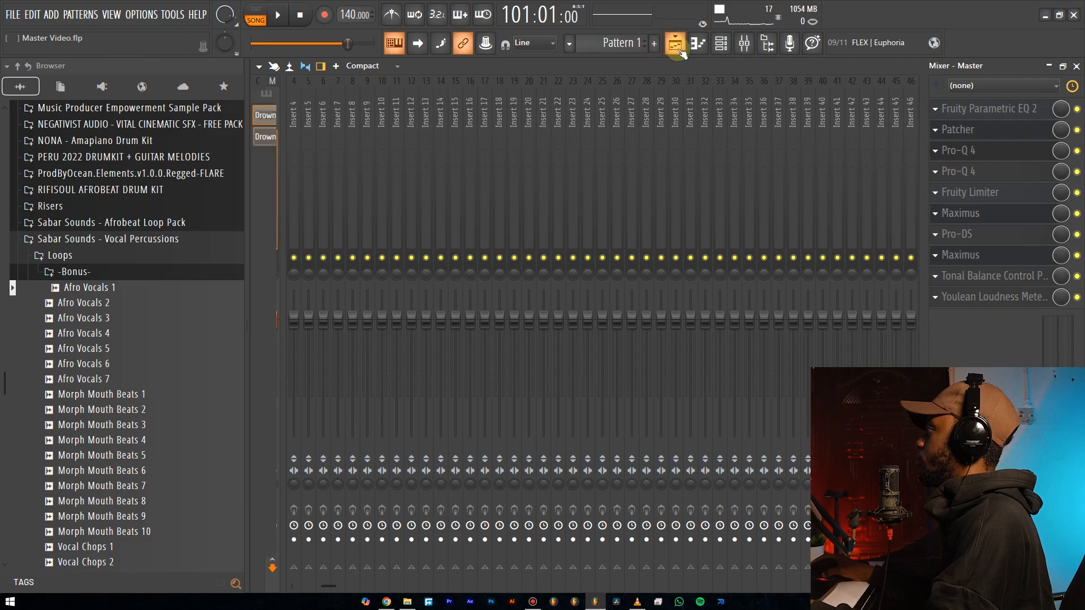
- Solo the mastered version on Track 2 and play it from bar 101 to check its peaks on the mixer's master meter
key("F5")
right_click(429, 302)
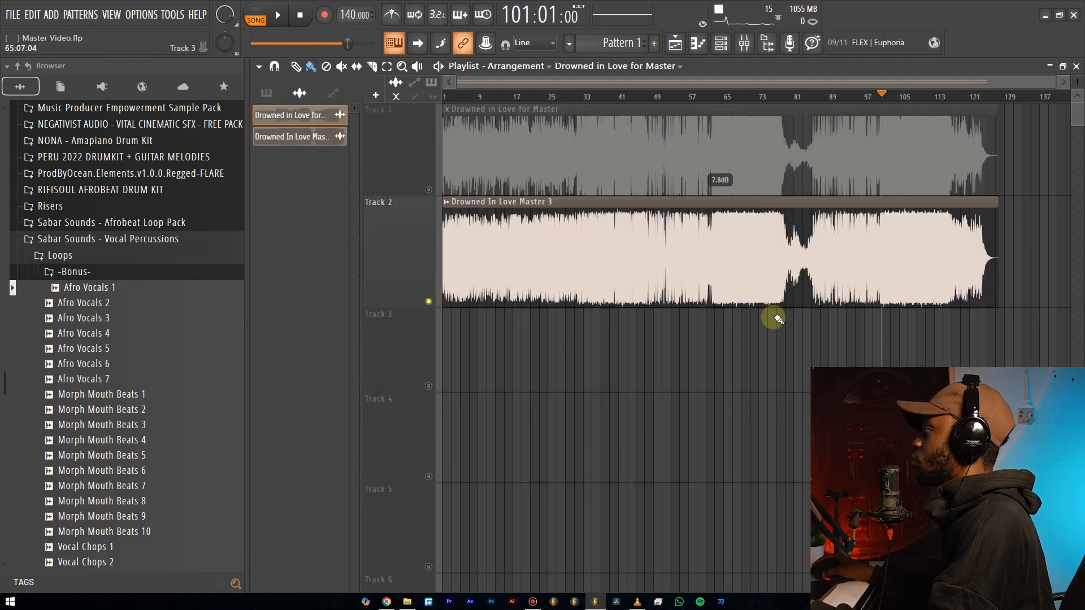
left_click(744, 42)
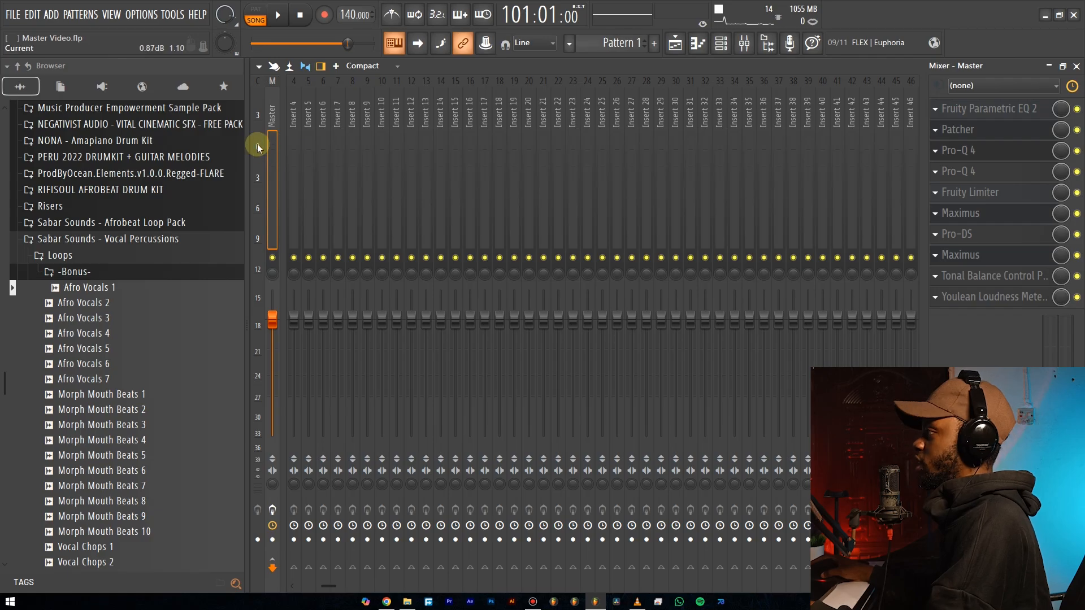
key("space")
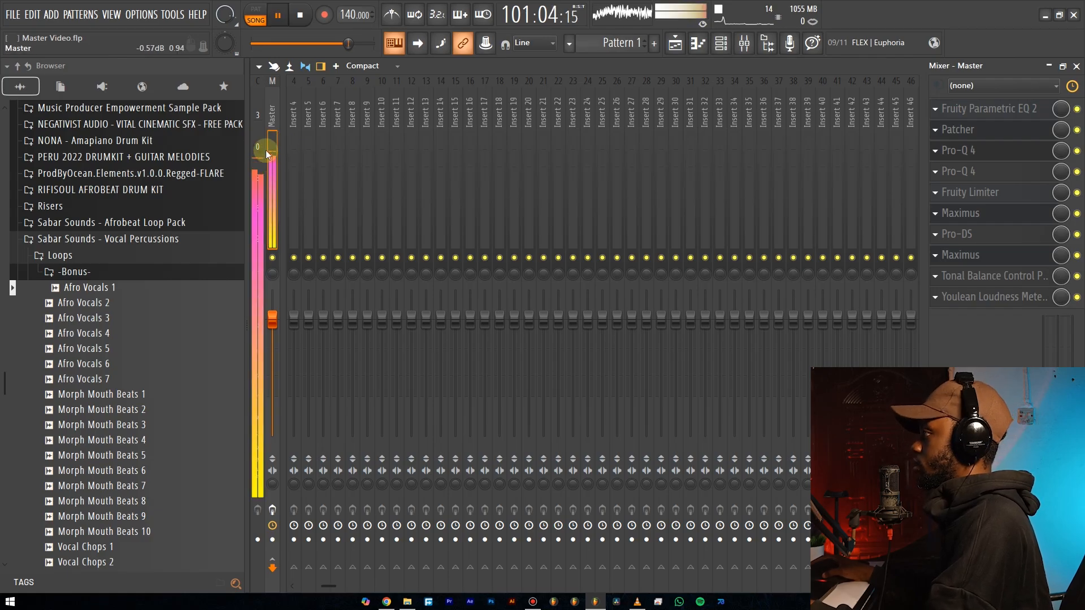
left_click(688, 42)
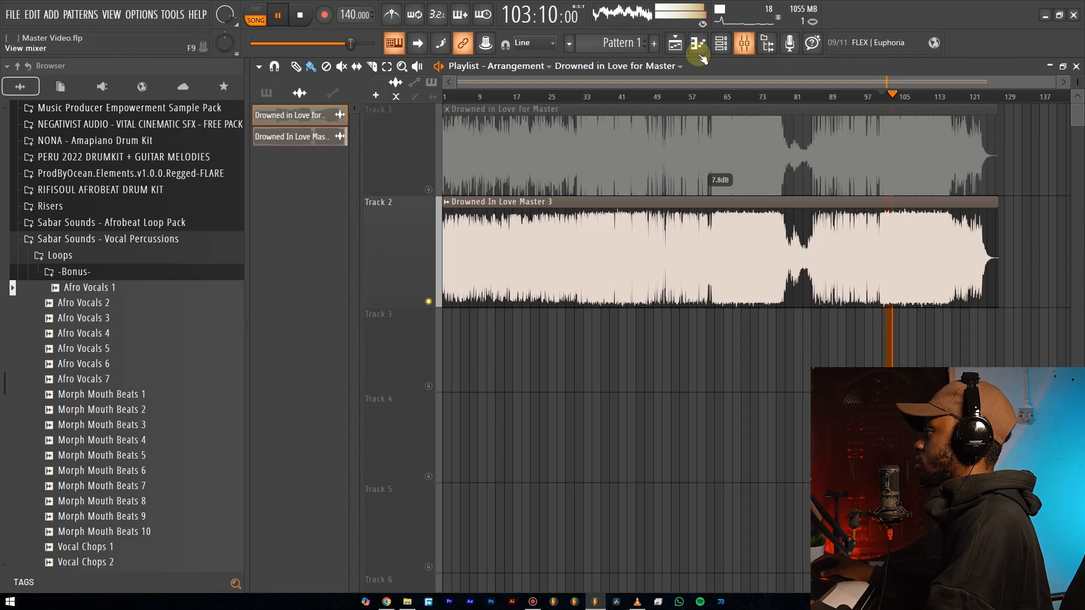
left_click(699, 50)
left_click(745, 43)
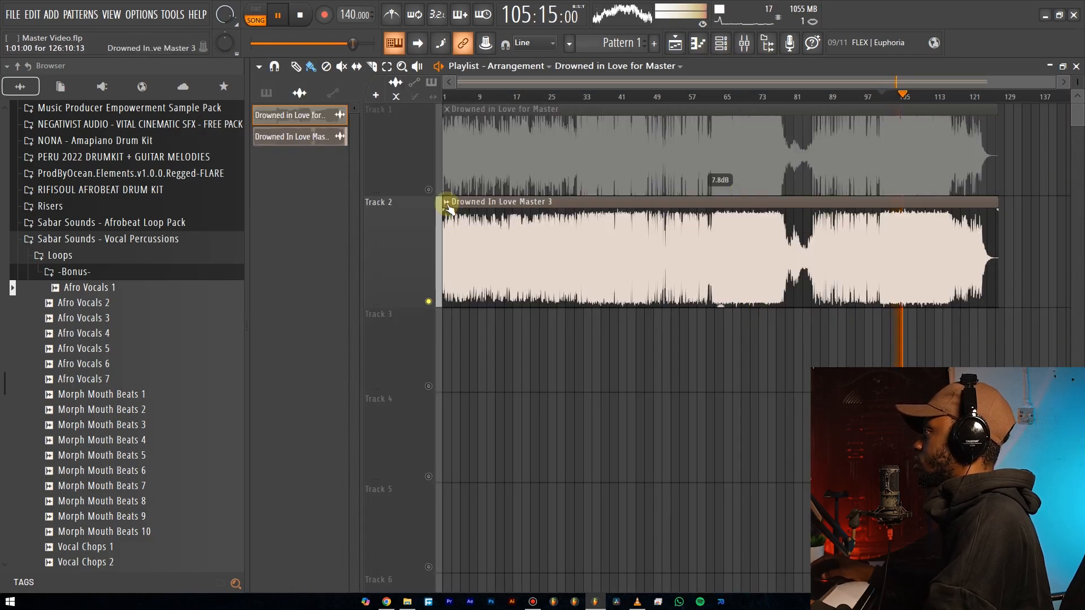
- Switch the solo to Track 1 and back to Track 2 to compare them by ear, stop playback, and return to the playlist
right_click(429, 190)
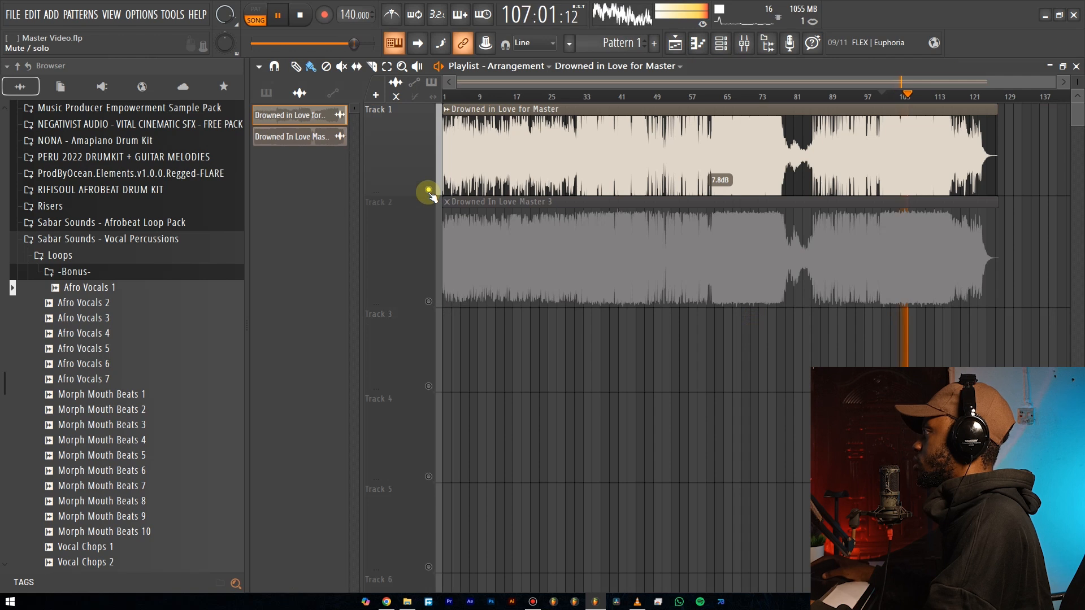
right_click(428, 301)
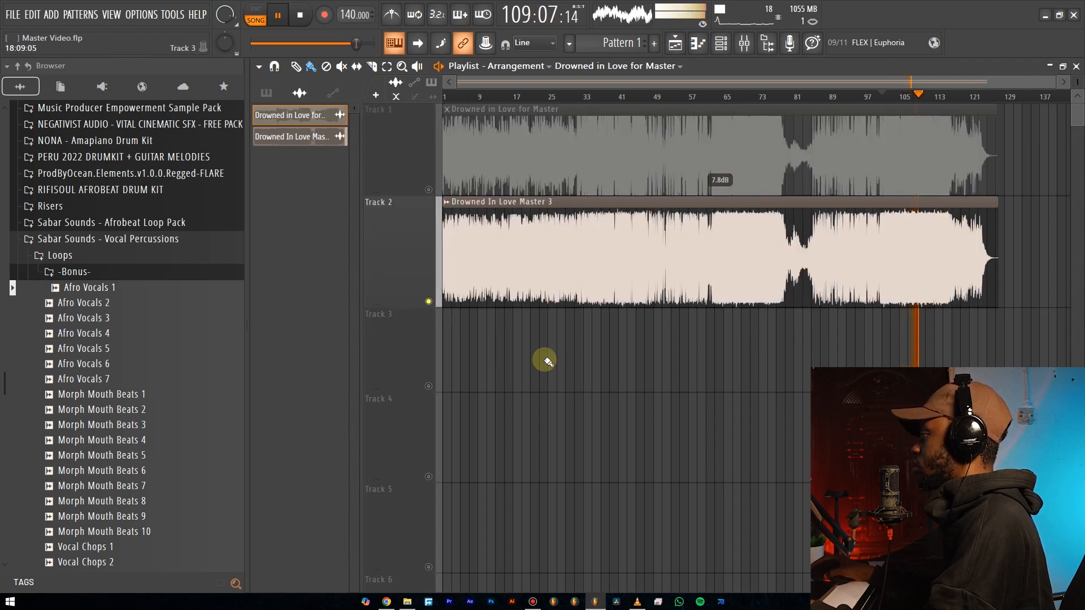
key("space")
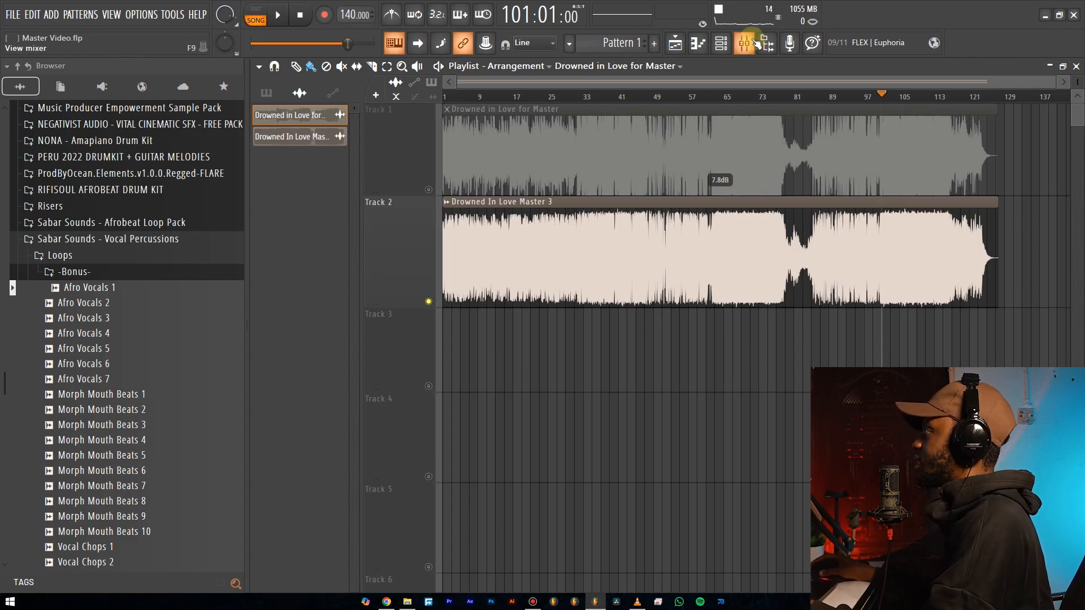
left_click(756, 44)
left_click(678, 45)
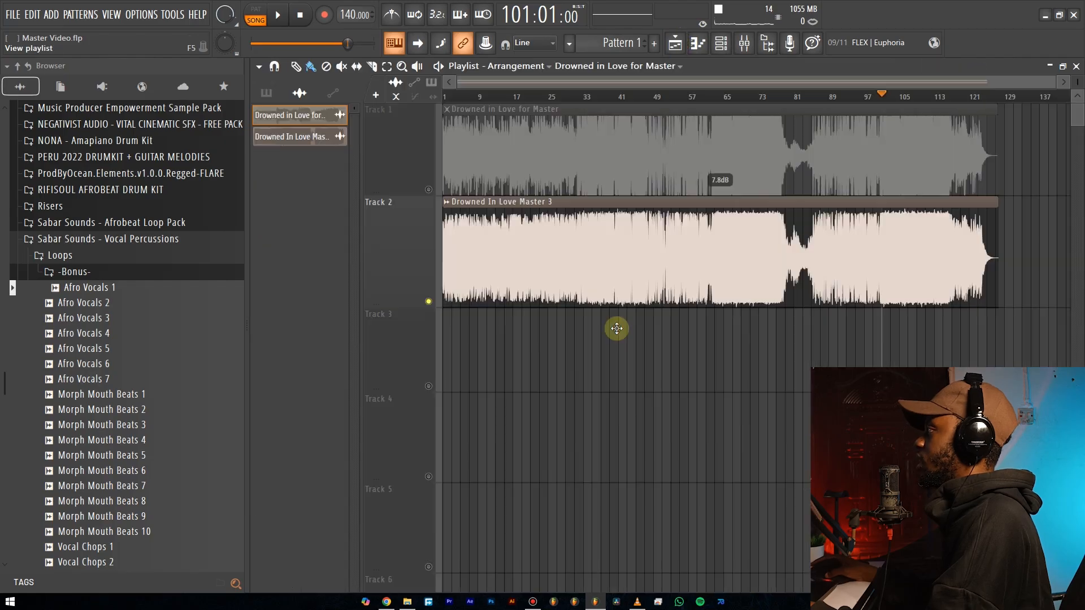
scroll(740, 324, "down", 2)
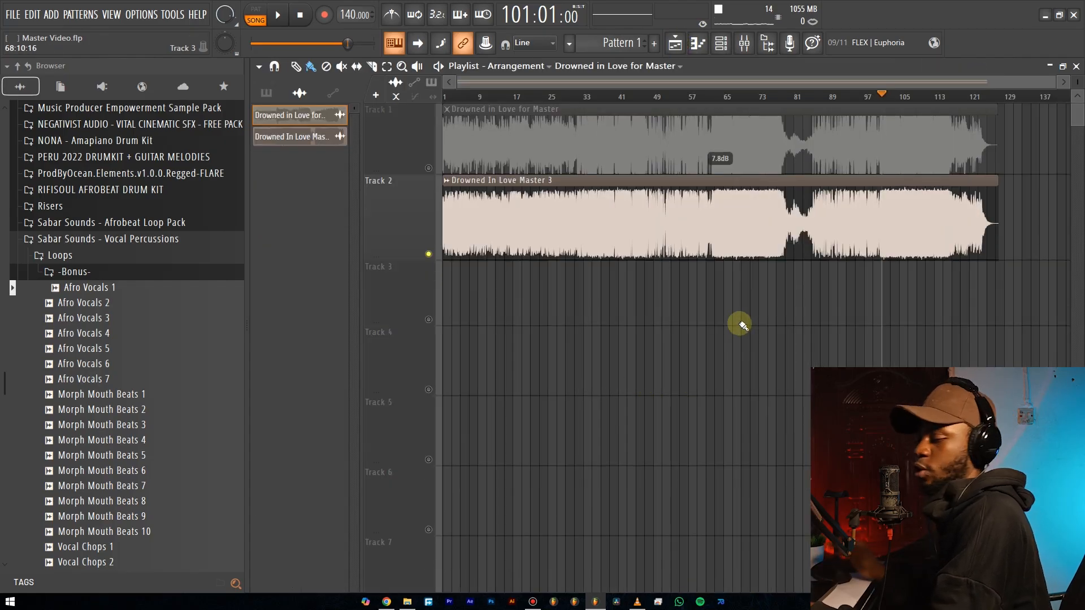